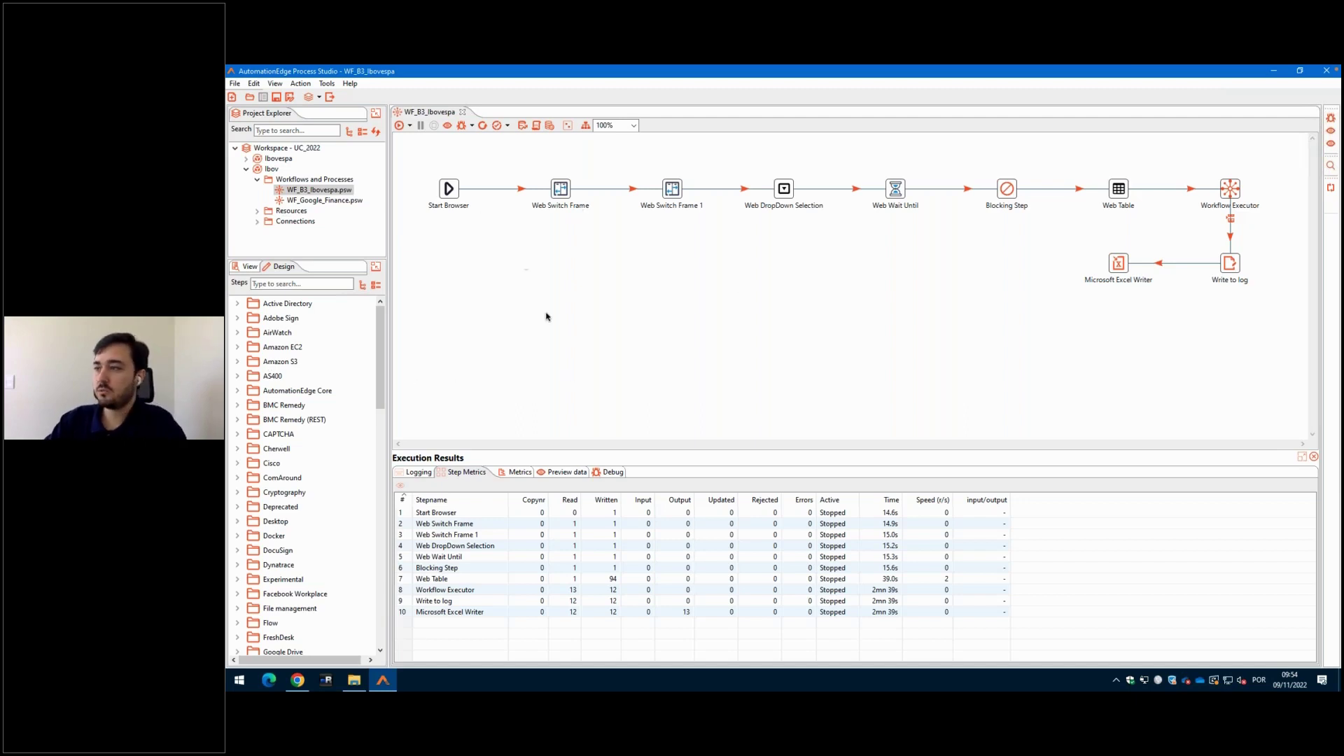
- Open the workflow referenced by the Workflow Executor, review its Web Get Value settings, and close that workflow
{"action": "left_click_drag", "start_coordinate": [426, 171], "coordinate": [496, 225]}
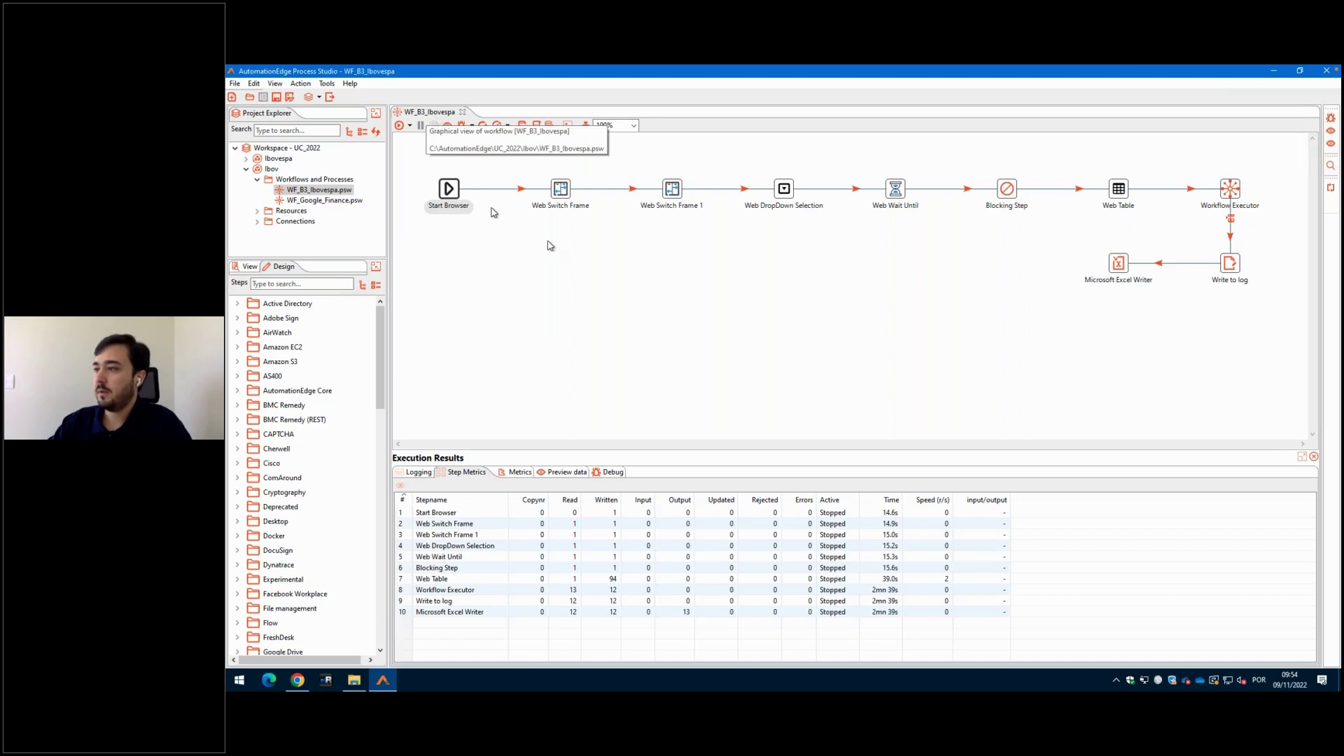
{"action": "left_click", "coordinate": [796, 213]}
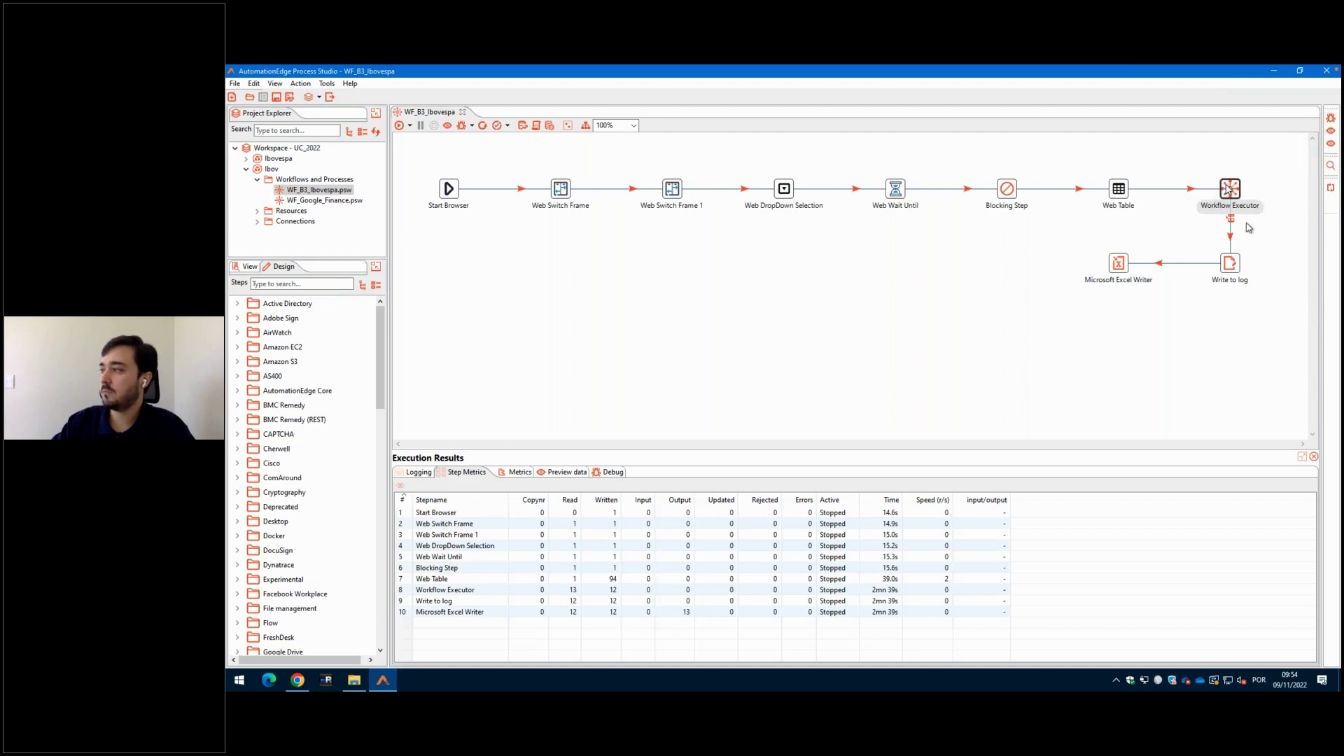
{"action": "right_click", "coordinate": [1230, 187]}
{"action": "mouse_move", "coordinate": [1247, 231]}
{"action": "left_click", "coordinate": [1154, 232]}
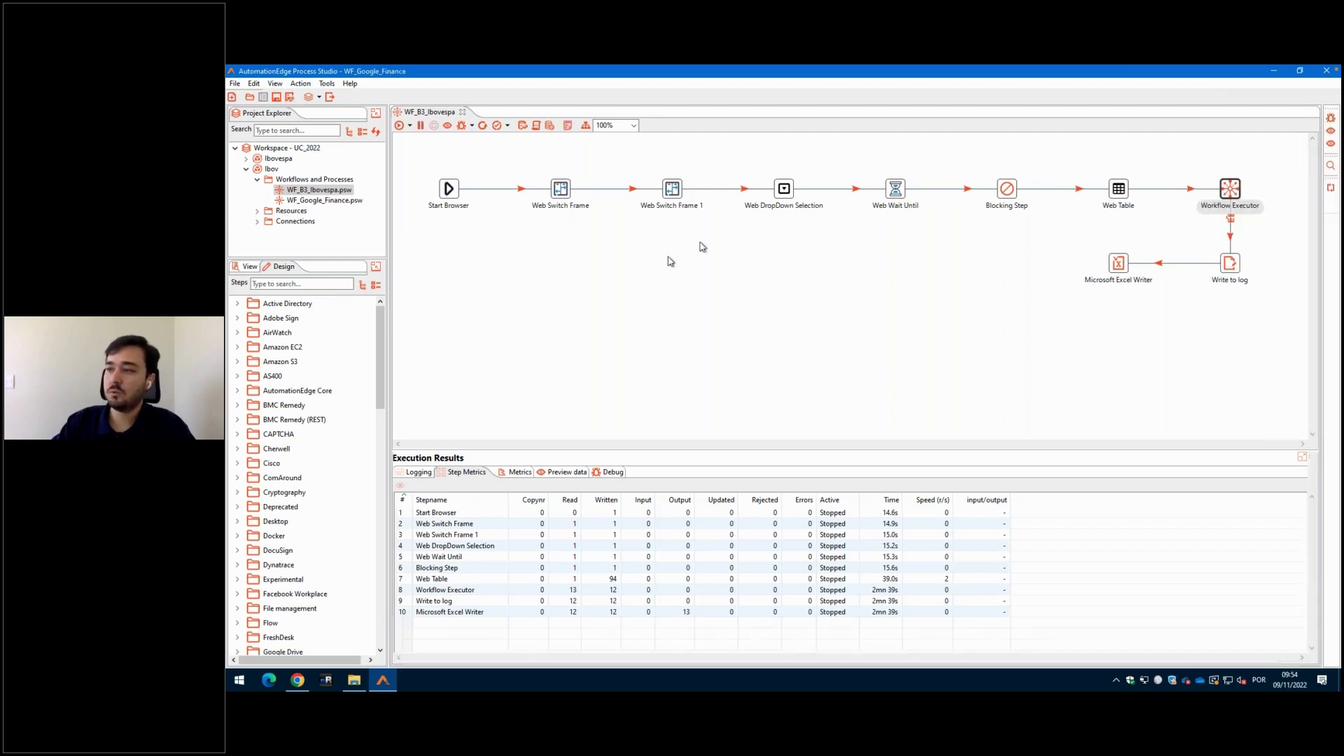
{"action": "left_click", "coordinate": [613, 209]}
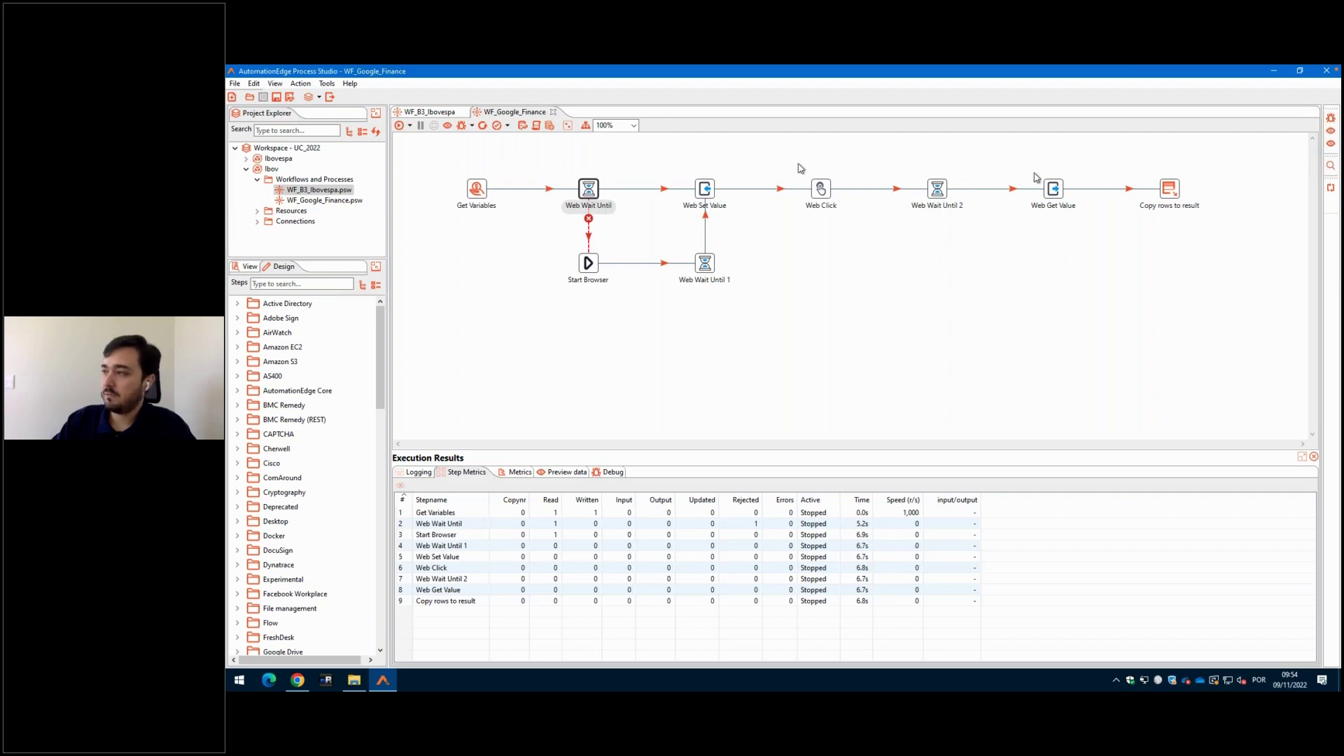
{"action": "double_click", "coordinate": [1050, 187]}
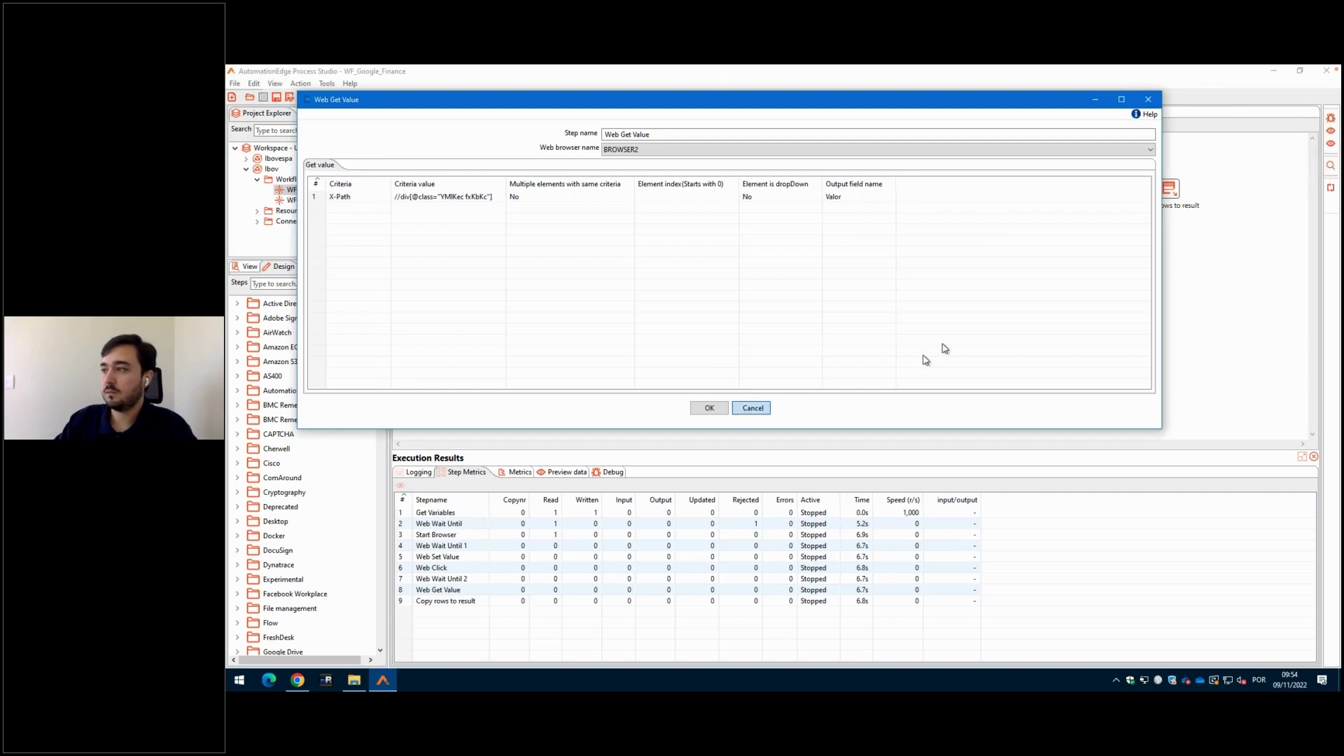
{"action": "key", "text": "Escape"}
{"action": "left_click", "coordinate": [553, 112]}
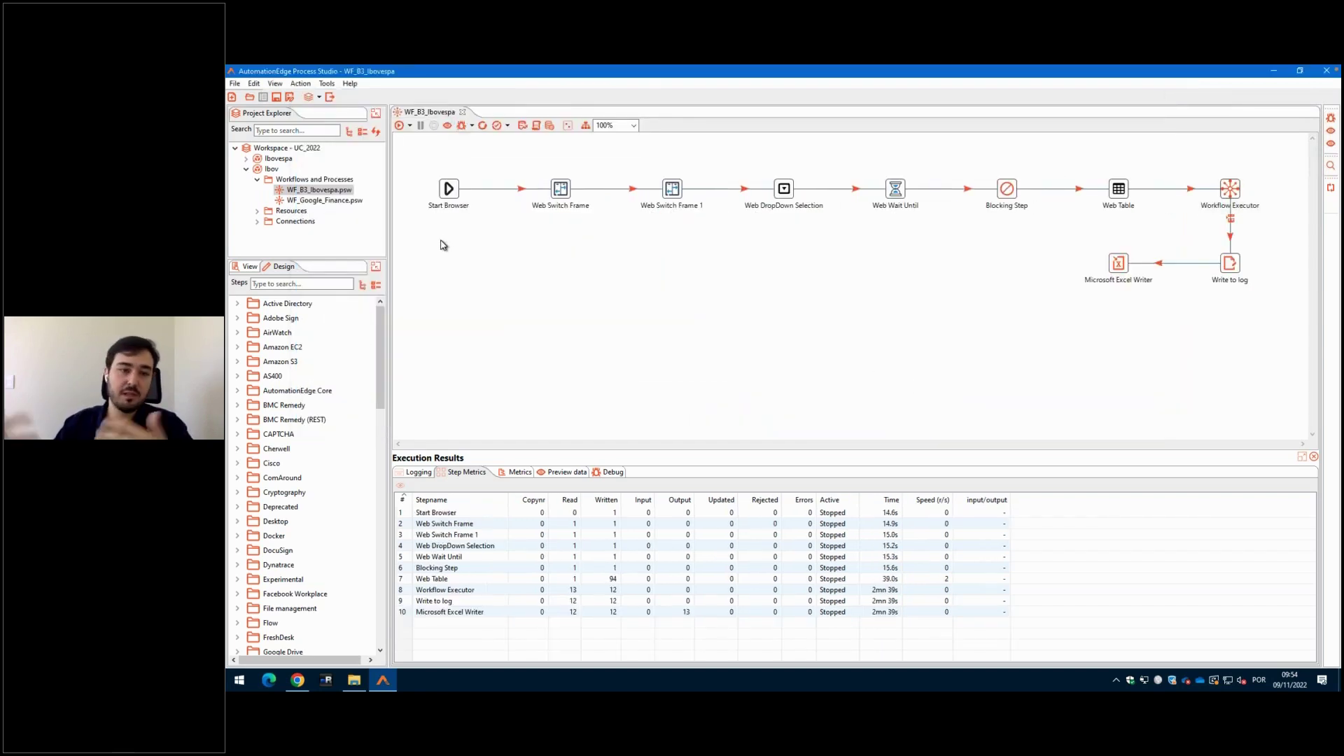
- Run the WF_B3_Ibovespa workflow and move the Google Finance window beside the B3 page so both browsers are visible
{"action": "left_click", "coordinate": [398, 128]}
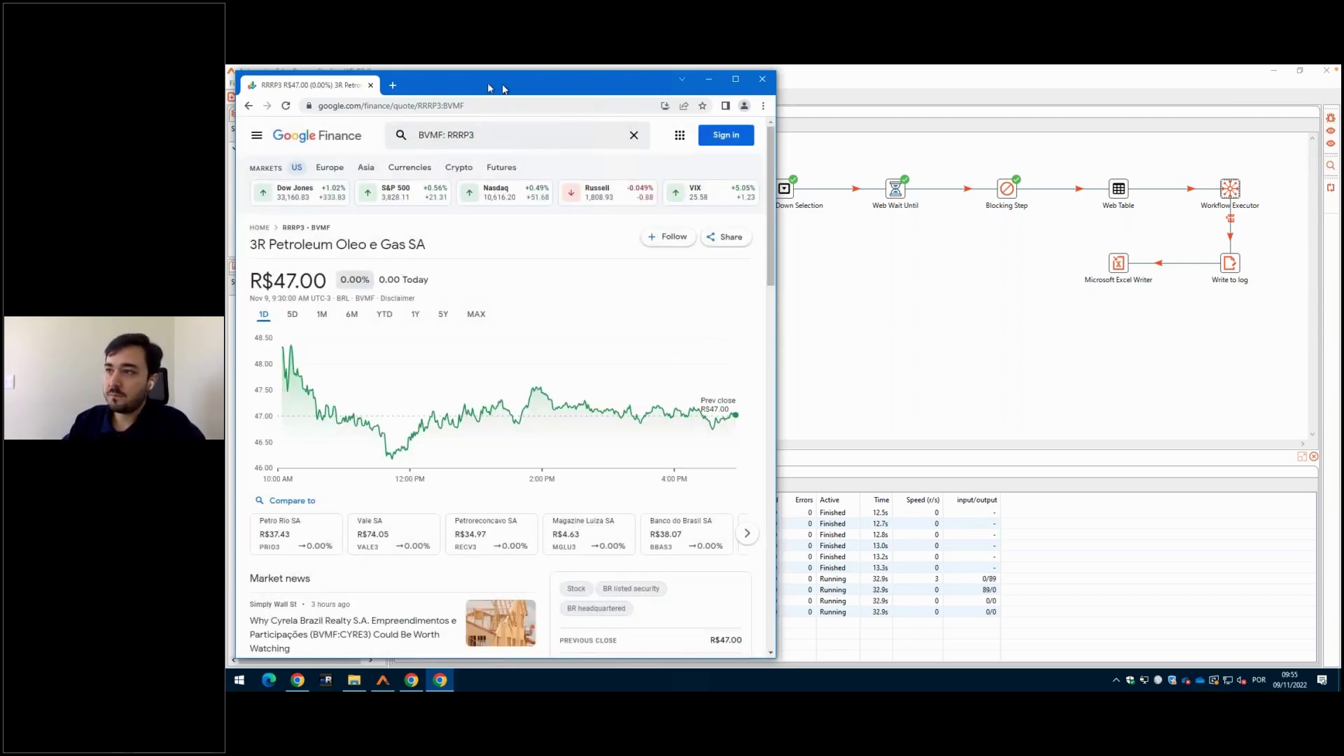
{"action": "left_click_drag", "start_coordinate": [691, 95], "coordinate": [1114, 99]}
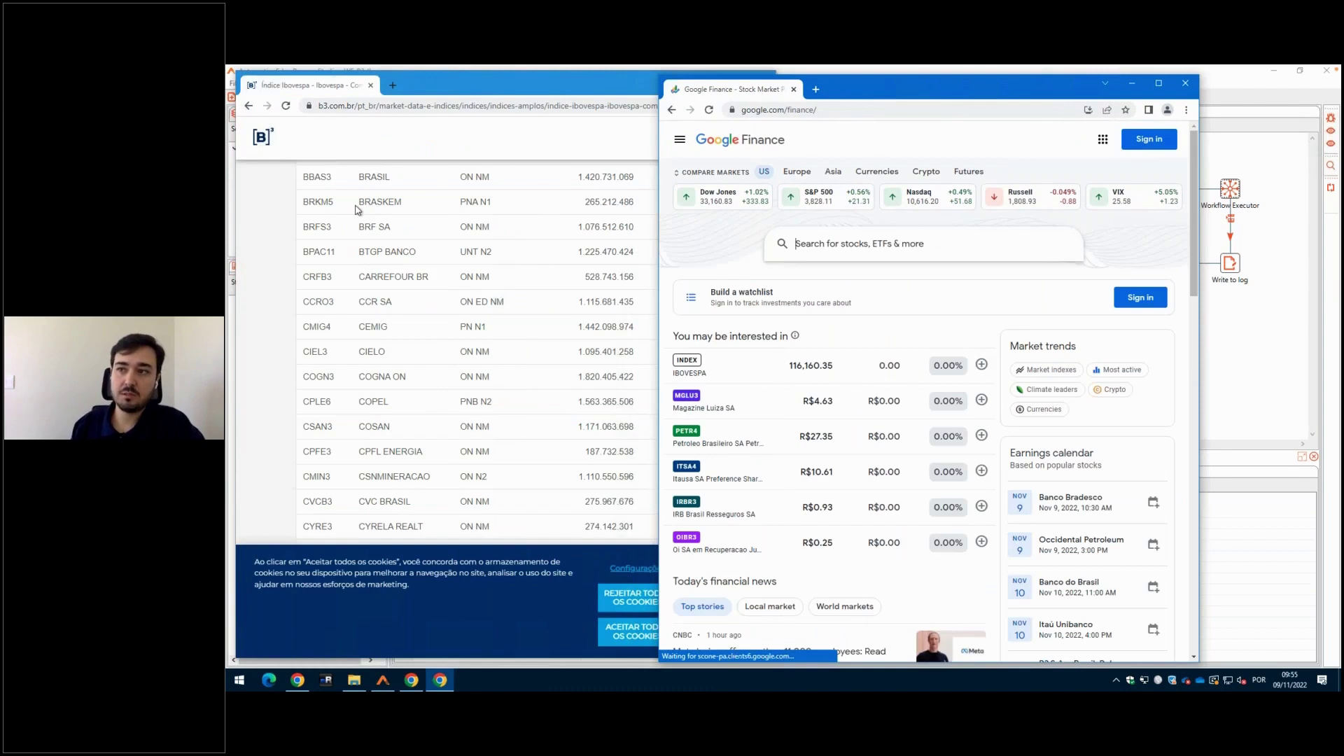
{"action": "type", "text": "ALPA4"}
{"action": "key", "text": "Return"}
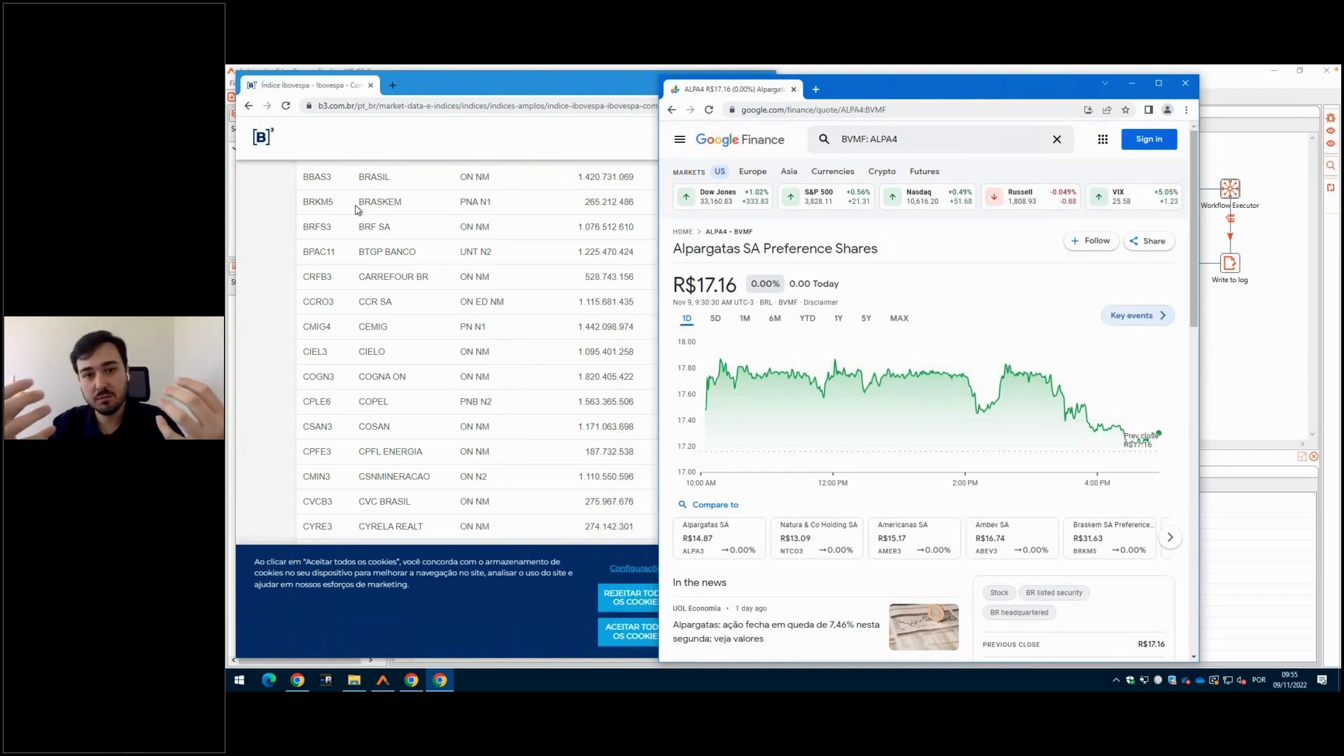
{"action": "key", "text": "alt+Left"}
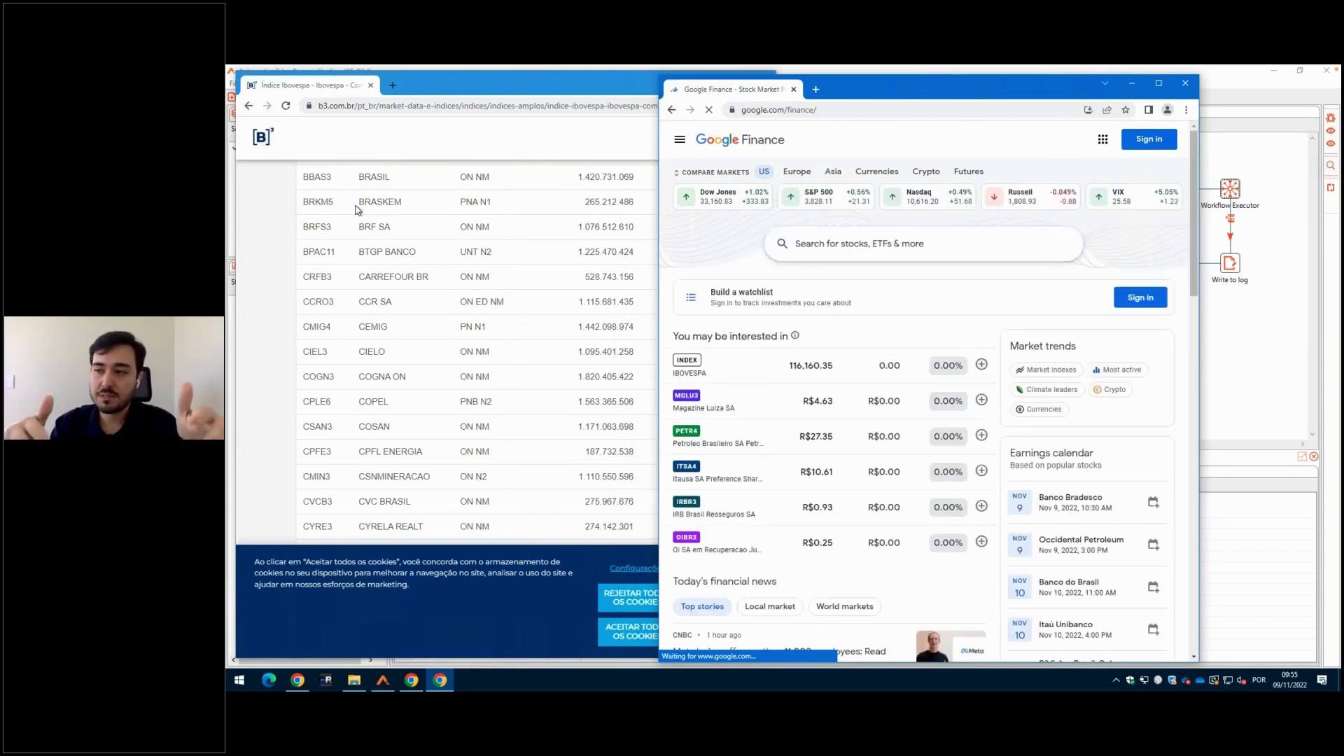
{"action": "type", "text": "ABEV3"}
{"action": "key", "text": "Return"}
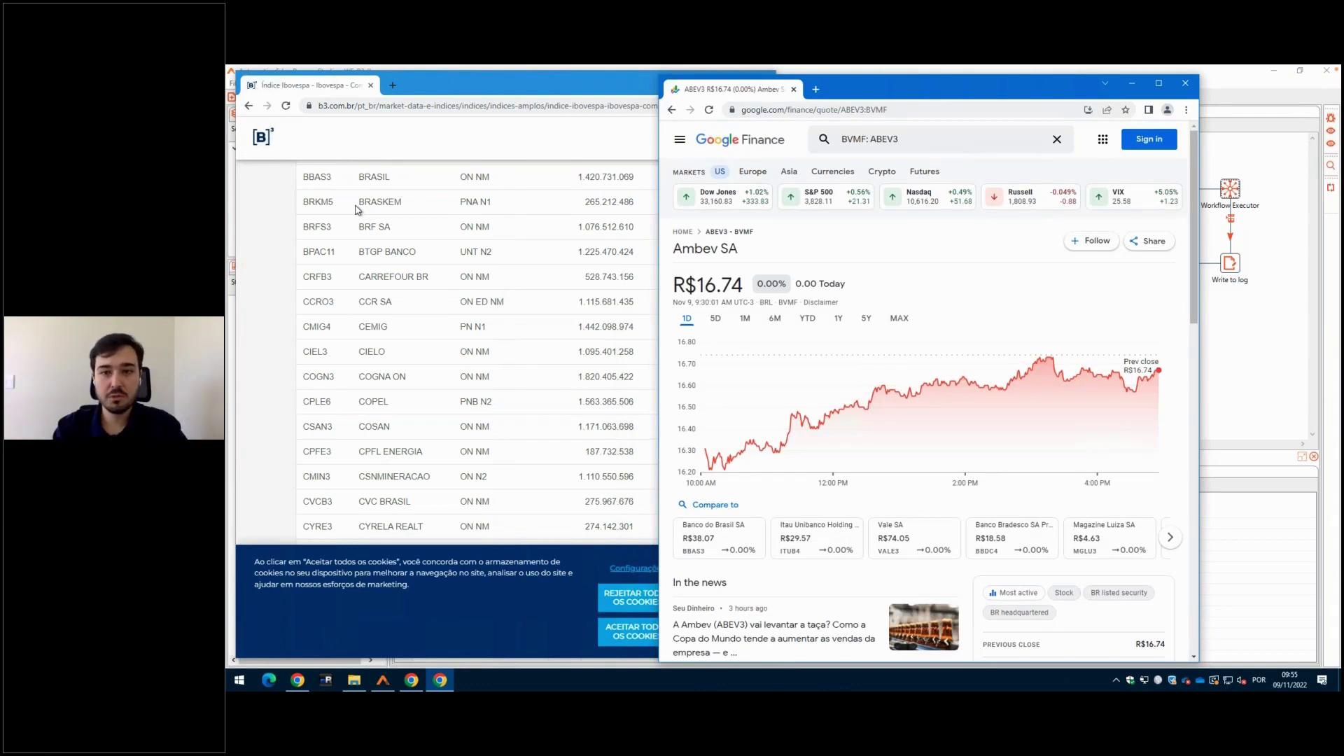
{"action": "key", "text": "alt+Left"}
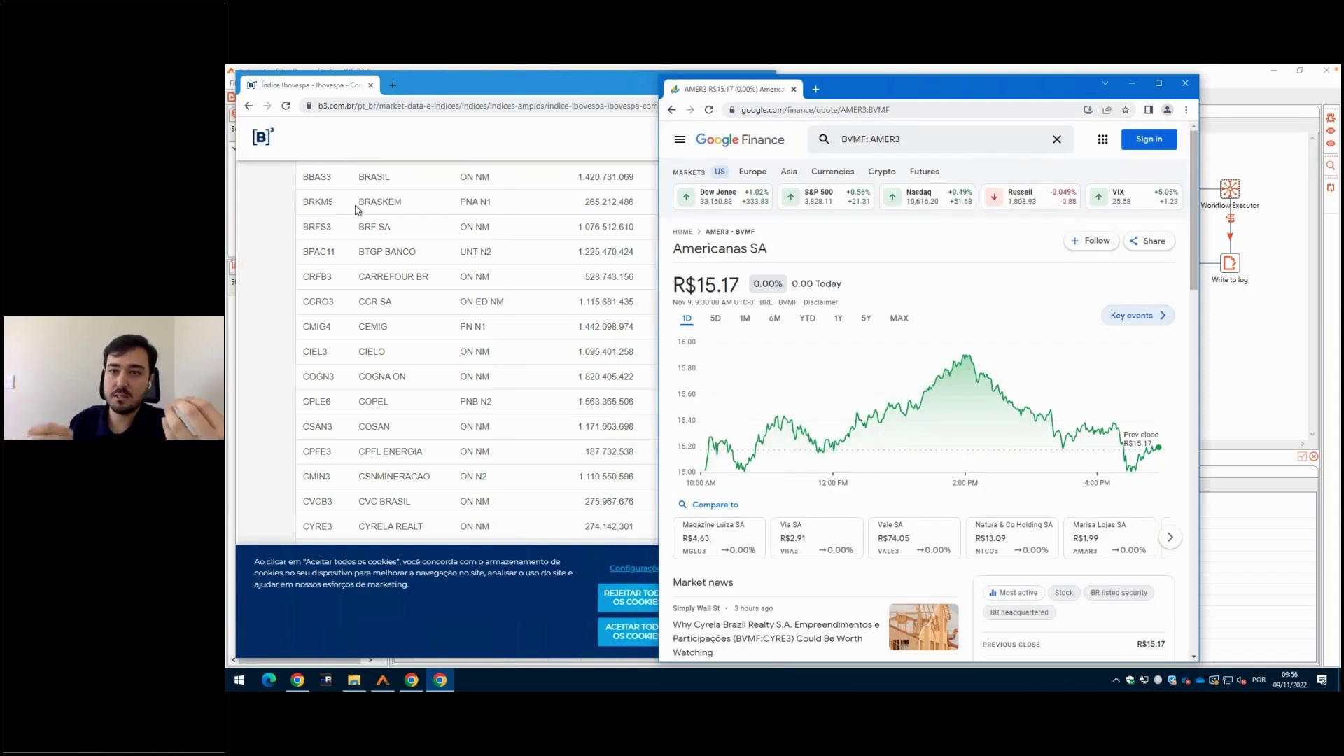
{"action": "key", "text": "alt+Left"}
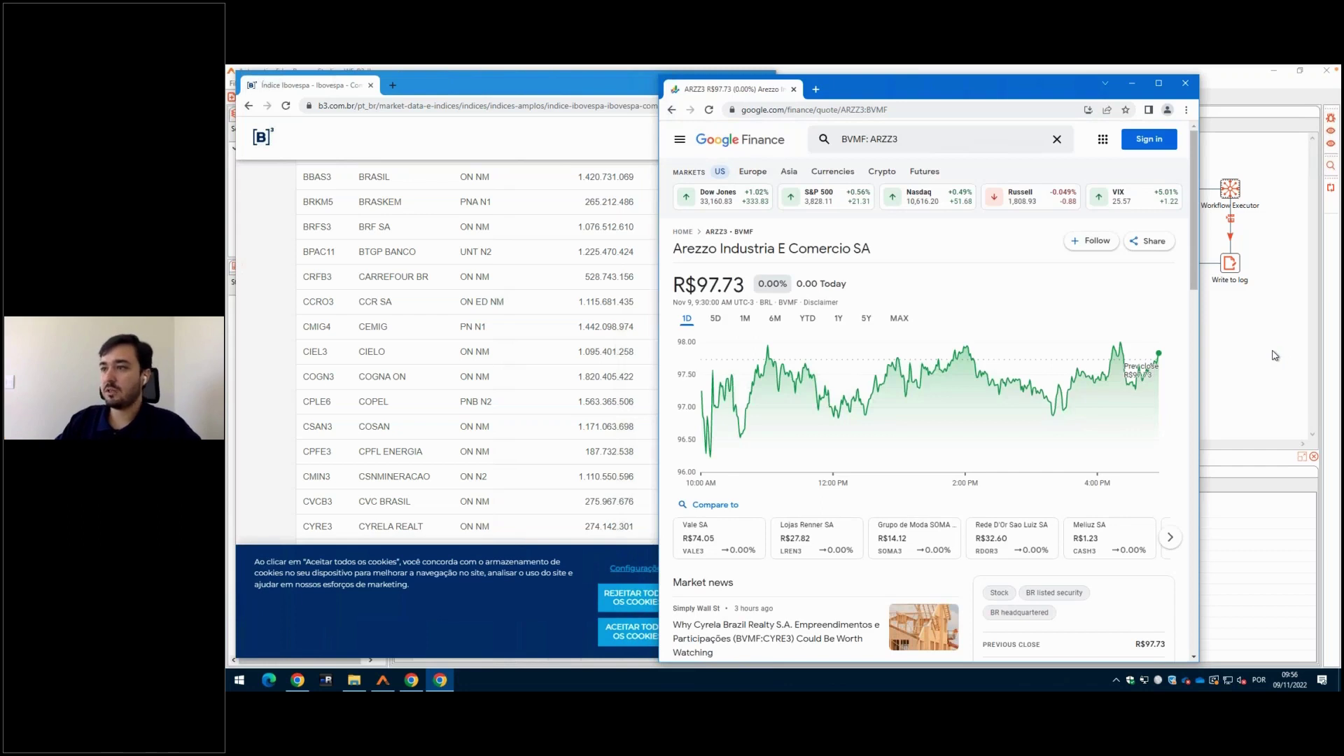
- Switch back to Process Studio and compare the web browser names in the Start Browser and Web DropDown Selection steps, leaving both without changes
{"action": "left_click", "coordinate": [1275, 355]}
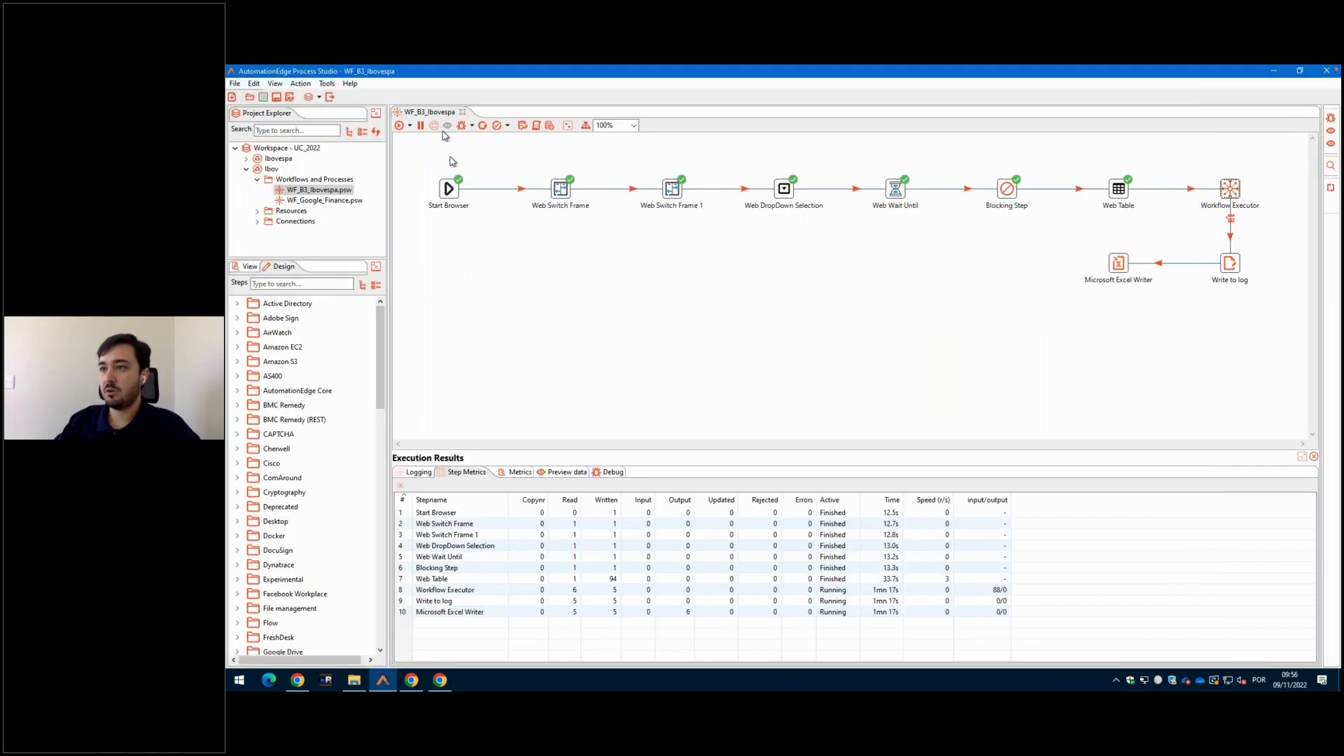
{"action": "double_click", "coordinate": [446, 191]}
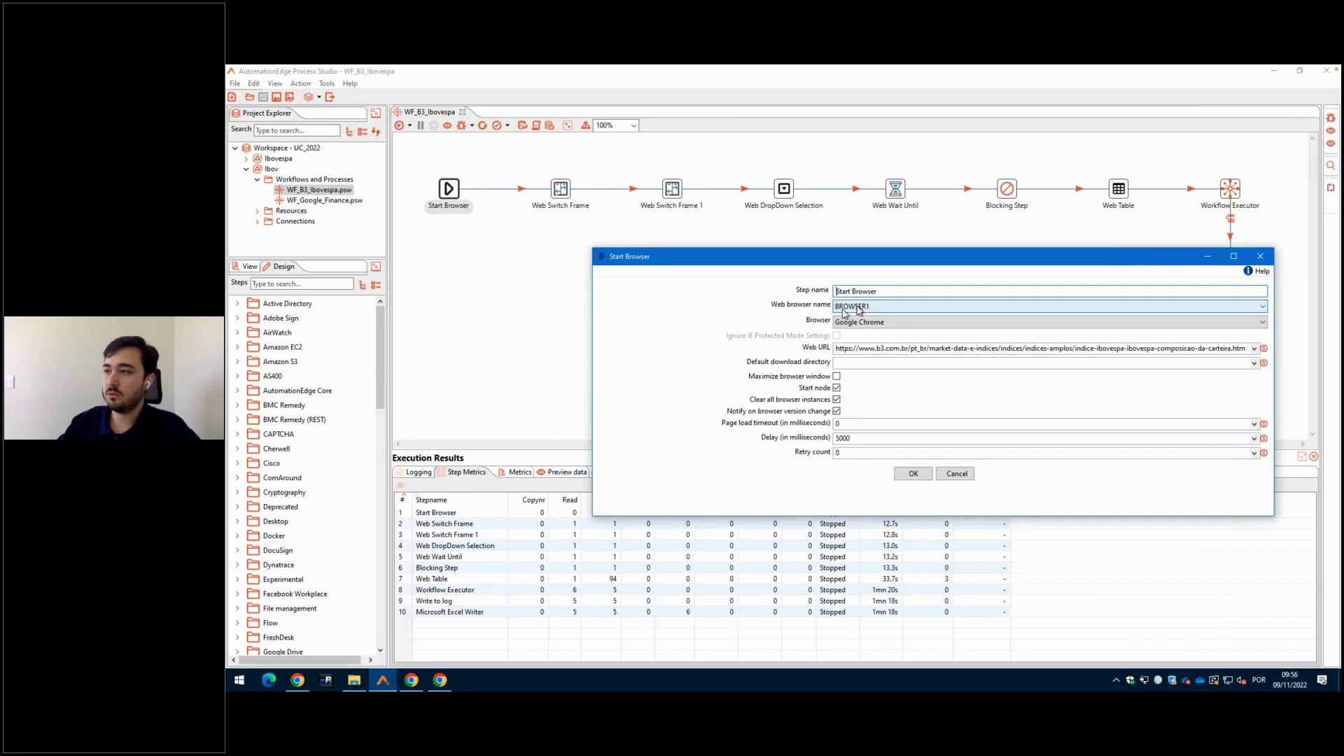
{"action": "double_click", "coordinate": [784, 189]}
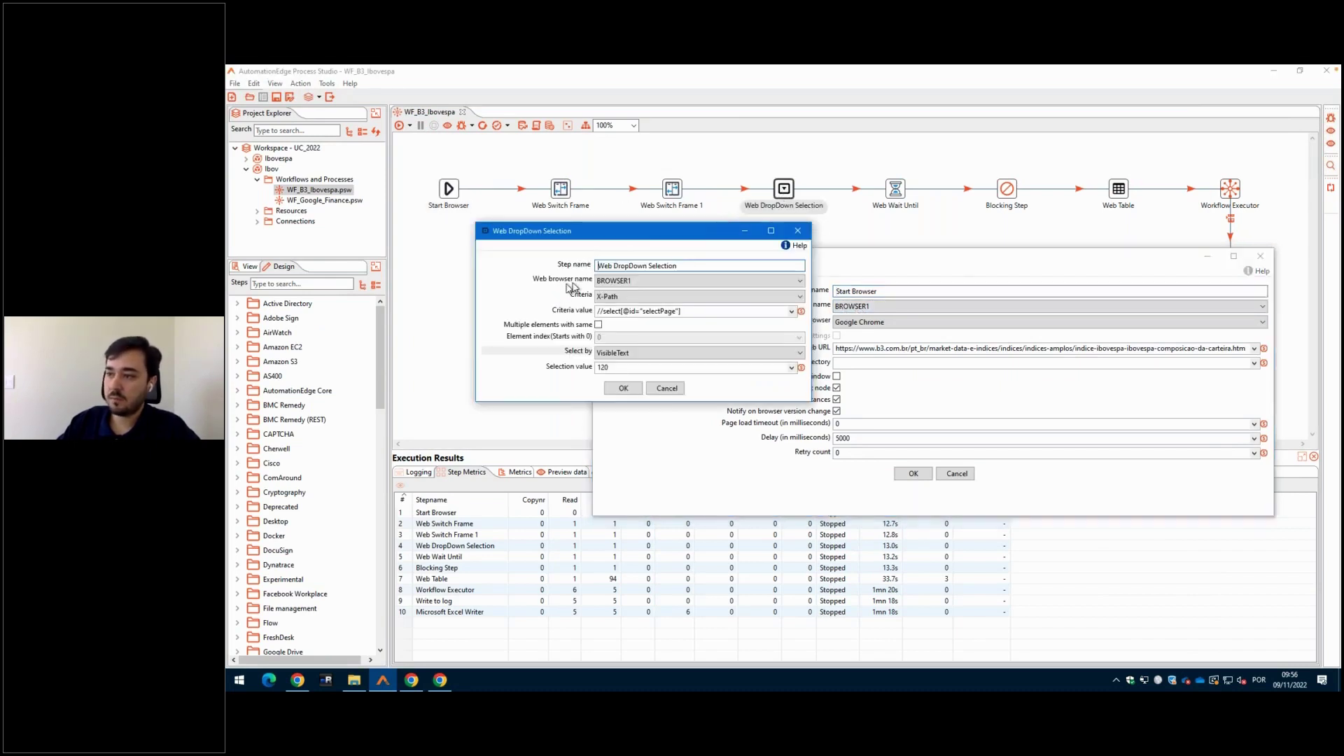
{"action": "left_click_drag", "start_coordinate": [647, 232], "coordinate": [757, 362]}
{"action": "left_click_drag", "start_coordinate": [641, 257], "coordinate": [419, 200]}
{"action": "left_click", "coordinate": [807, 519]}
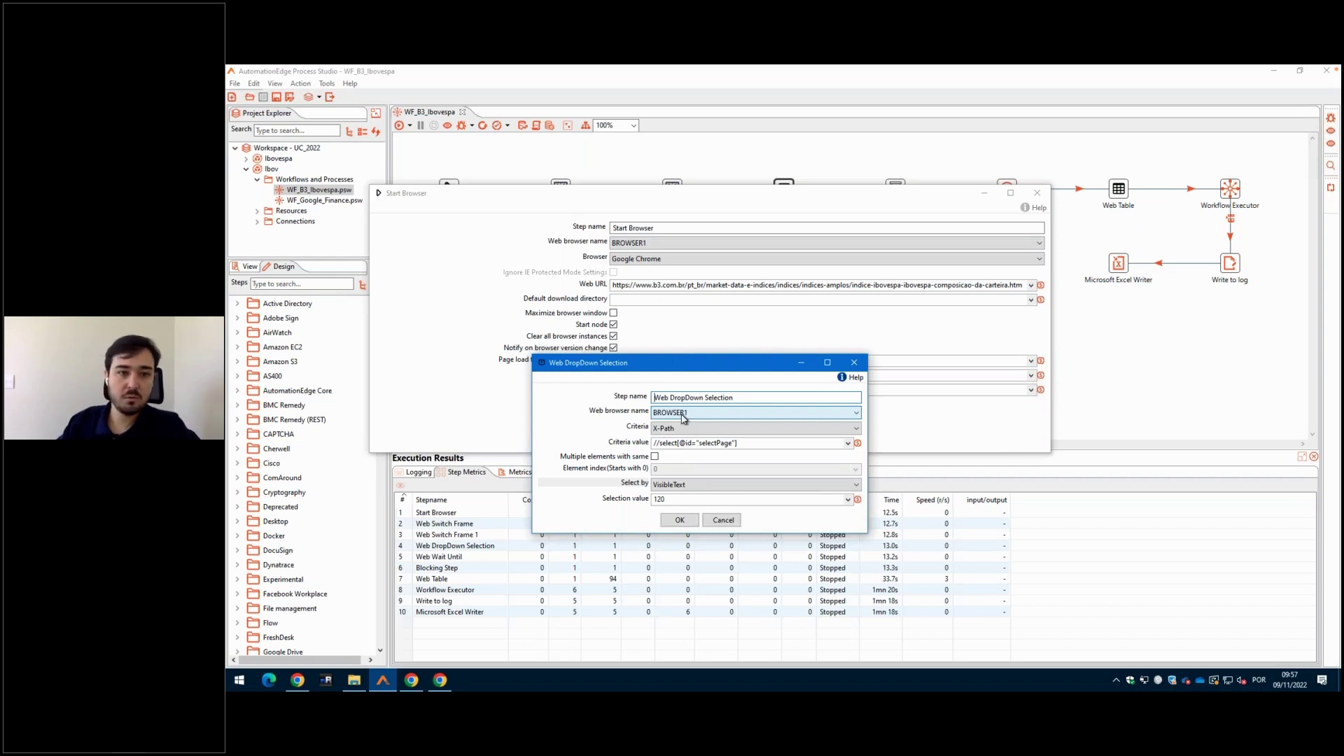
{"action": "left_click", "coordinate": [731, 520]}
{"action": "left_click", "coordinate": [734, 410]}
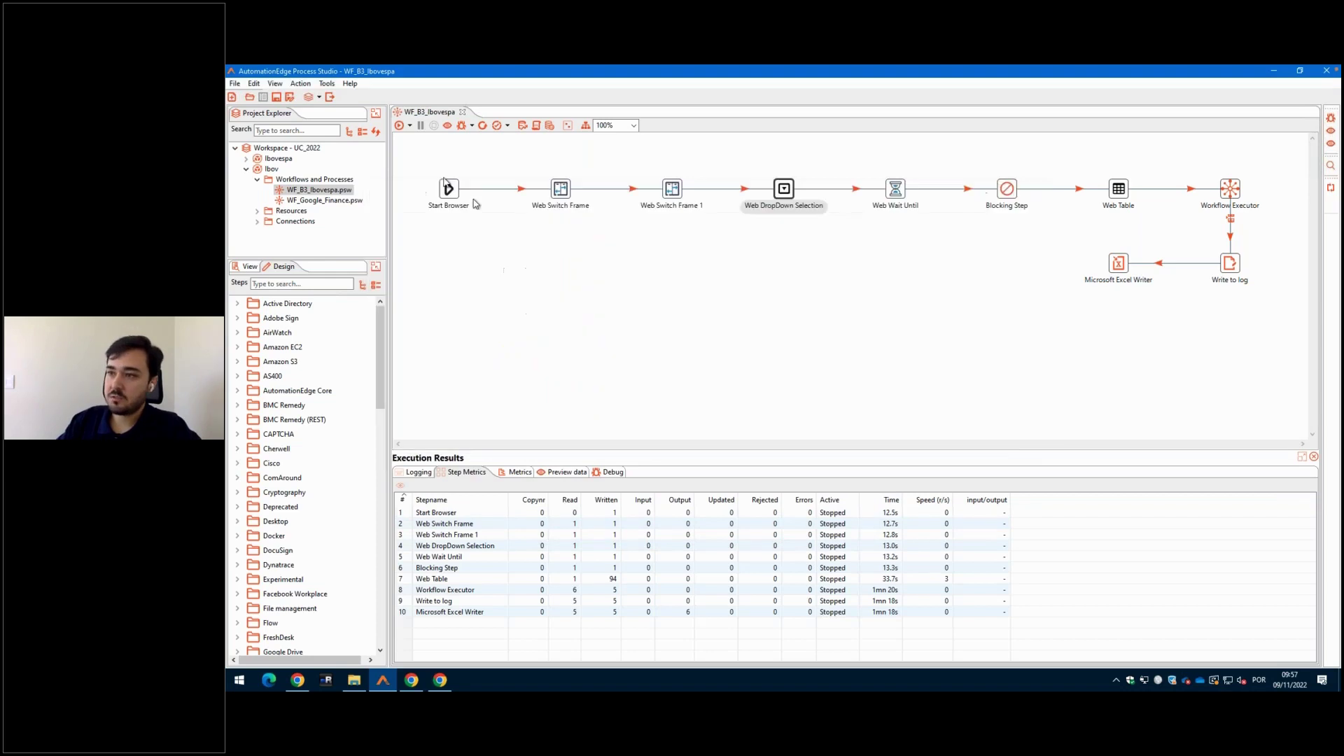
- Open the Workflow Executor's referenced workflow WF_Google_Finance and review the browser settings of Start Browser and Web Wait Until 1
{"action": "left_click_drag", "start_coordinate": [425, 169], "coordinate": [1155, 222]}
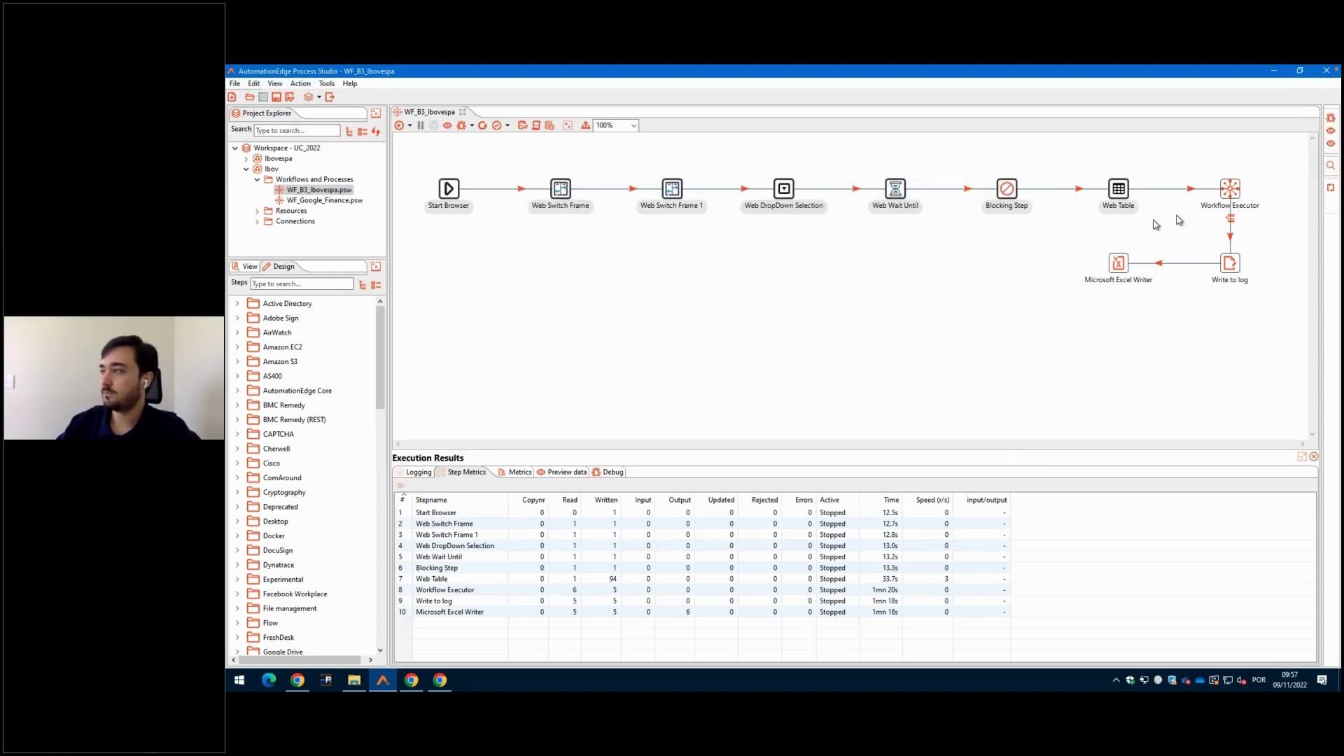
{"action": "left_click", "coordinate": [1230, 189]}
{"action": "right_click", "coordinate": [1236, 189]}
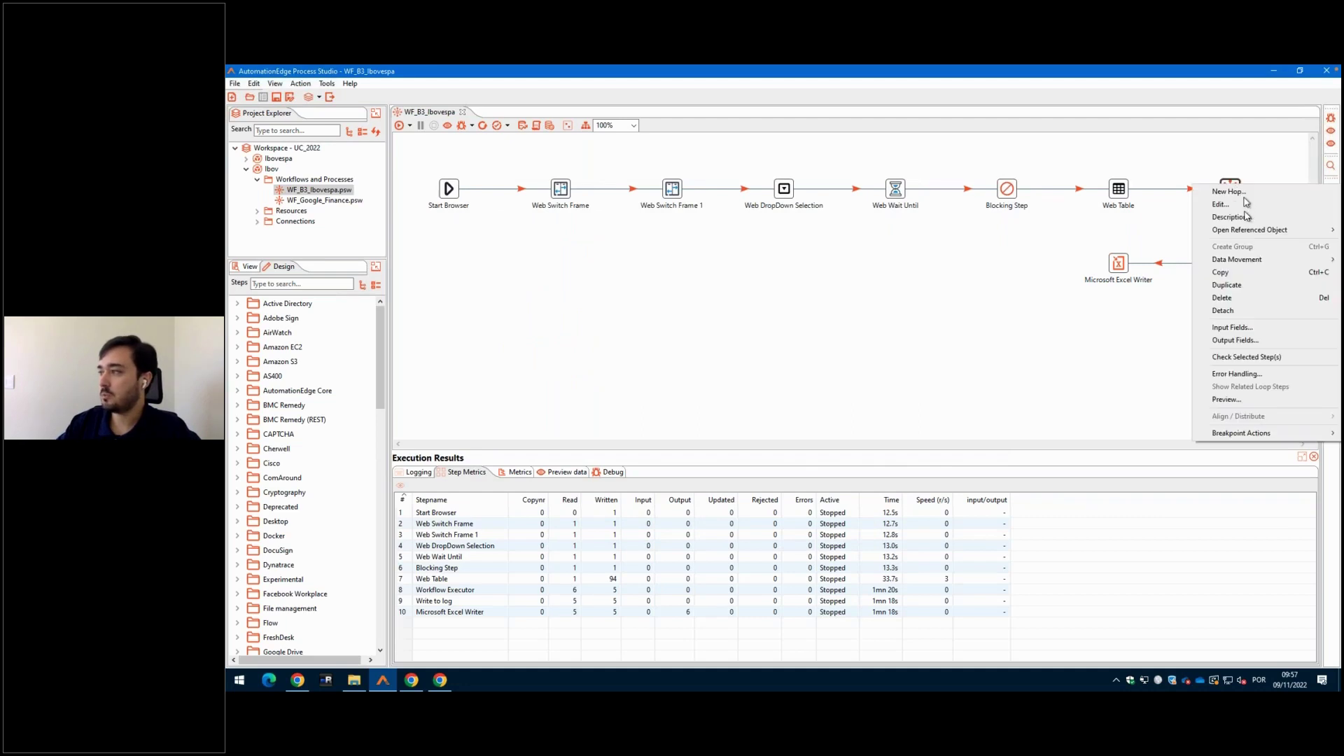
{"action": "mouse_move", "coordinate": [1235, 231]}
{"action": "left_click", "coordinate": [1165, 232]}
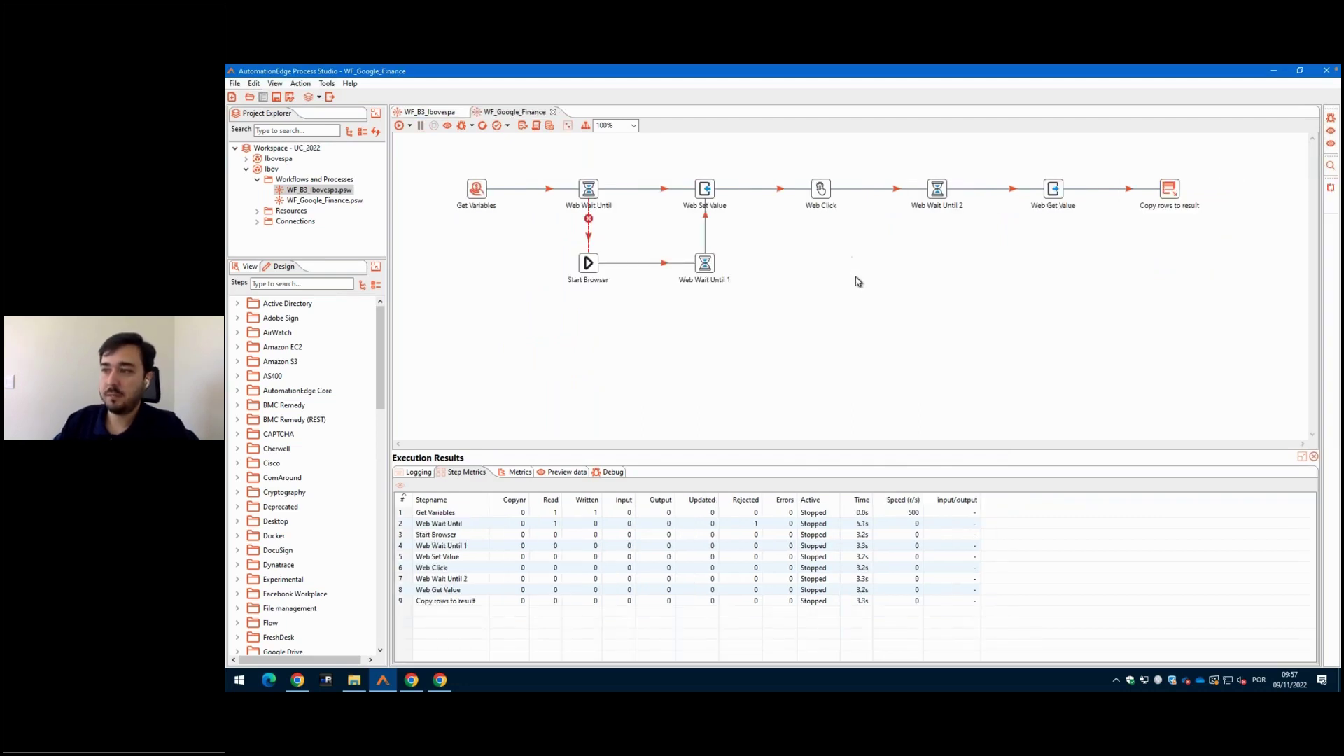
{"action": "double_click", "coordinate": [588, 267]}
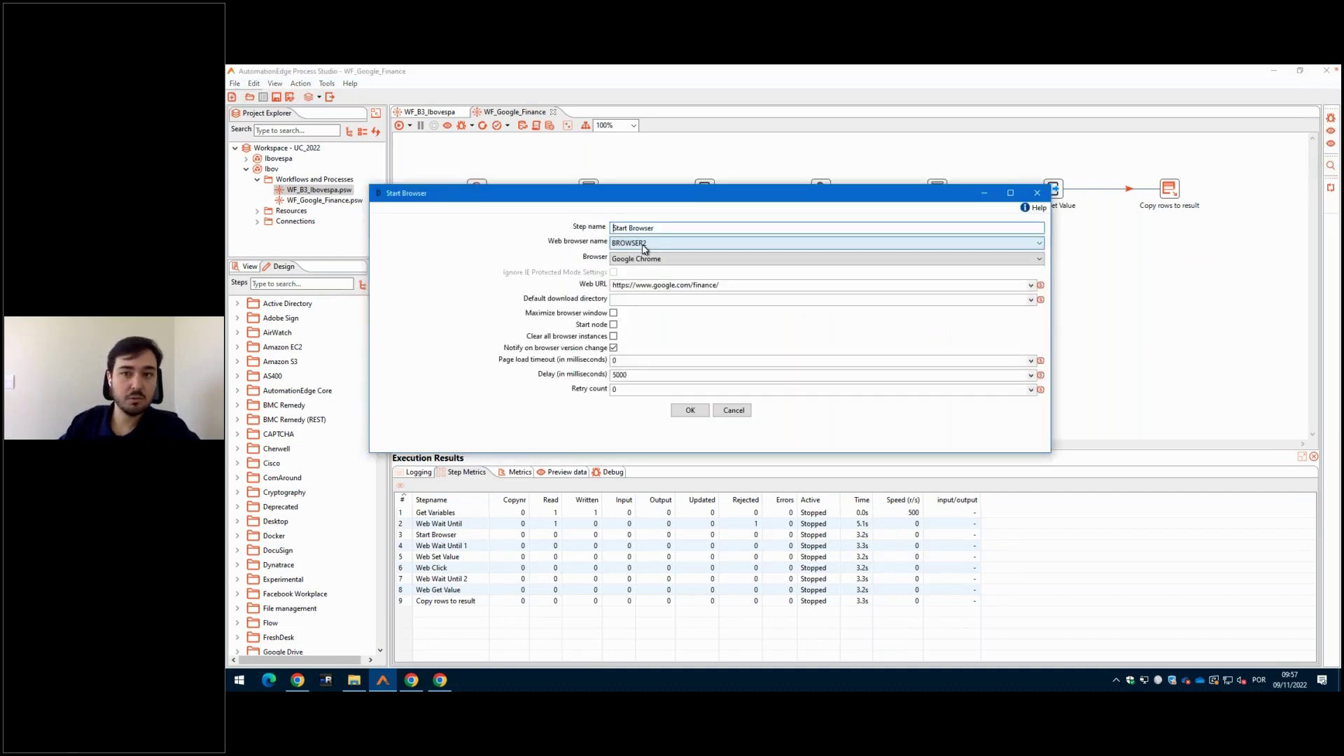
{"action": "left_click", "coordinate": [733, 411]}
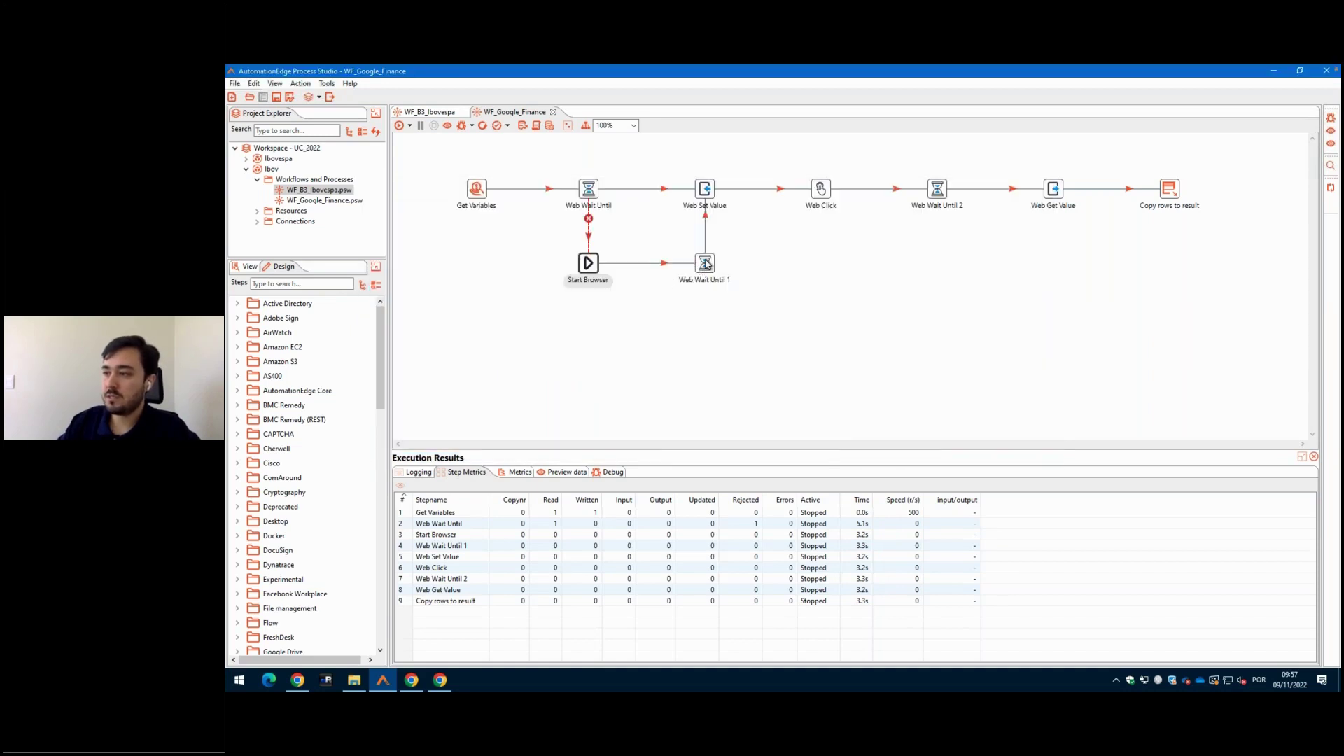
{"action": "double_click", "coordinate": [704, 263]}
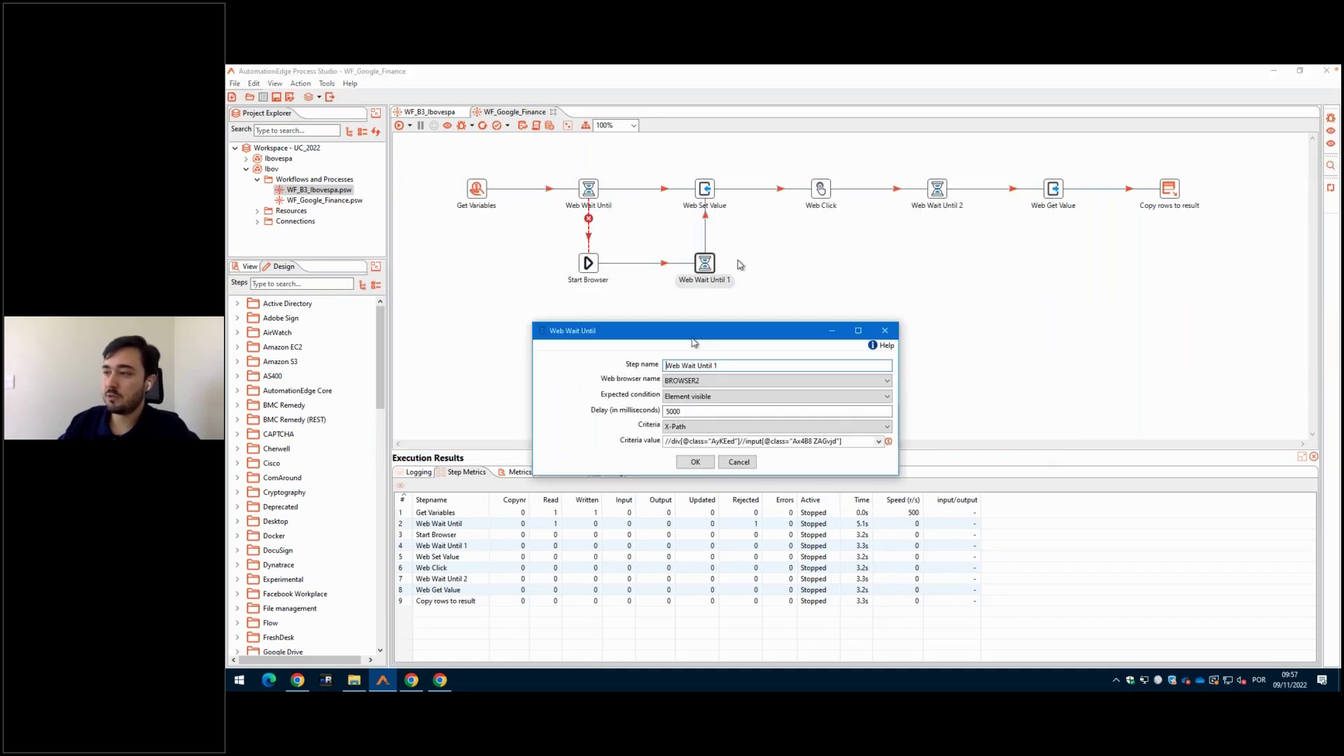
{"action": "left_click", "coordinate": [738, 462]}
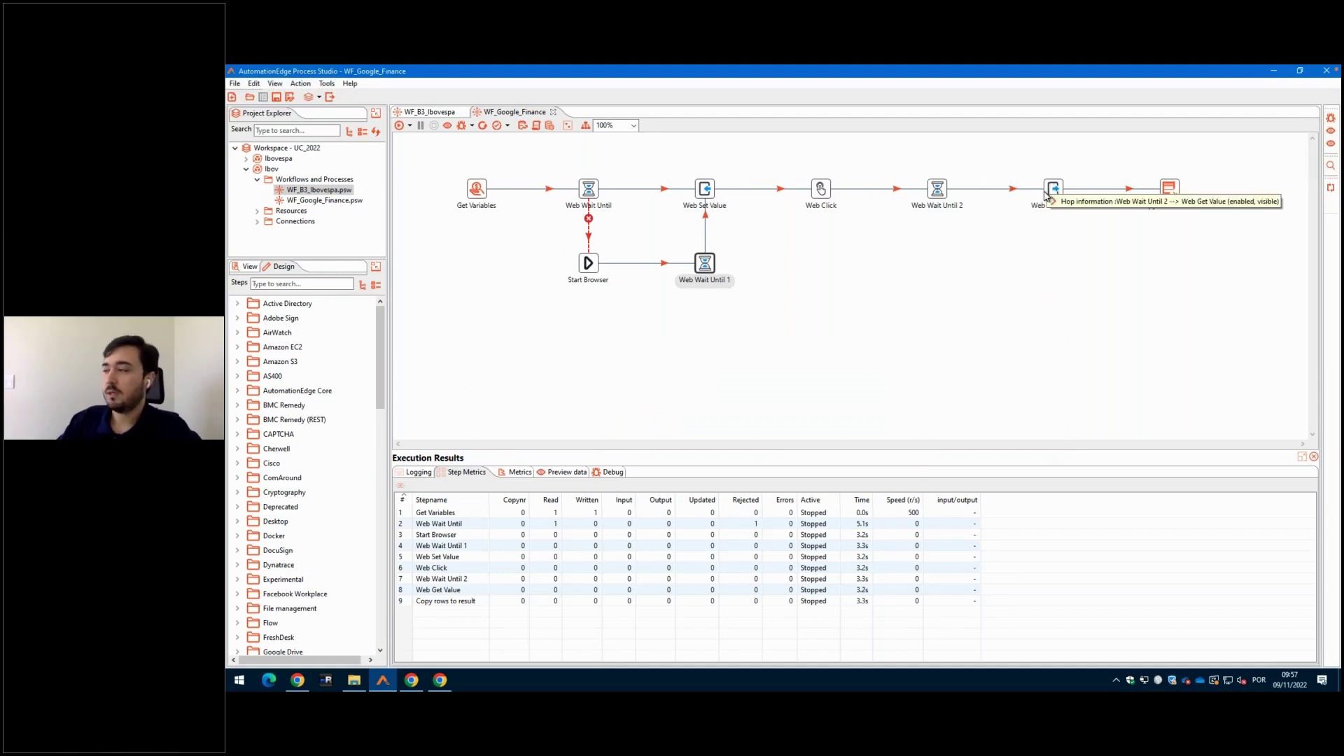
- Select BROWSER2 as the web browser name in the Web Get Value step and save the WF_Google_Finance workflow
{"action": "mouse_move", "coordinate": [1057, 194]}
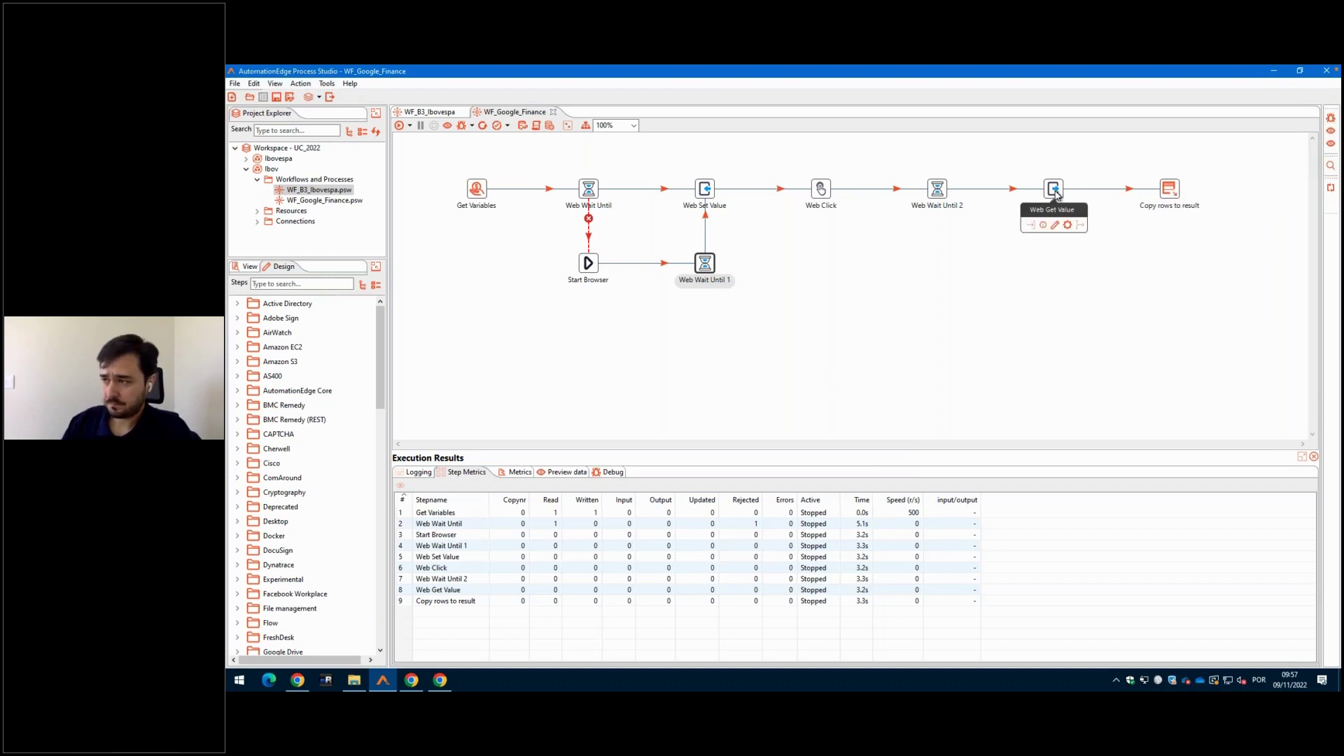
{"action": "double_click", "coordinate": [1056, 194]}
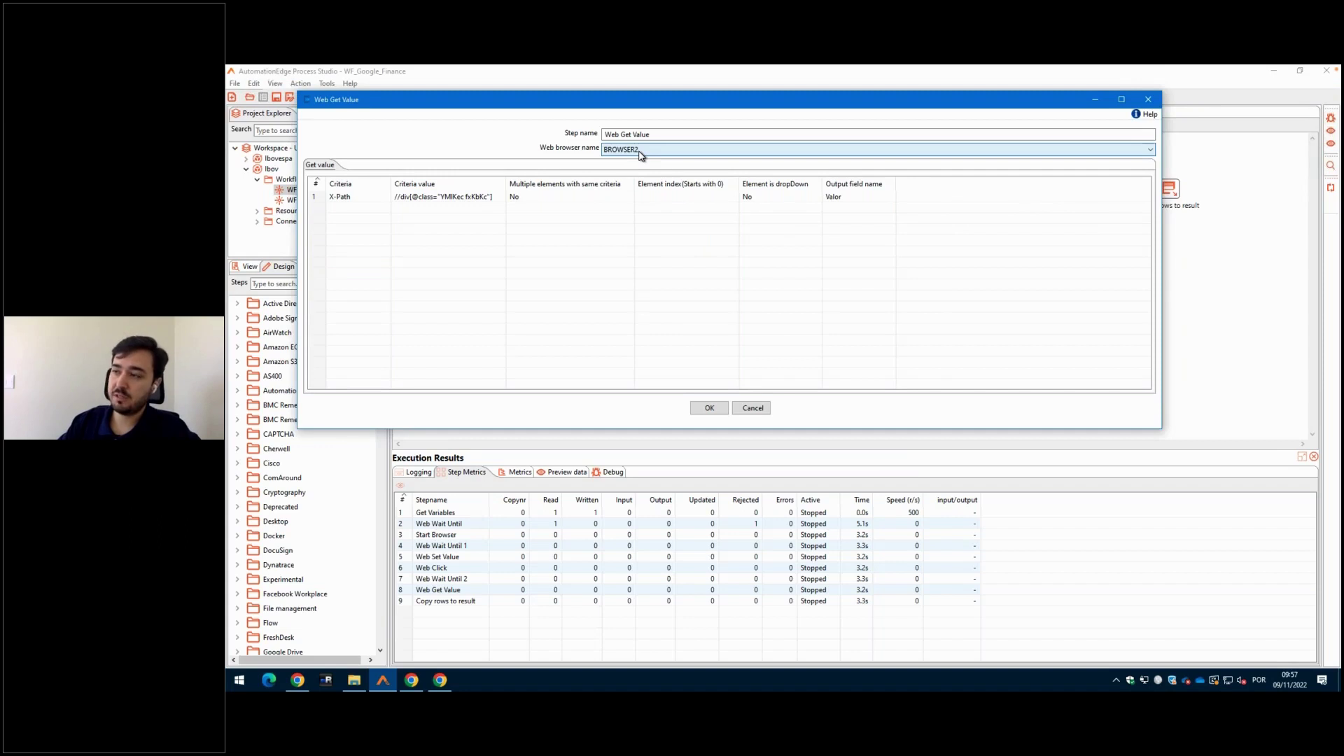
{"action": "left_click", "coordinate": [630, 151]}
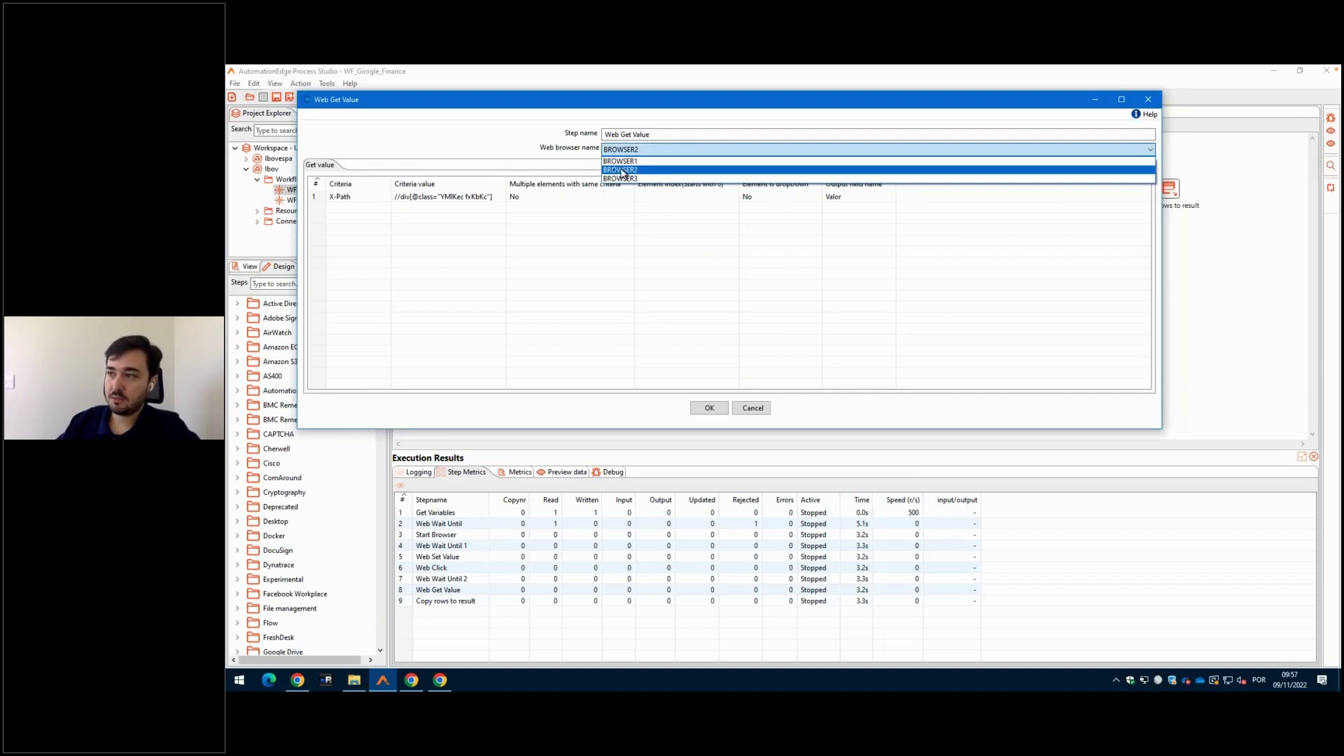
{"action": "left_click", "coordinate": [621, 172]}
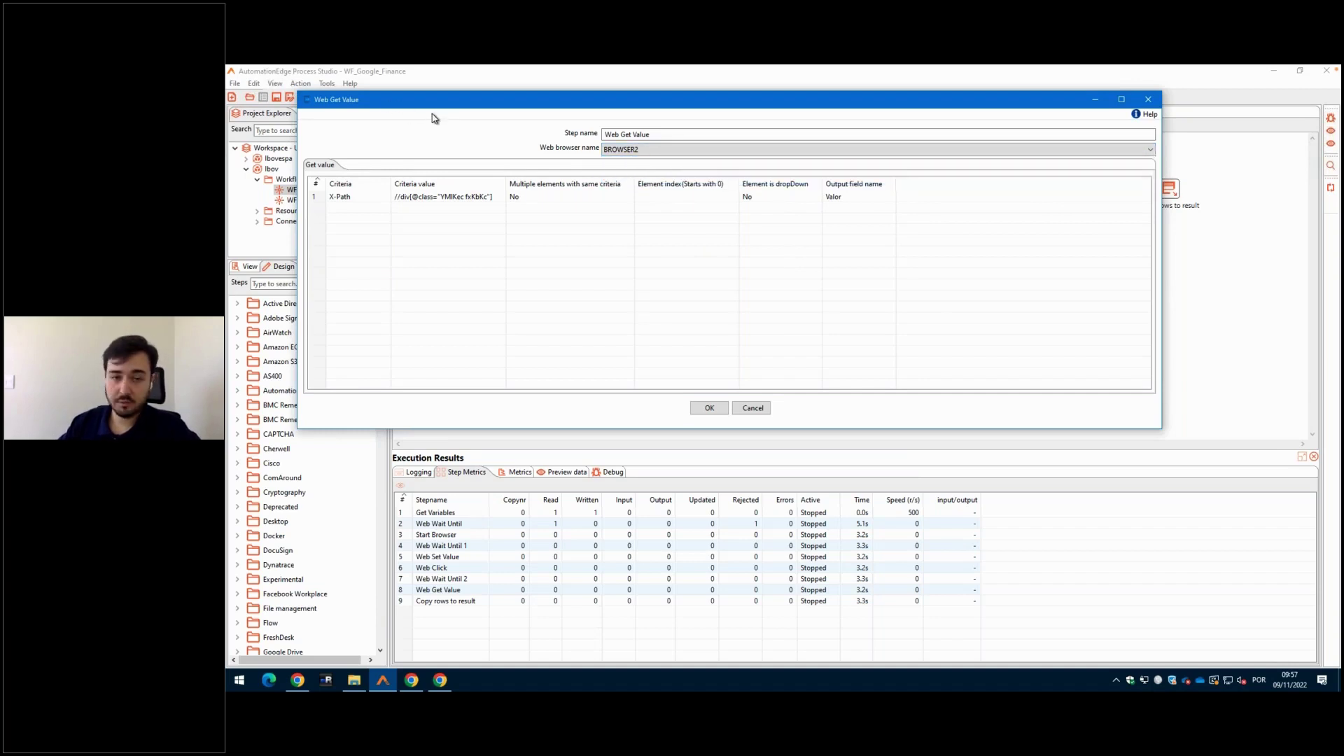
{"action": "left_click", "coordinate": [709, 408]}
{"action": "left_click", "coordinate": [838, 405]}
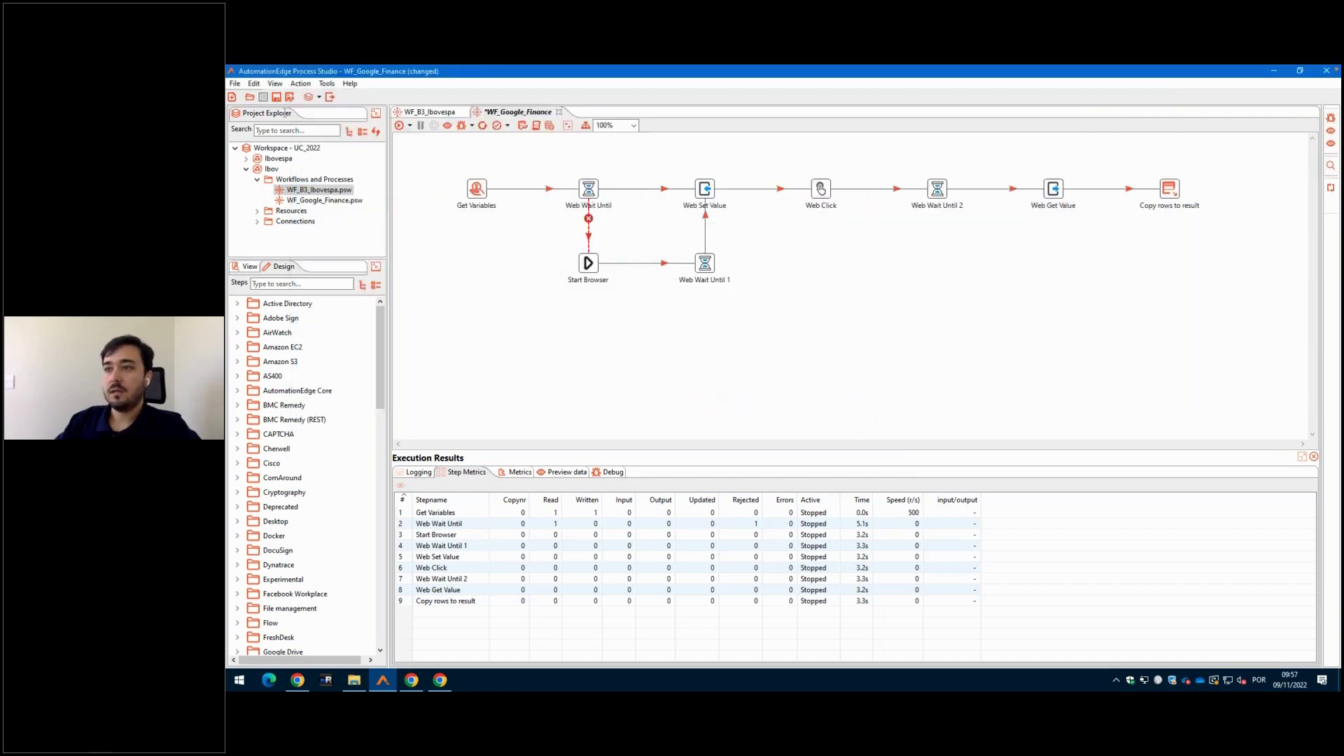
{"action": "key", "text": "ctrl+s"}
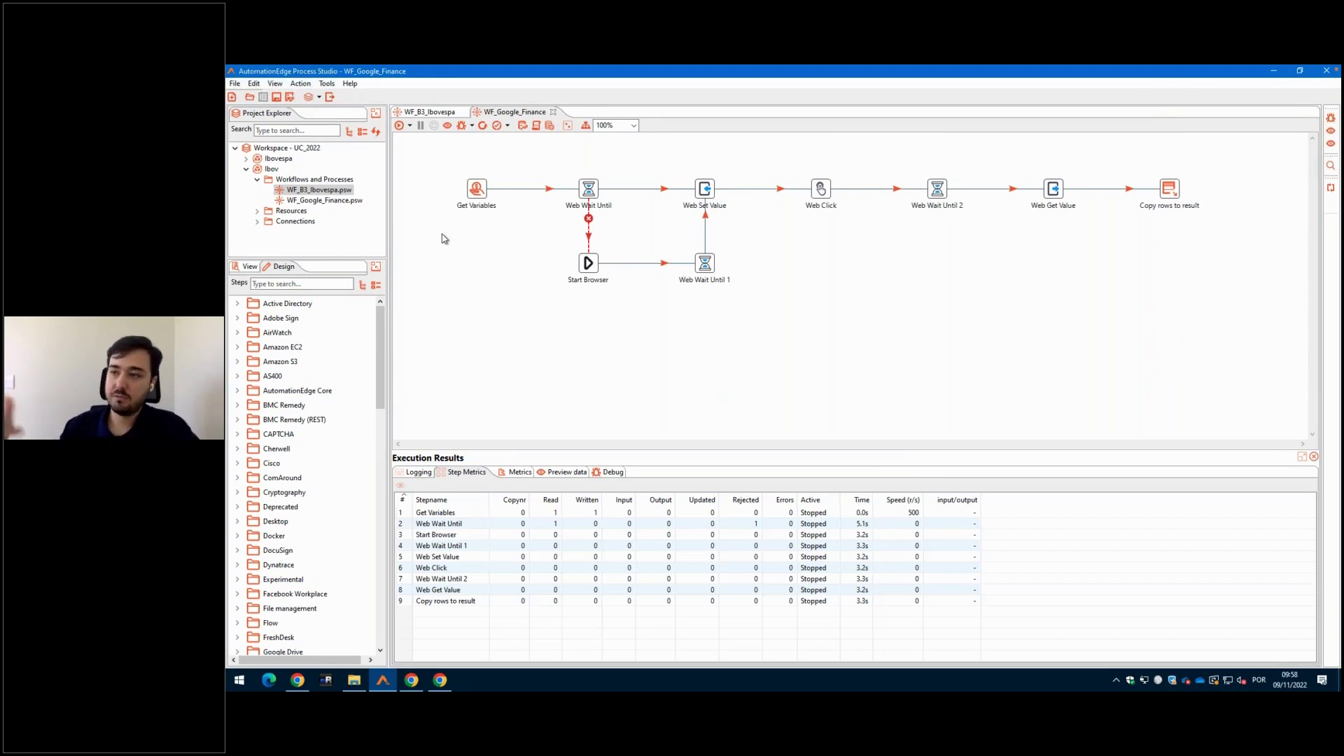
- Close WF_Google_Finance and review the browser name options of the Web DropDown Selection step in WF_B3_Ibovespa, cancelling without changes
{"action": "left_click", "coordinate": [553, 113]}
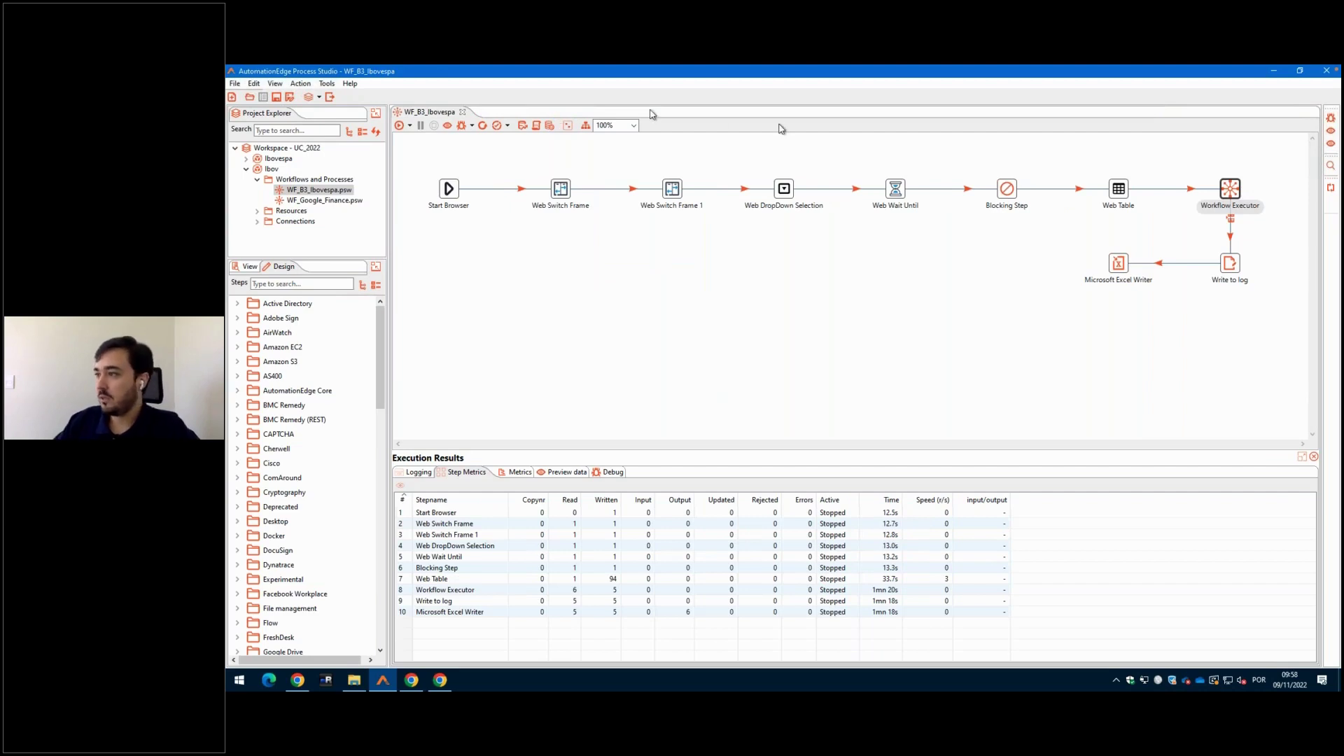
{"action": "double_click", "coordinate": [785, 188]}
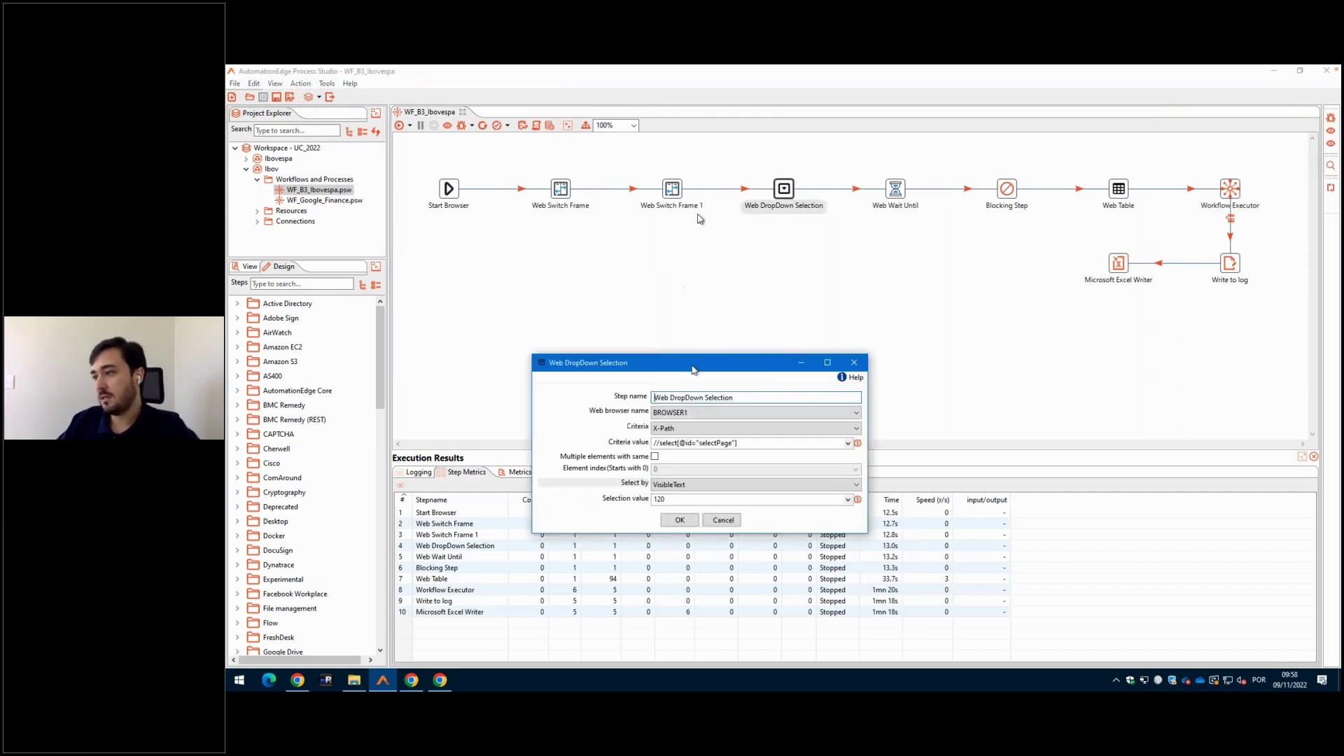
{"action": "left_click", "coordinate": [698, 413]}
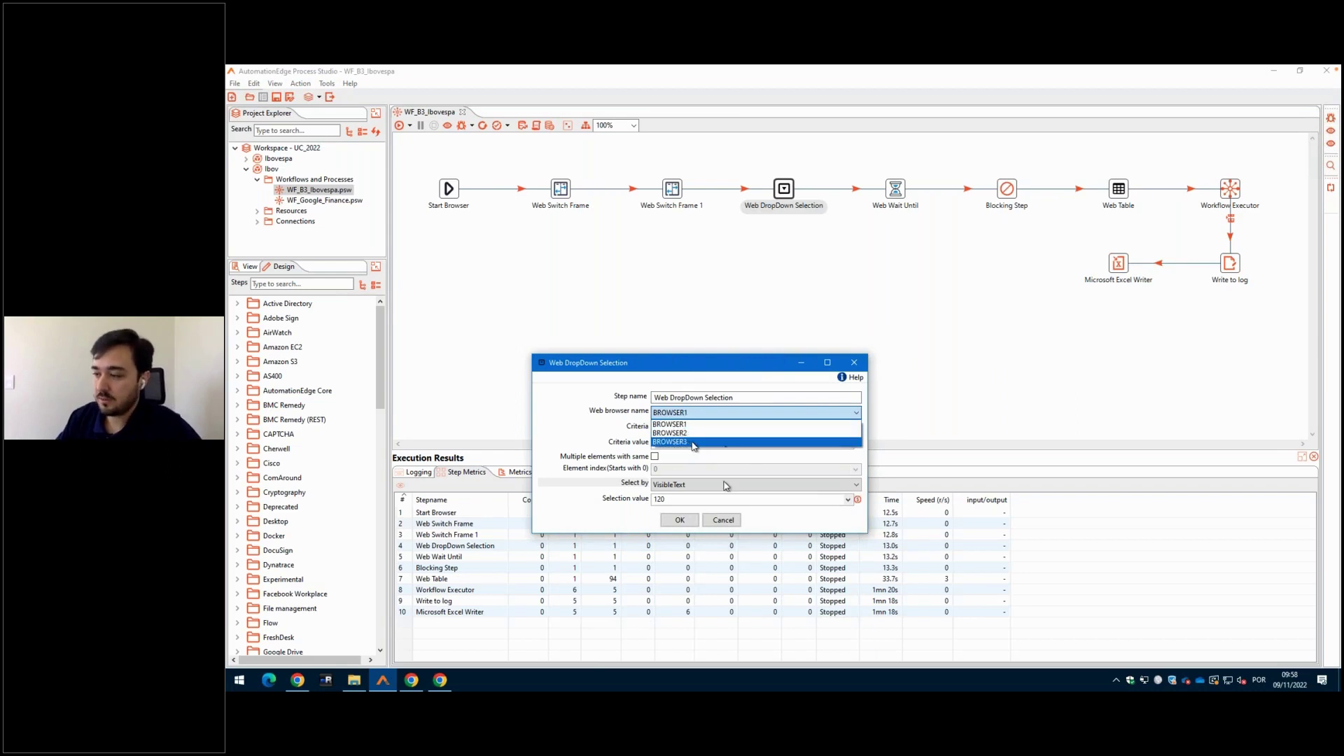
{"action": "left_click", "coordinate": [735, 524]}
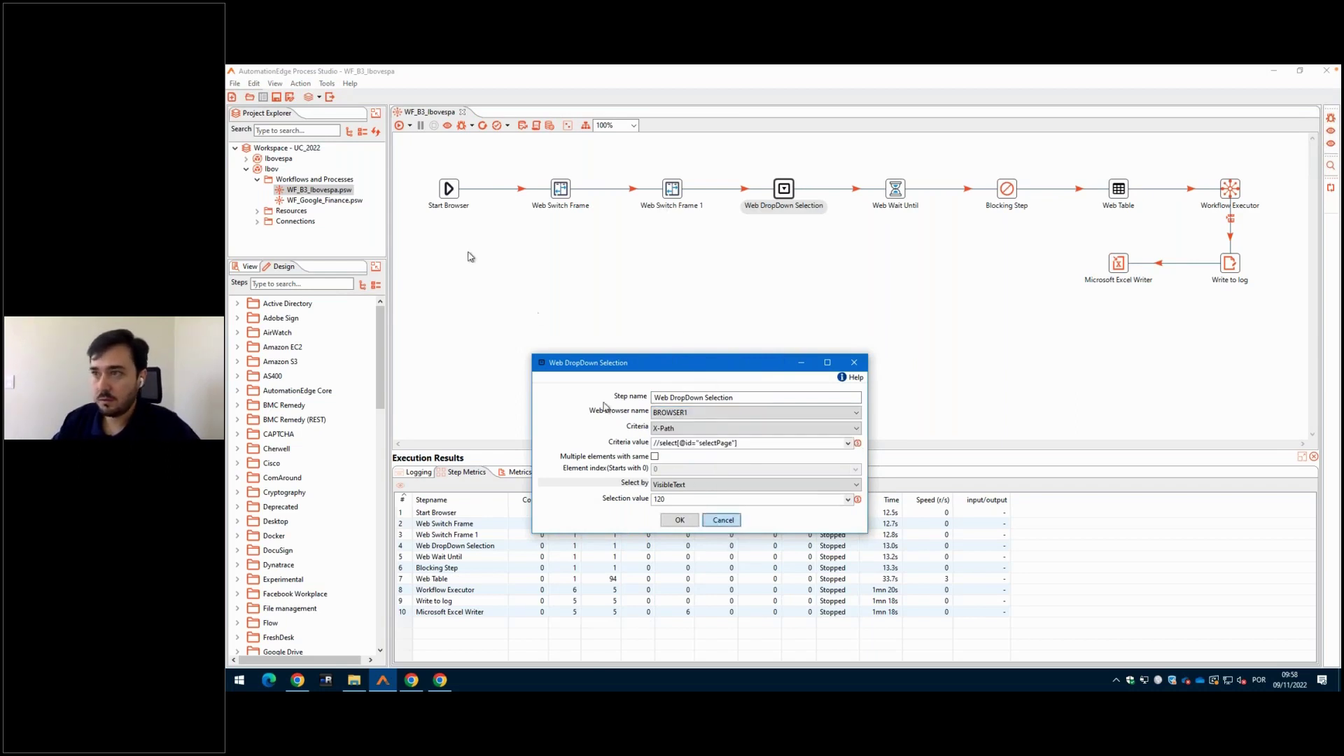
- Close the Web DropDown Selection settings without changes and set the Number of Browsers to 4 in the Process Studio options
{"action": "left_click", "coordinate": [722, 520]}
{"action": "left_click", "coordinate": [327, 85]}
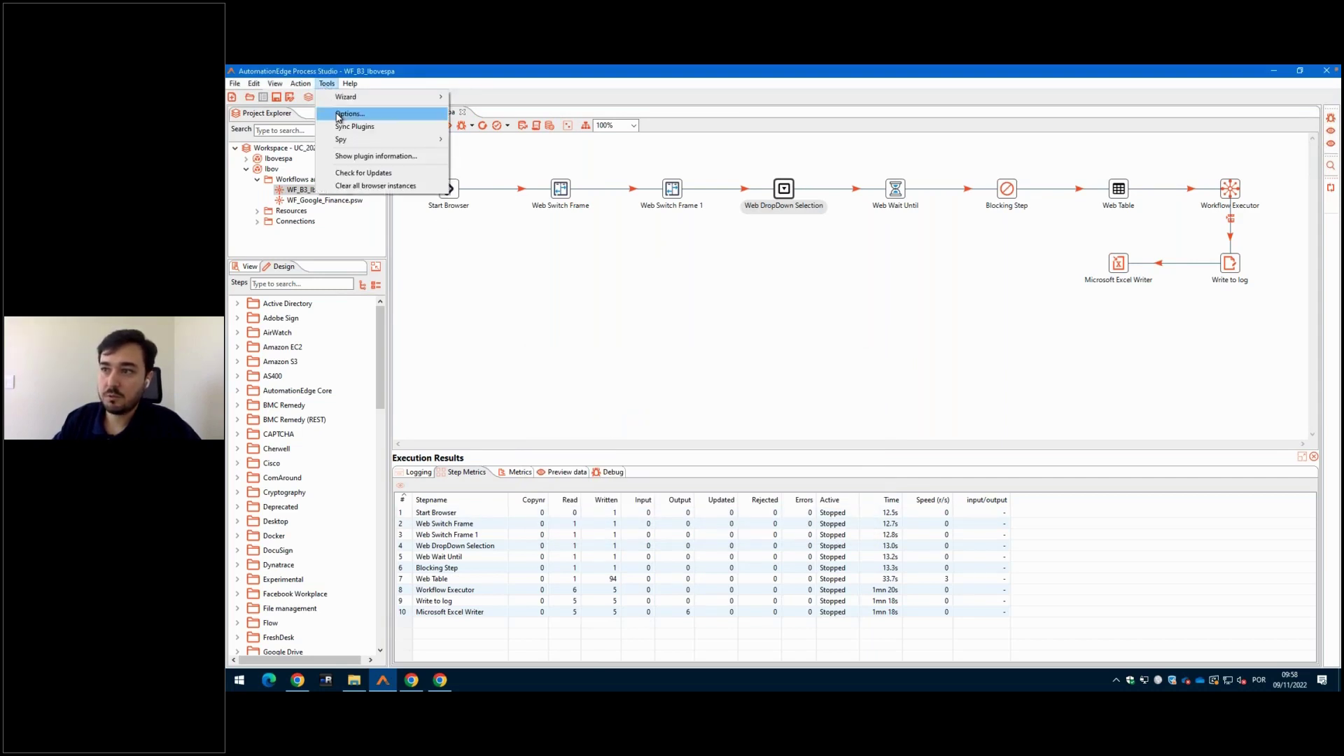
{"action": "left_click", "coordinate": [339, 114]}
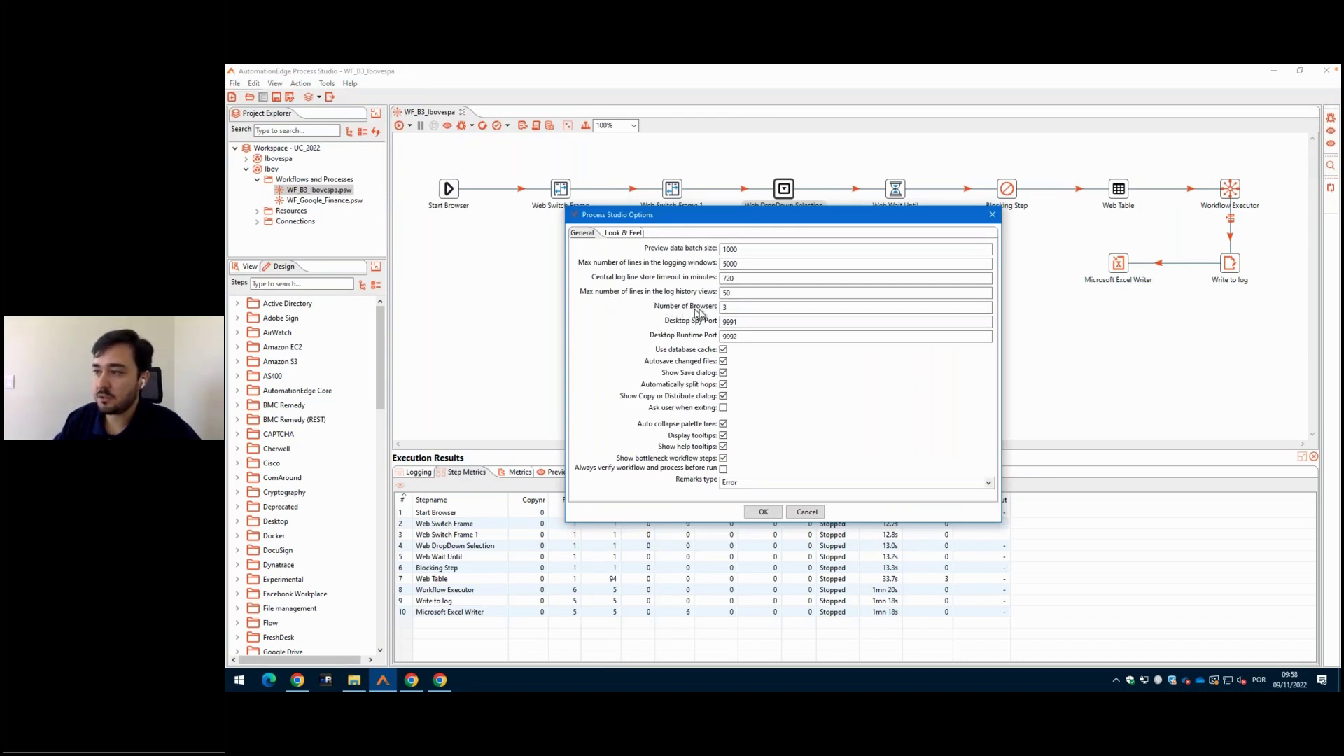
{"action": "left_click", "coordinate": [728, 309]}
{"action": "double_click", "coordinate": [728, 309]}
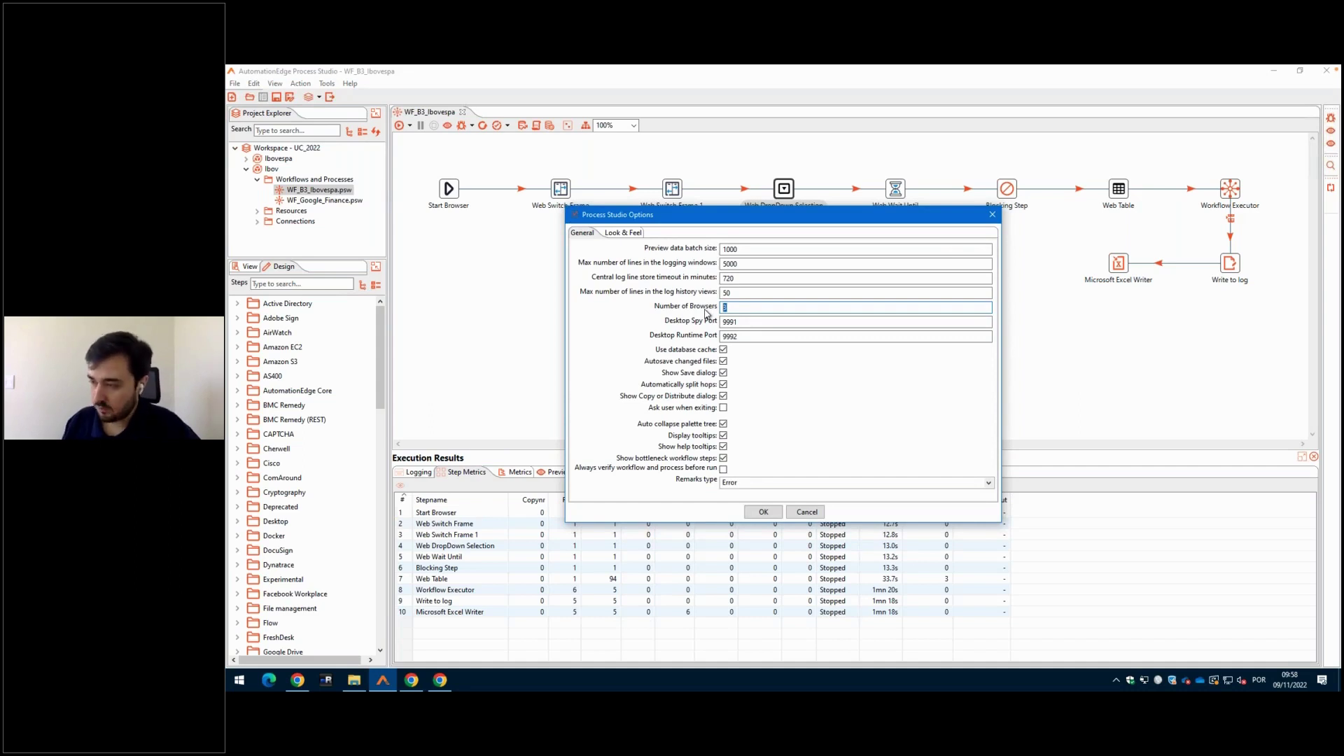
{"action": "type", "text": "2"}
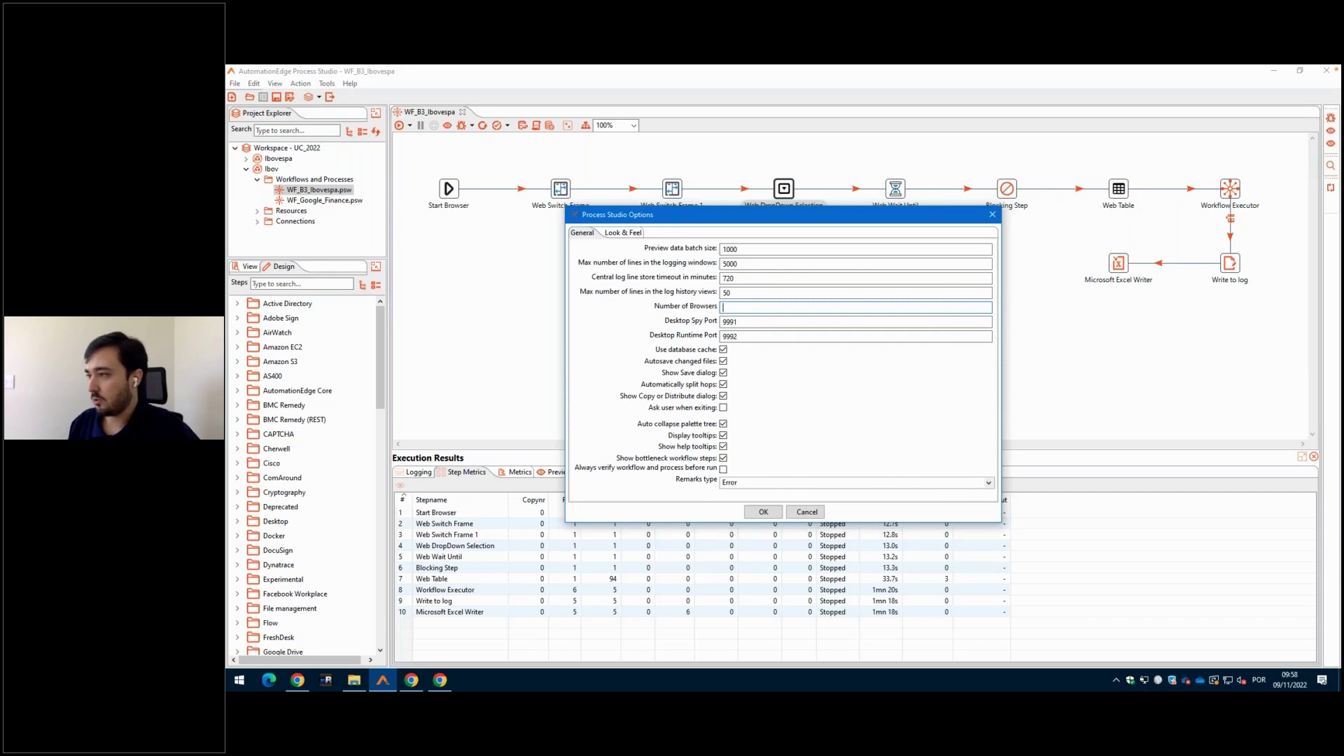
{"action": "left_click", "coordinate": [771, 516]}
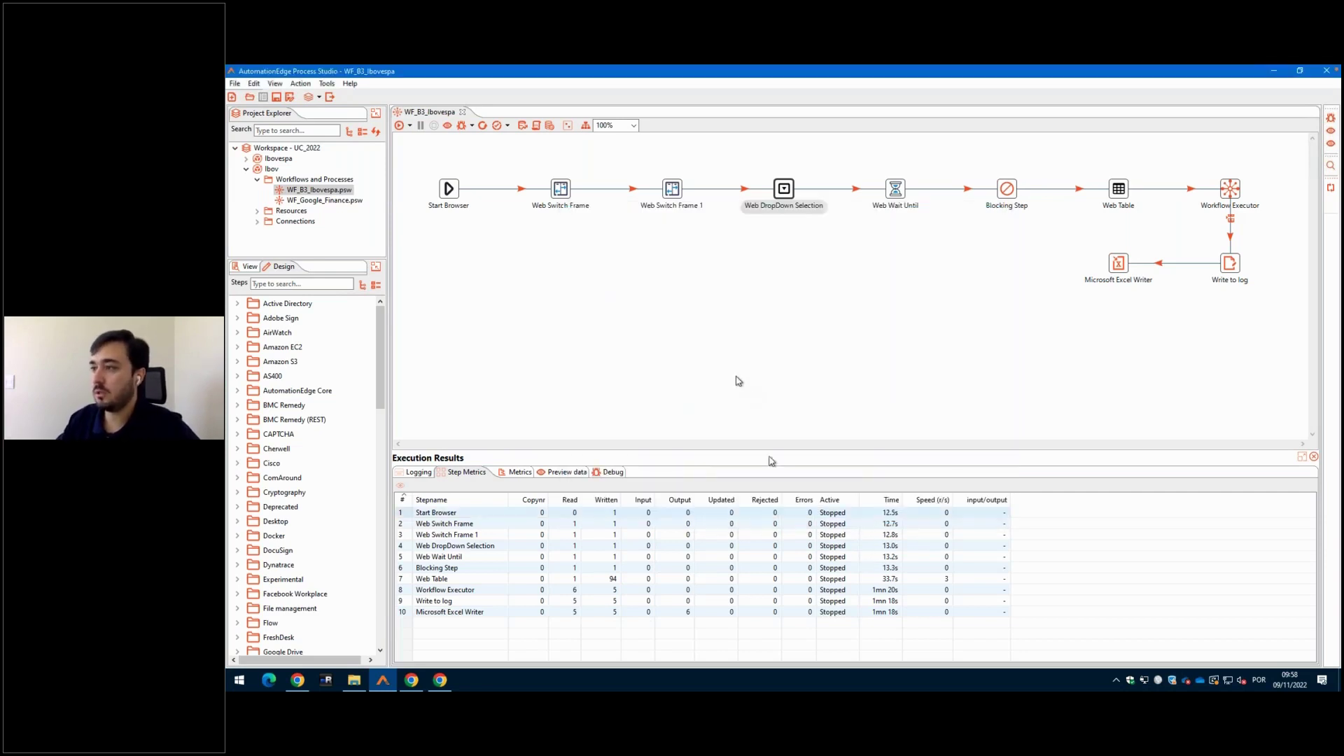
- Review the web browser name options of the Web DropDown Selection step again, leaving it without changes
{"action": "double_click", "coordinate": [783, 189]}
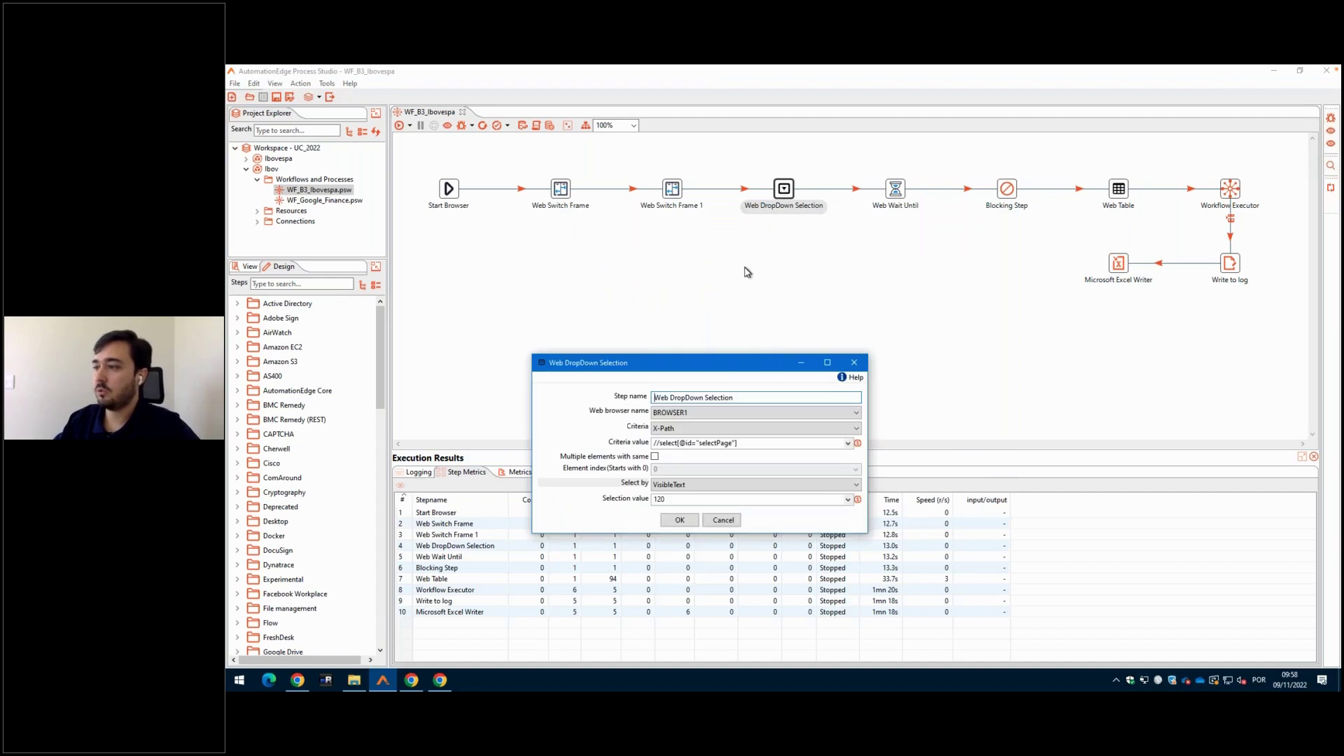
{"action": "left_click", "coordinate": [670, 415]}
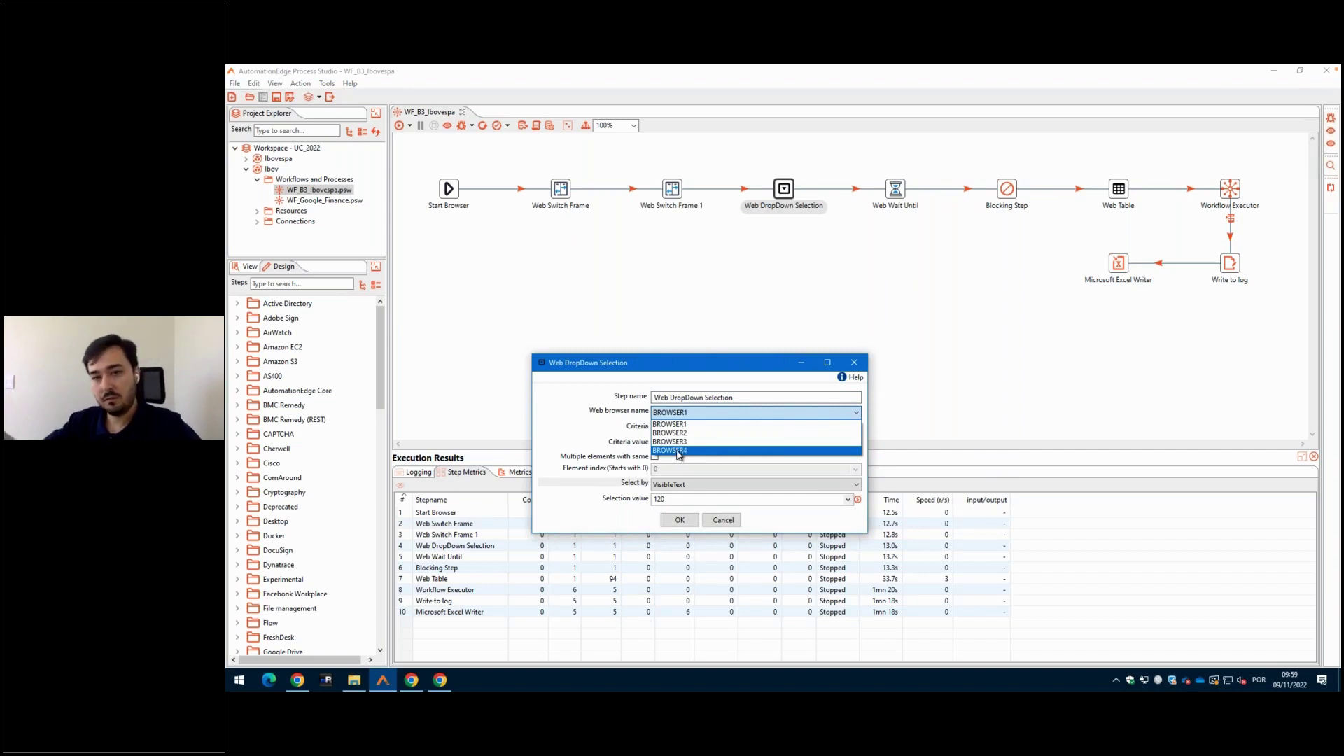
{"action": "left_click", "coordinate": [723, 522]}
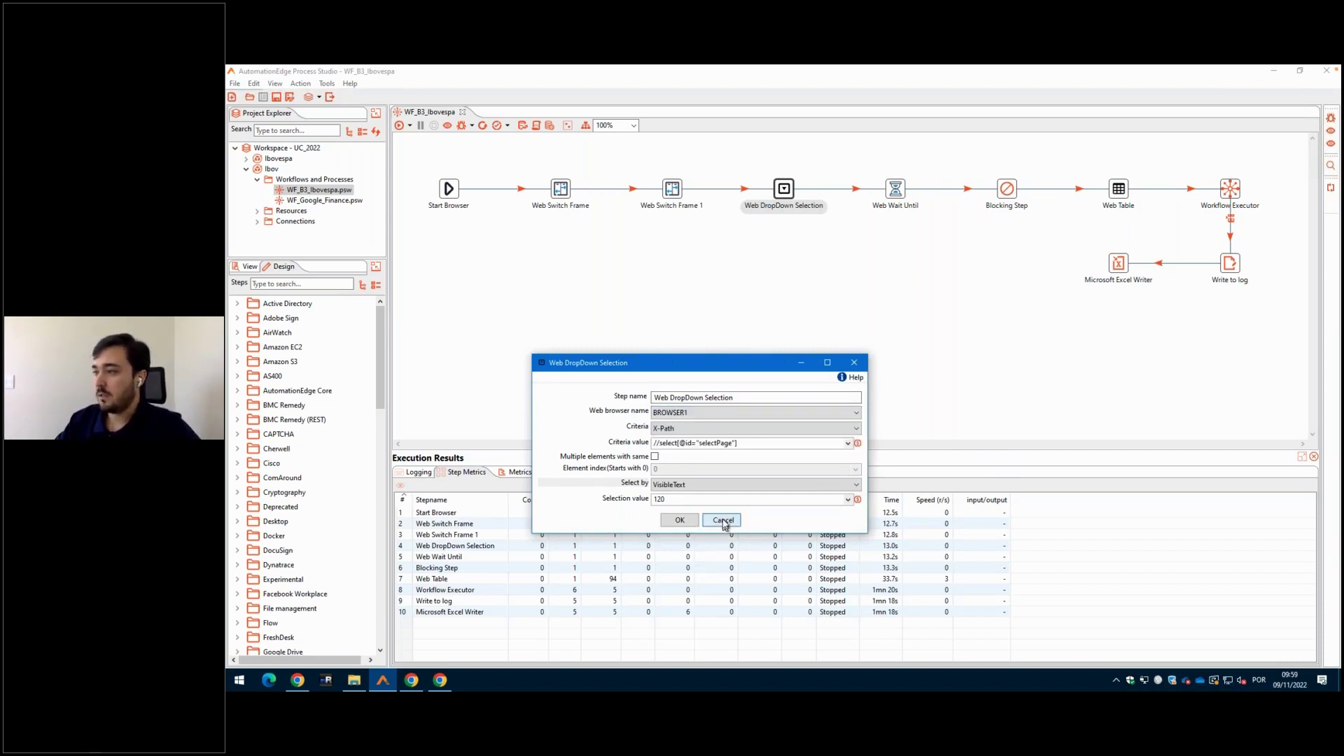
{"action": "left_click", "coordinate": [854, 362]}
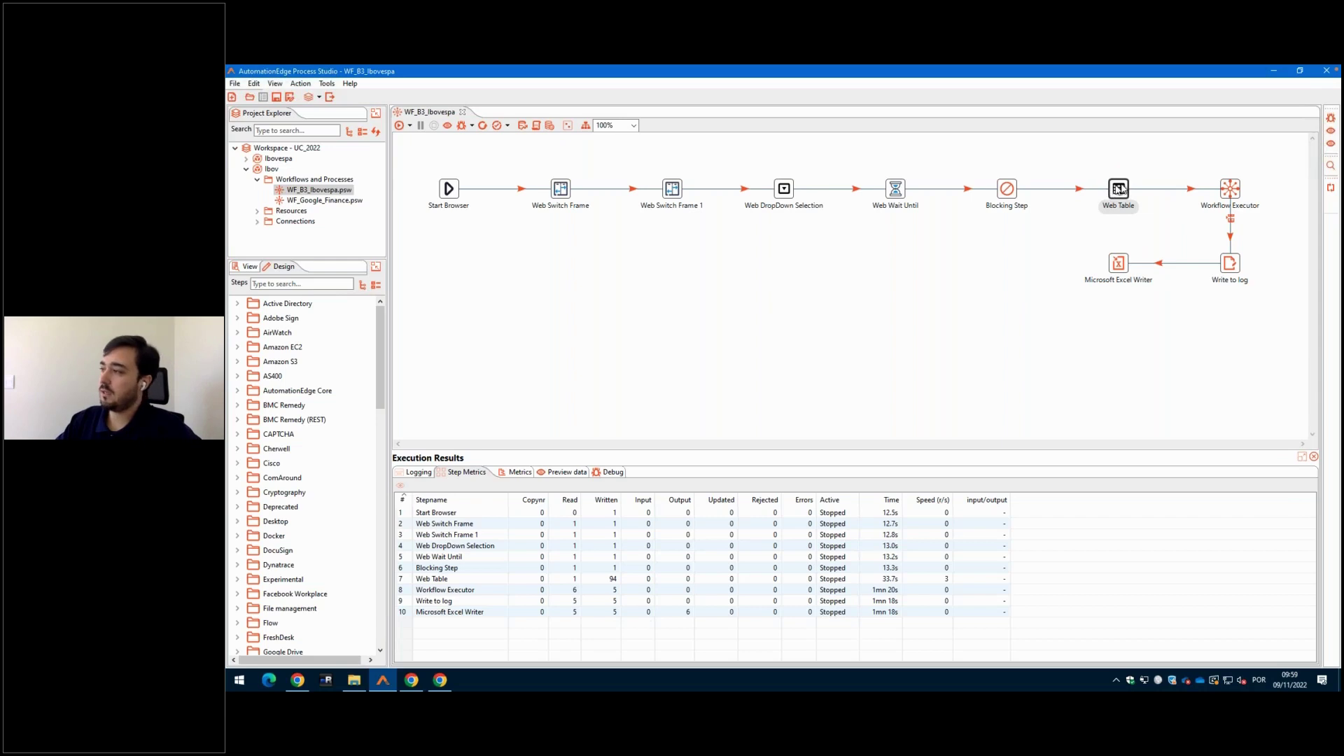
- Duplicate the Workflow Executor step and connect Web Table's main output to the copy, distributing rows between the two destinations
{"action": "mouse_move", "coordinate": [1236, 189]}
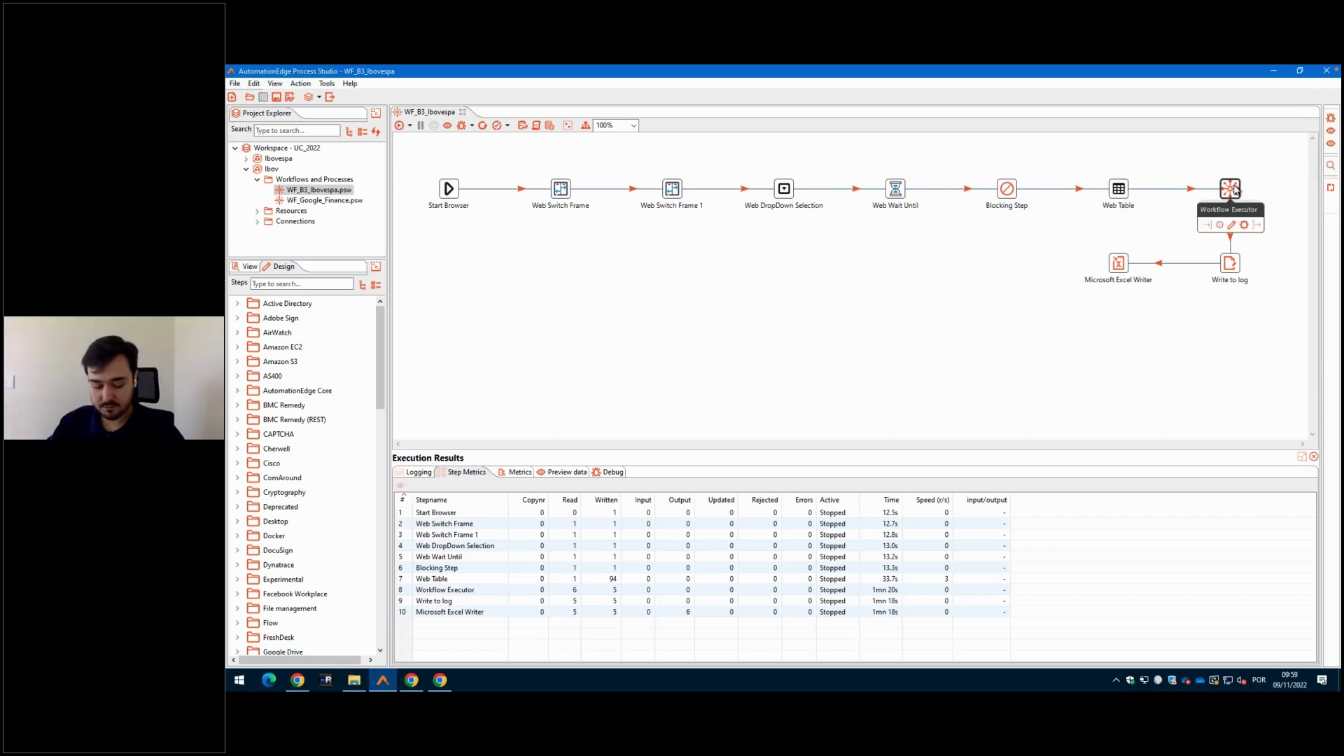
{"action": "key", "text": "ctrl+v"}
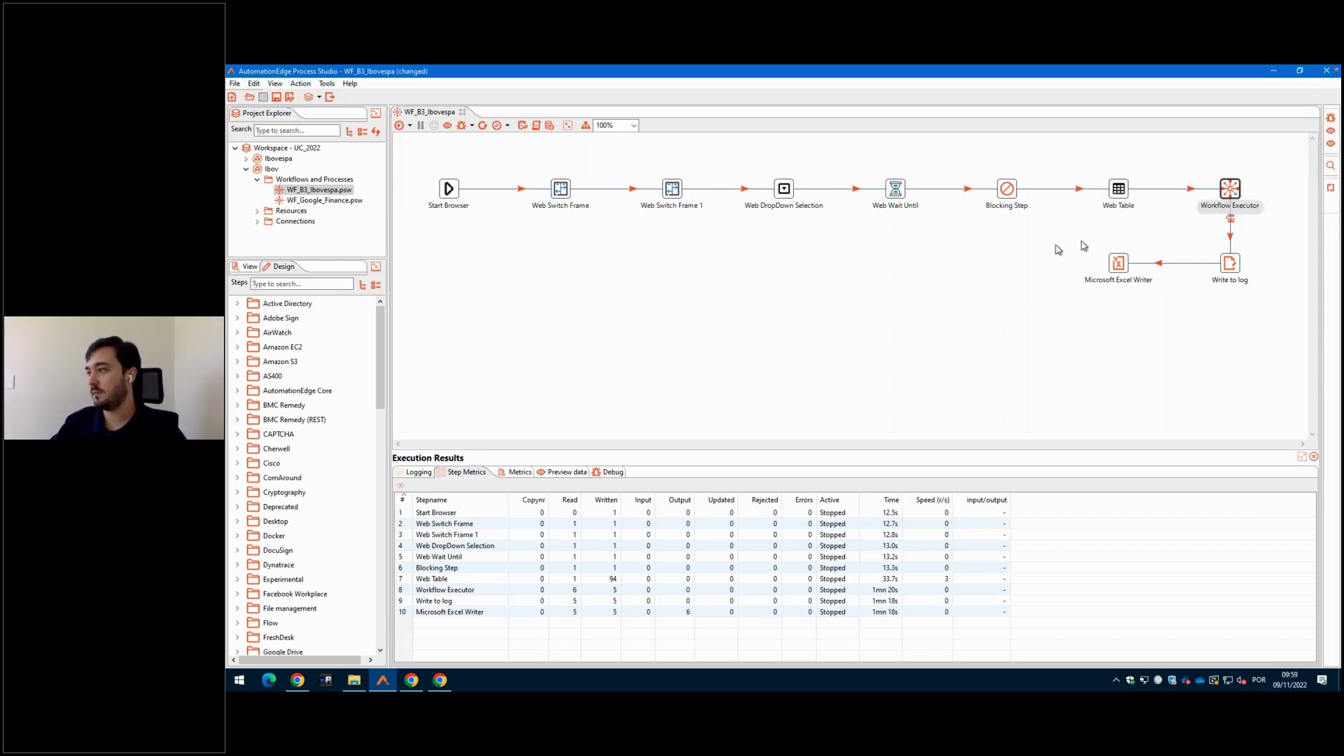
{"action": "left_click_drag", "start_coordinate": [1122, 195], "coordinate": [1027, 269]}
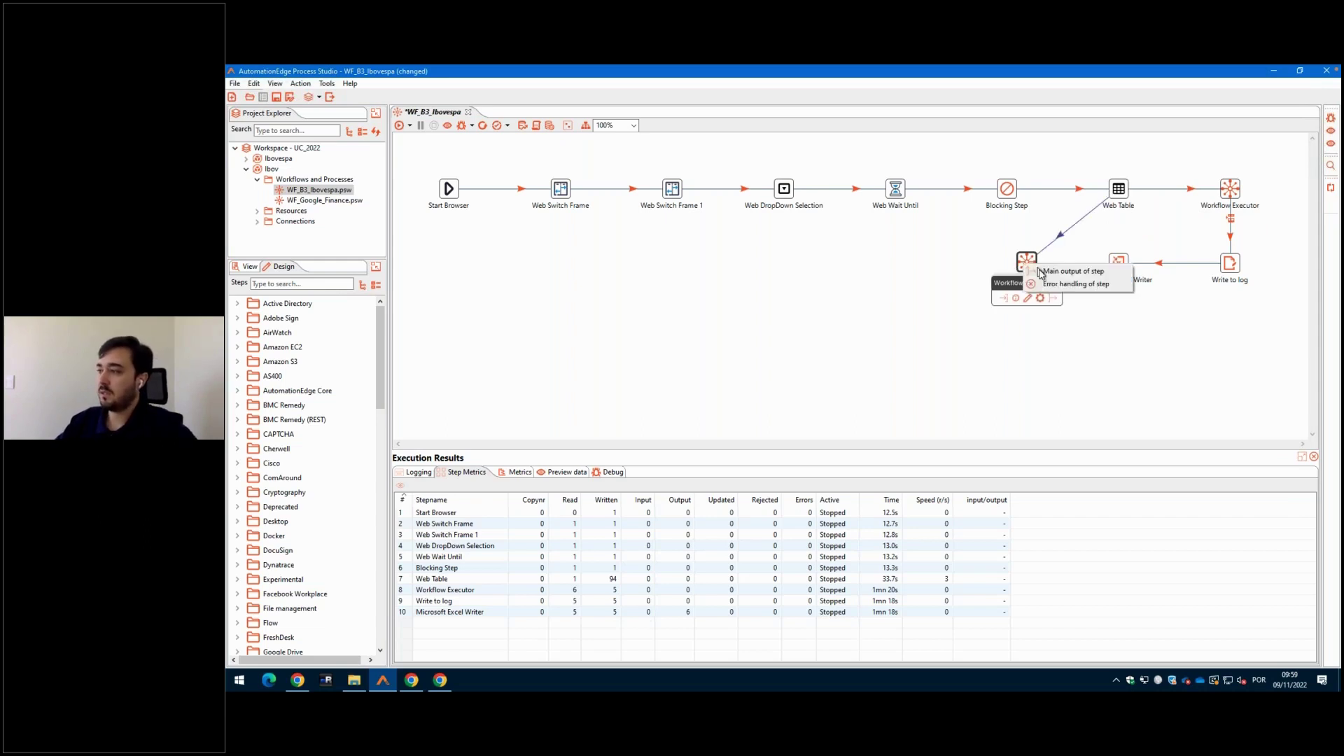
{"action": "left_click", "coordinate": [1045, 273]}
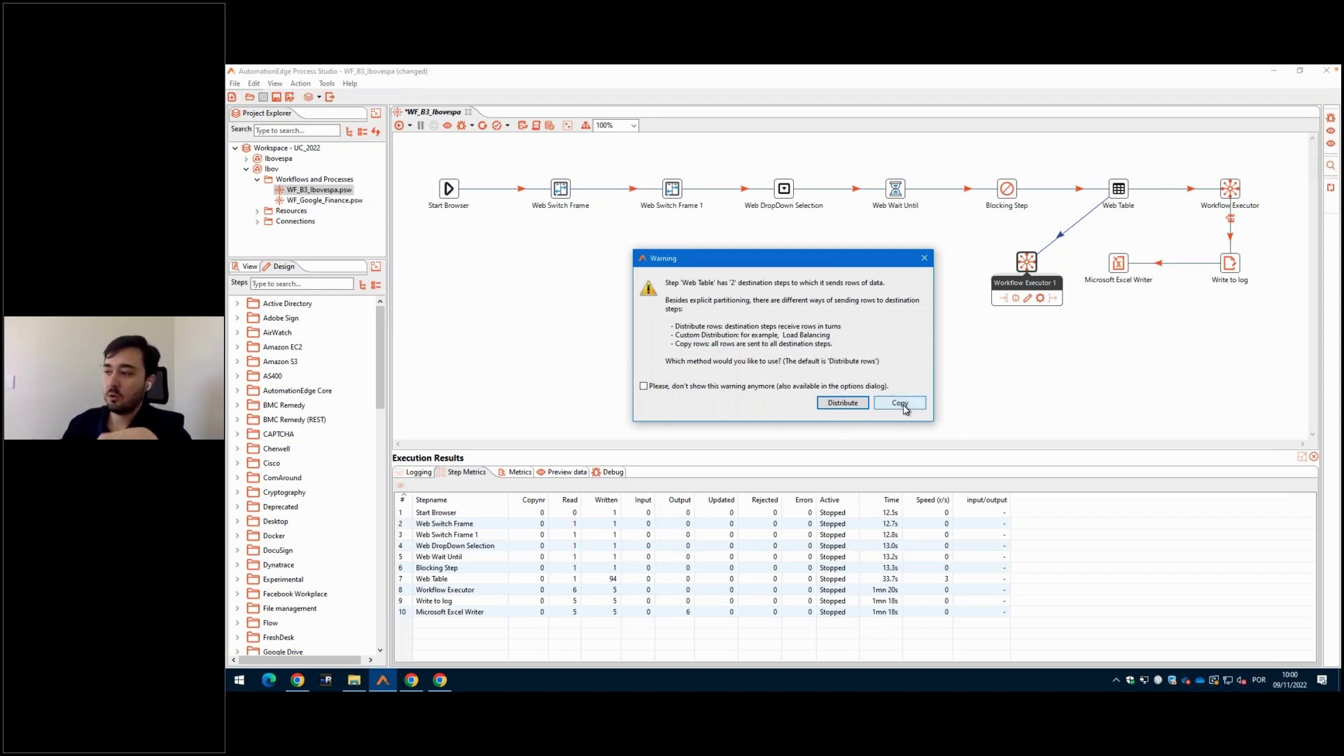
{"action": "left_click", "coordinate": [844, 403]}
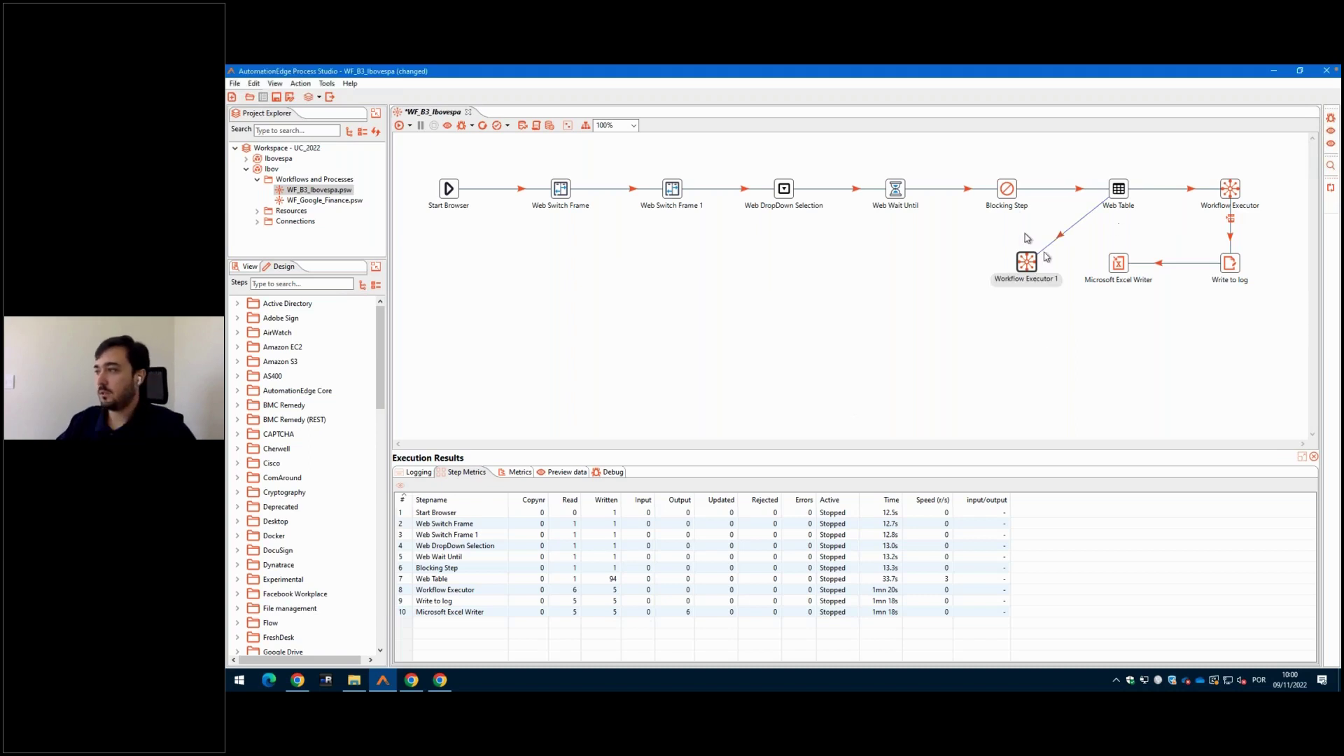
- Align the duplicated Workflow Executor 1 step directly beneath the Blocking Step and save the WF_B3_Ibovespa workflow
{"action": "left_click_drag", "start_coordinate": [991, 175], "coordinate": [1047, 312]}
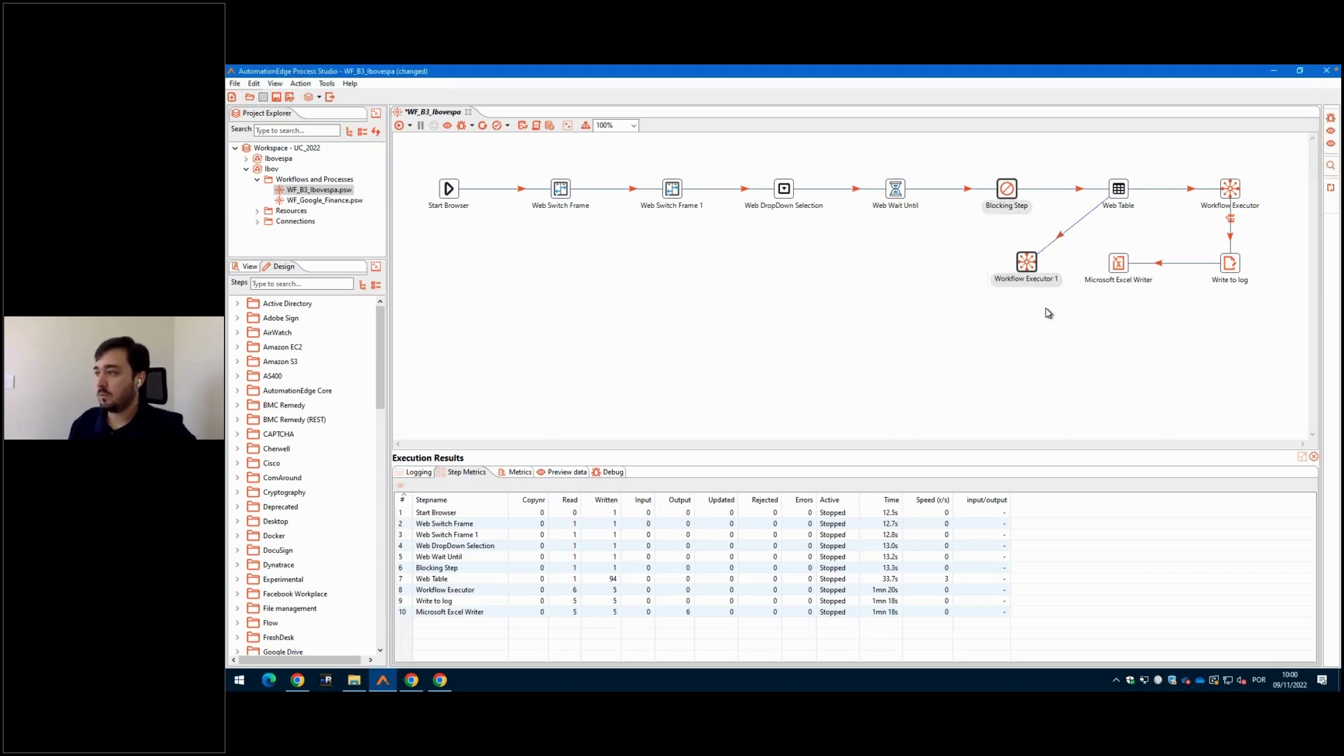
{"action": "key", "text": "ctrl+Left"}
{"action": "left_click", "coordinate": [1048, 313]}
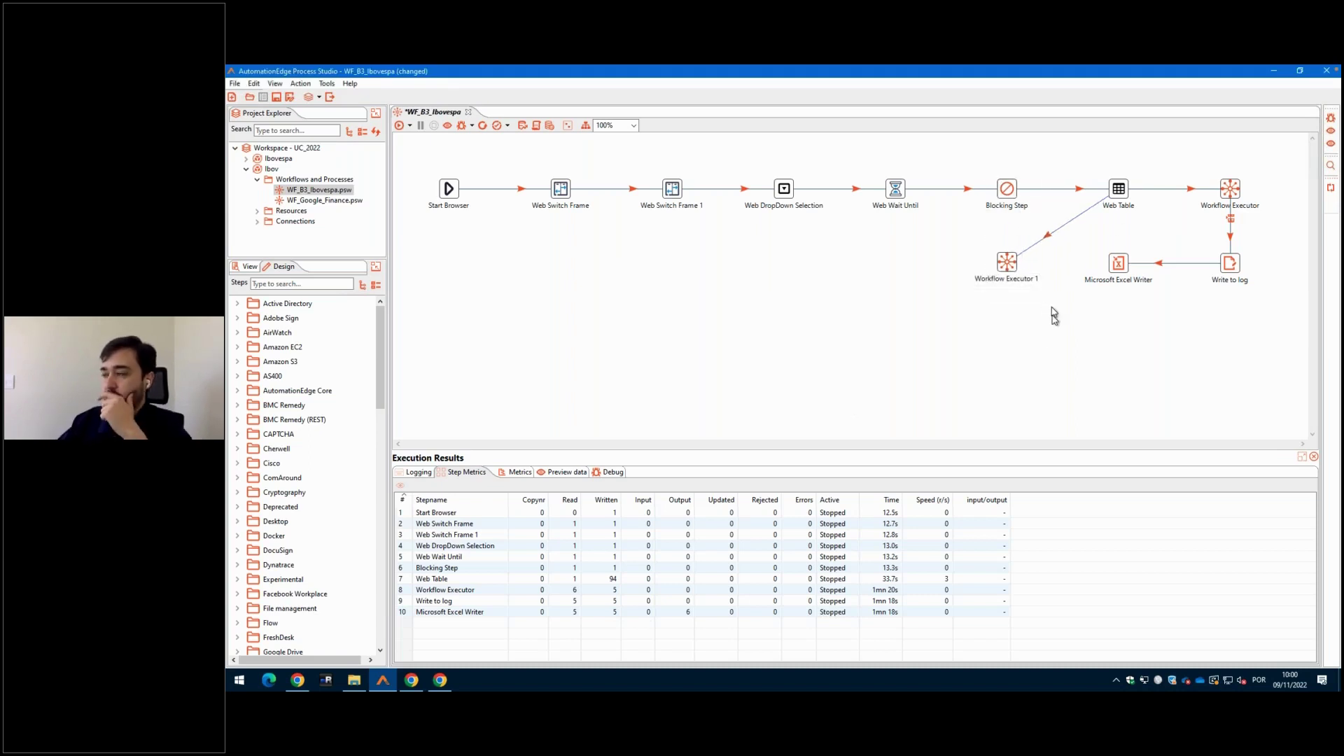
{"action": "right_click", "coordinate": [1007, 267]}
{"action": "left_click", "coordinate": [827, 311]}
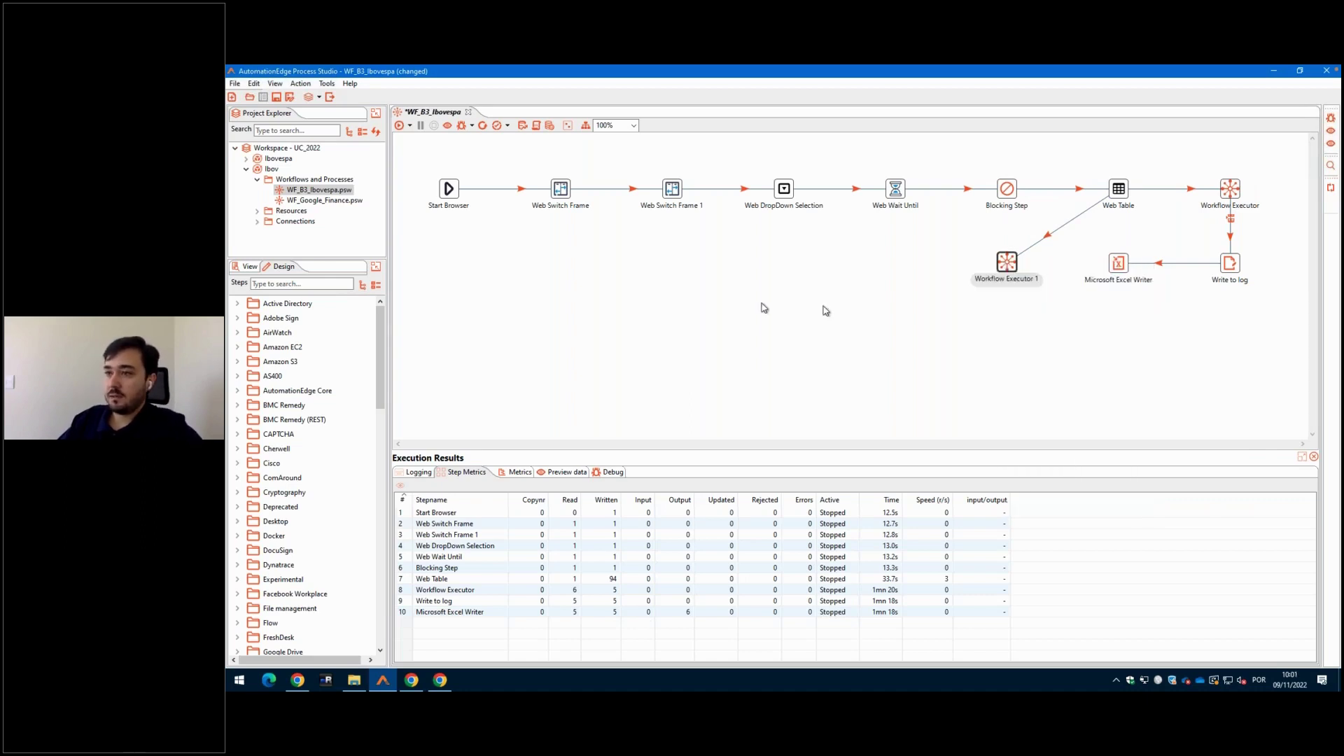
{"action": "left_click", "coordinate": [826, 311]}
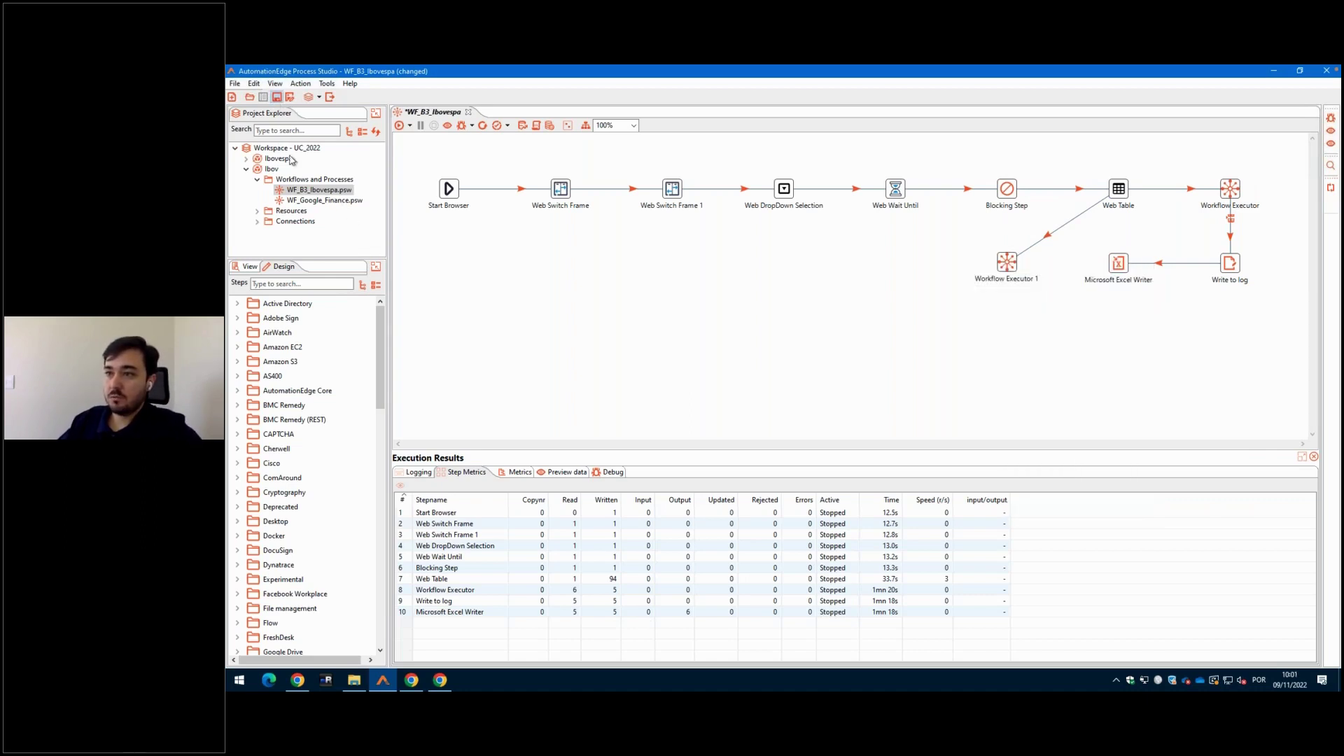
{"action": "key", "text": "ctrl+s"}
- Save a copy of the WF_Google_Finance workflow in the Ibov project as WF_Google_Finance_2 and close it
{"action": "double_click", "coordinate": [319, 201]}
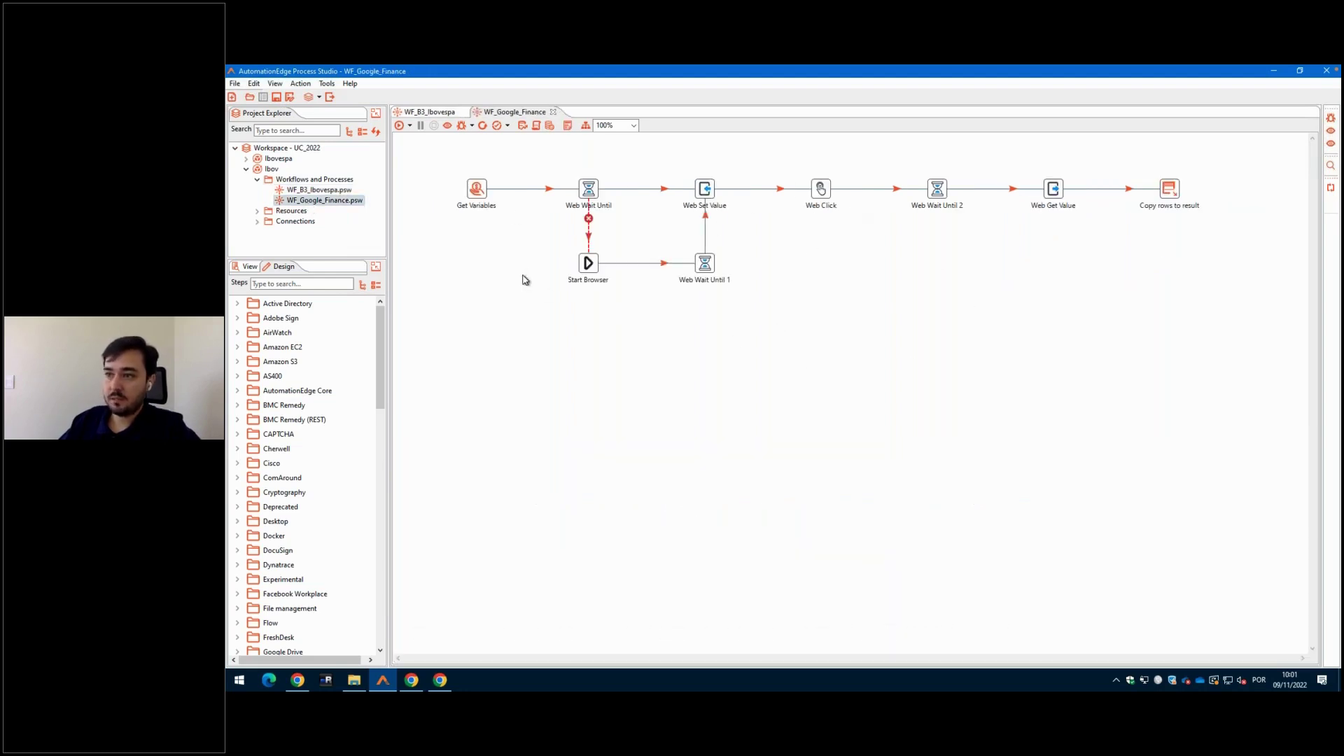
{"action": "left_click", "coordinate": [288, 98]}
{"action": "left_click", "coordinate": [782, 227]}
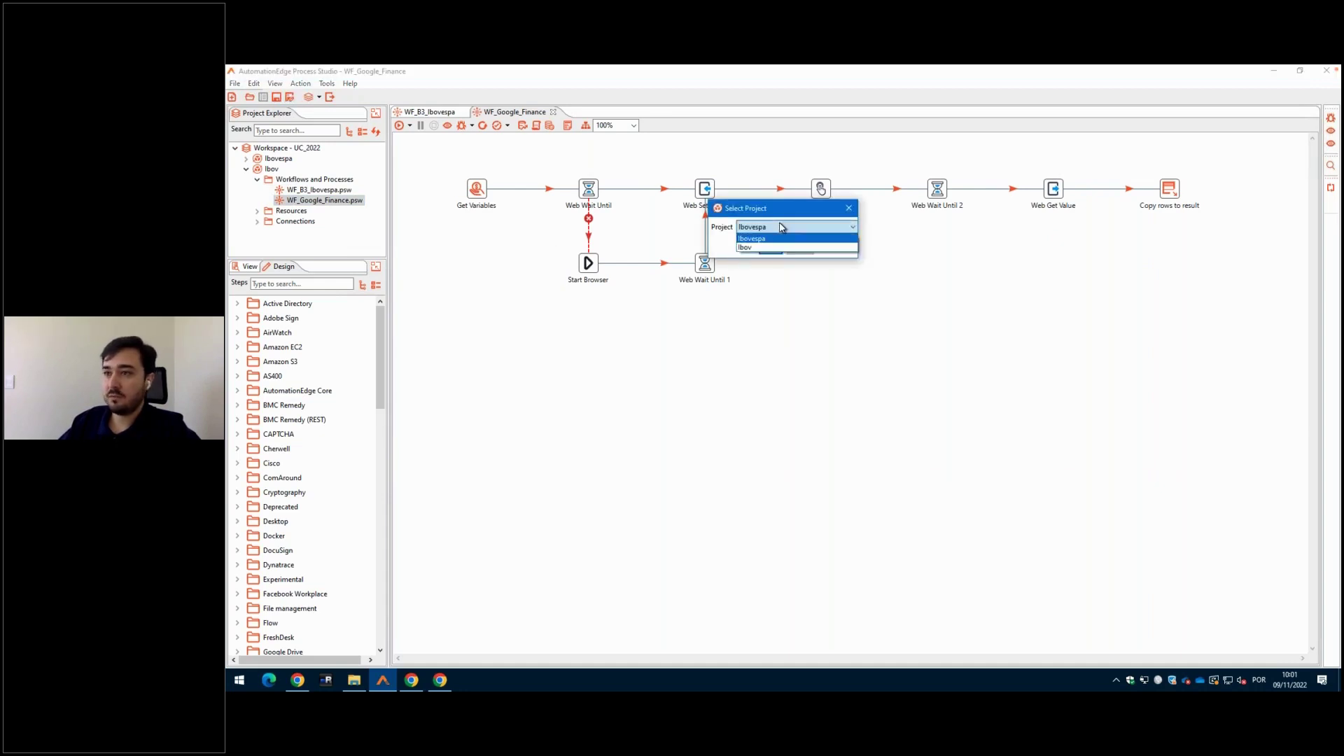
{"action": "left_click", "coordinate": [747, 247]}
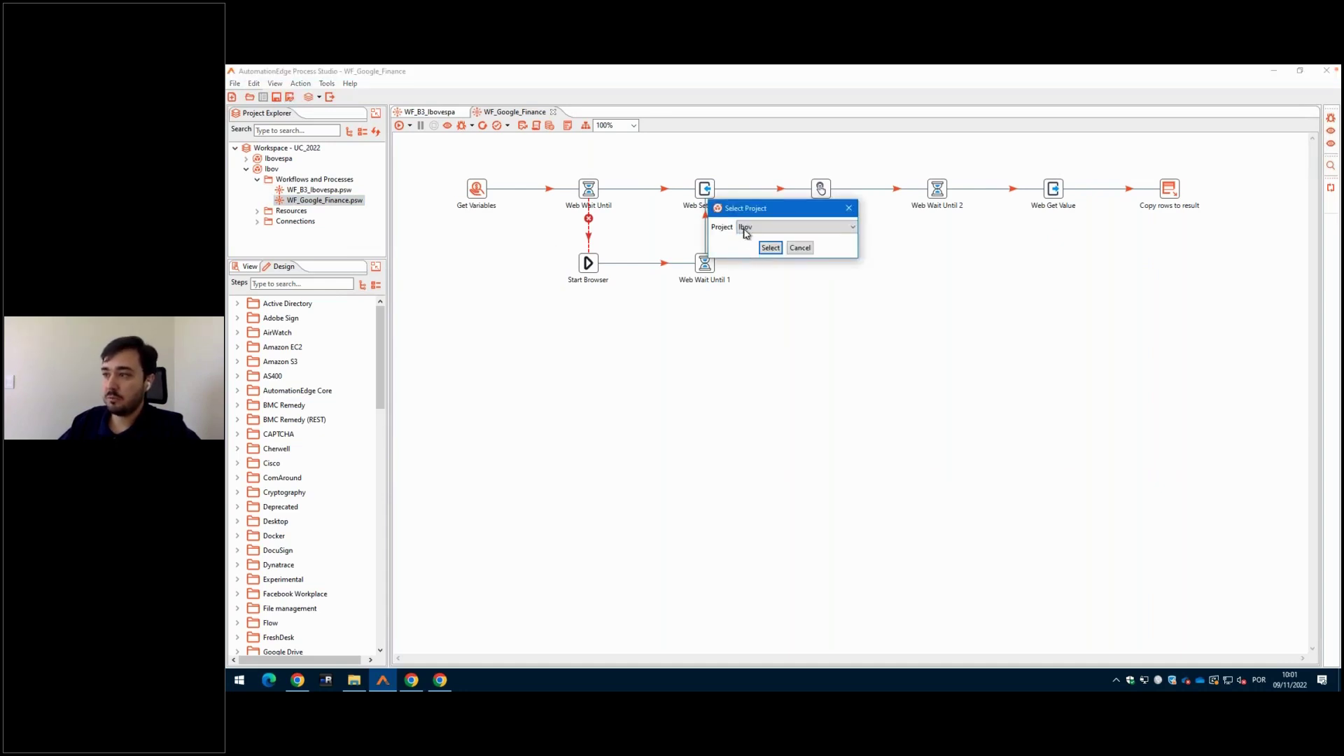
{"action": "left_click", "coordinate": [771, 248]}
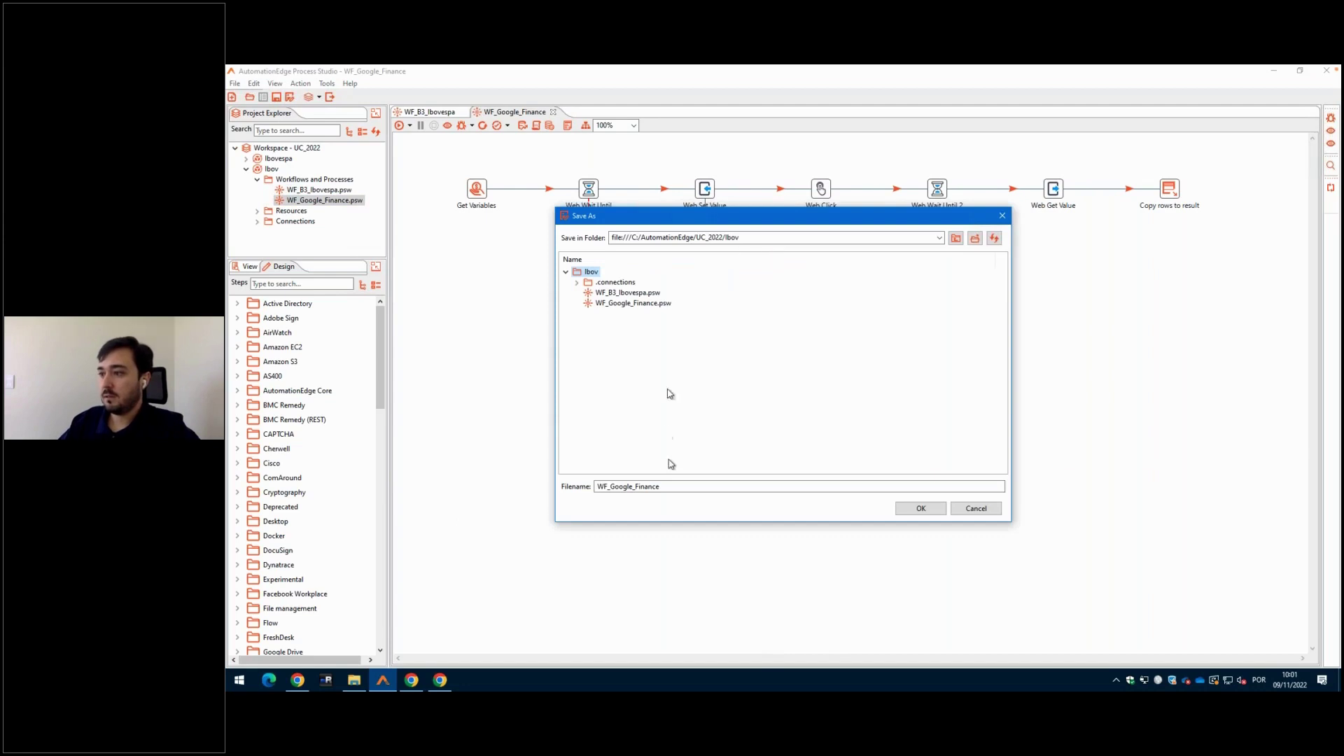
{"action": "left_click", "coordinate": [670, 486]}
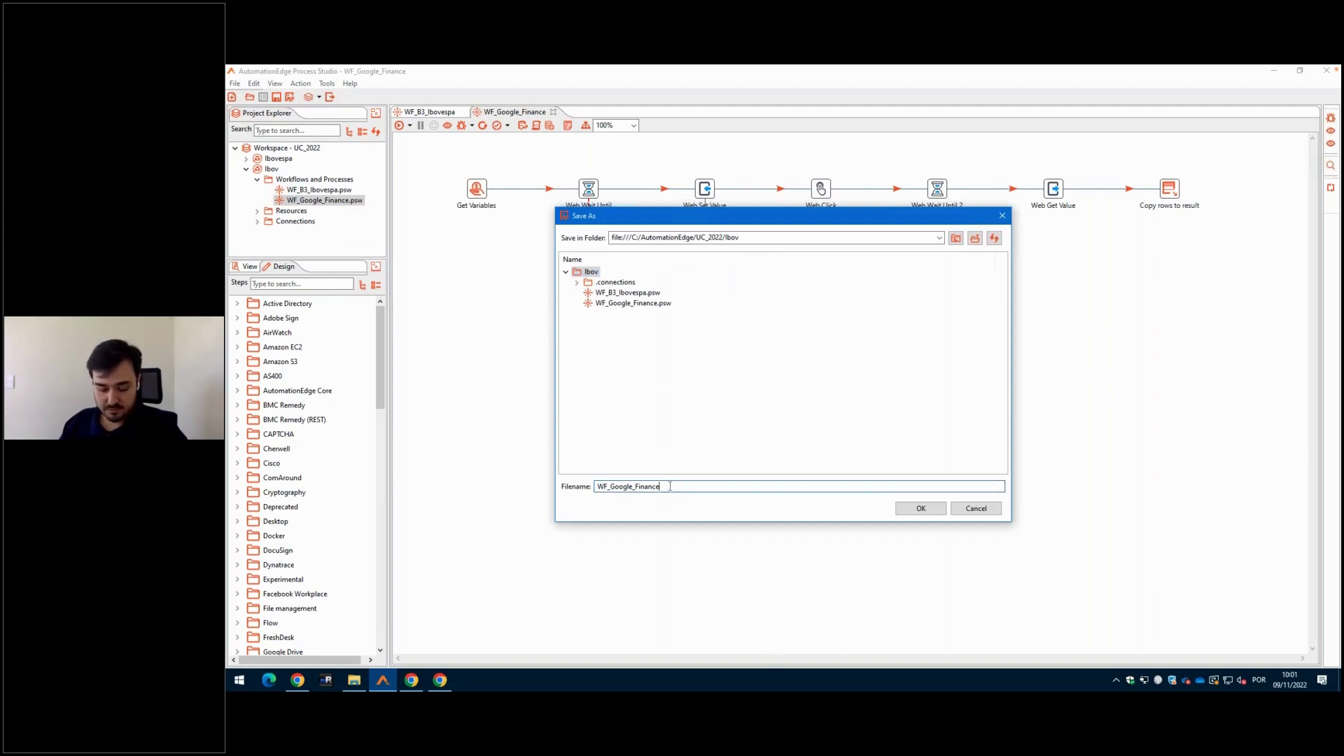
{"action": "type", "text": "_2"}
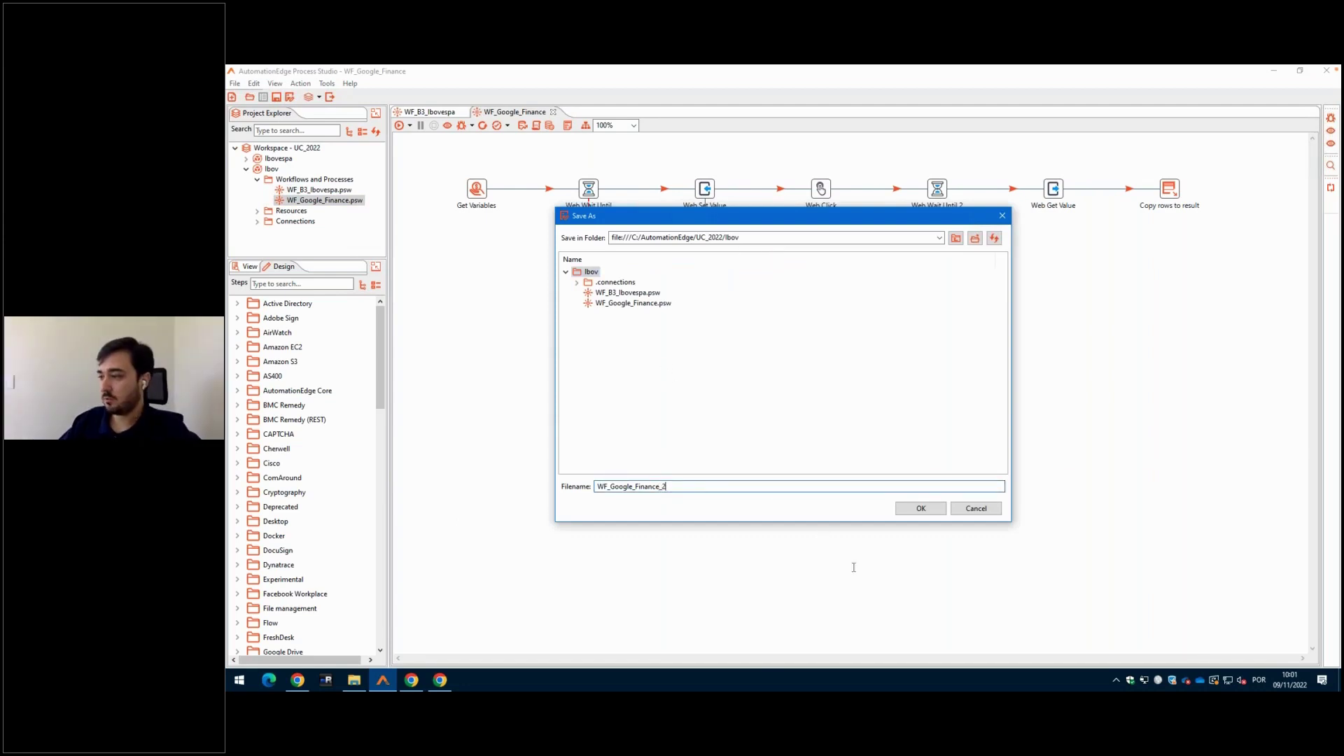
{"action": "left_click", "coordinate": [920, 509]}
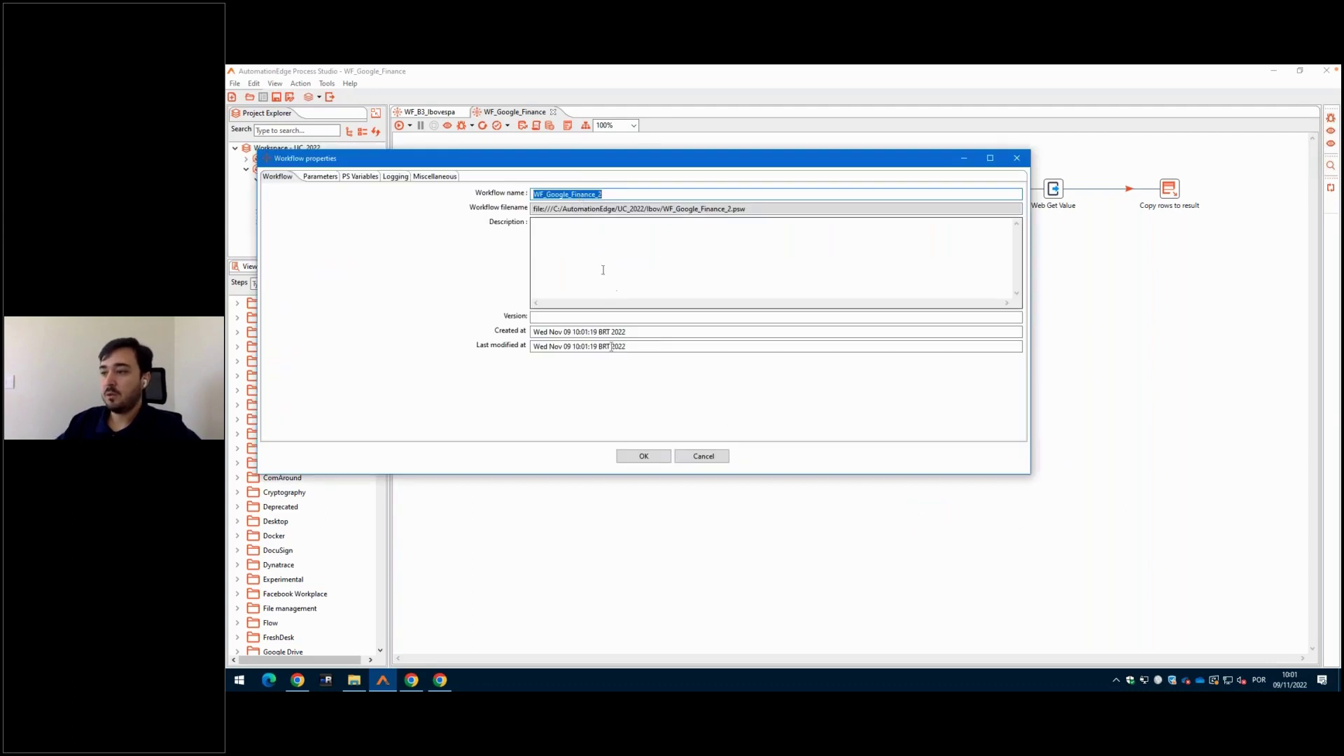
{"action": "left_click", "coordinate": [643, 456]}
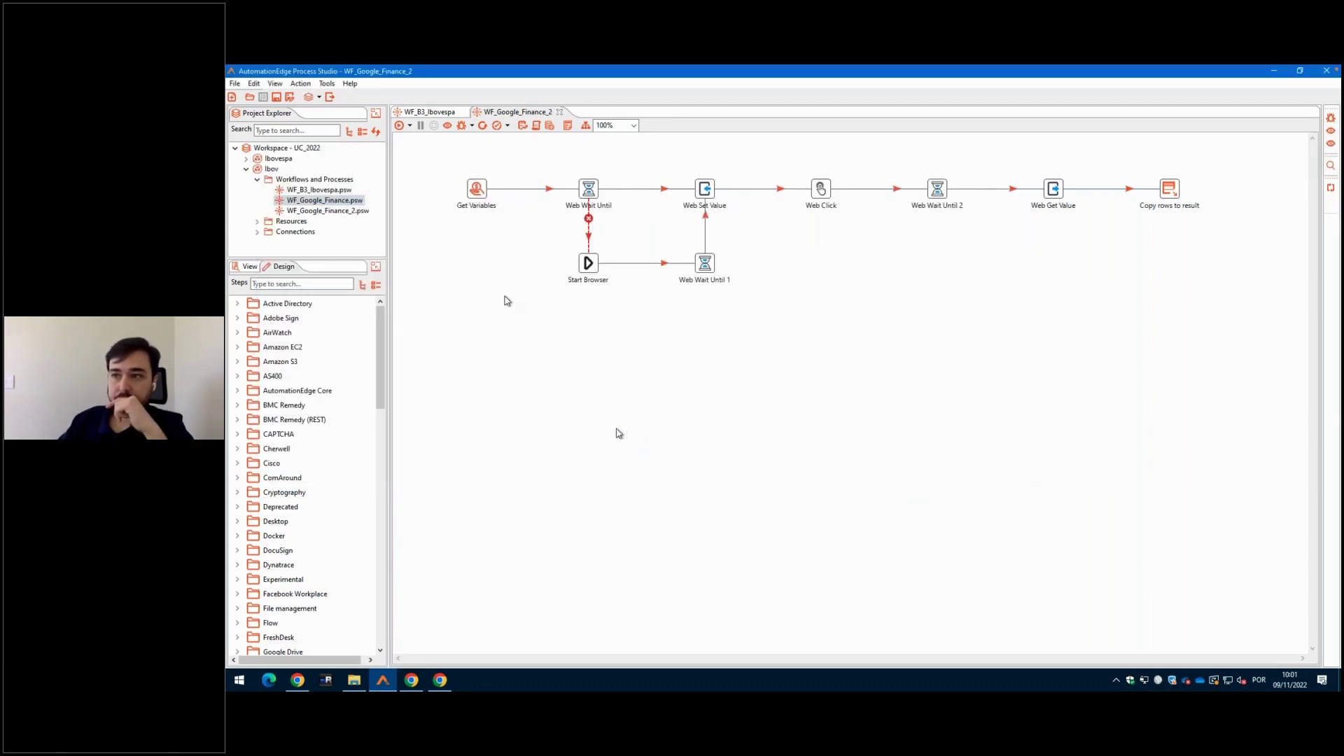
{"action": "left_click", "coordinate": [346, 214]}
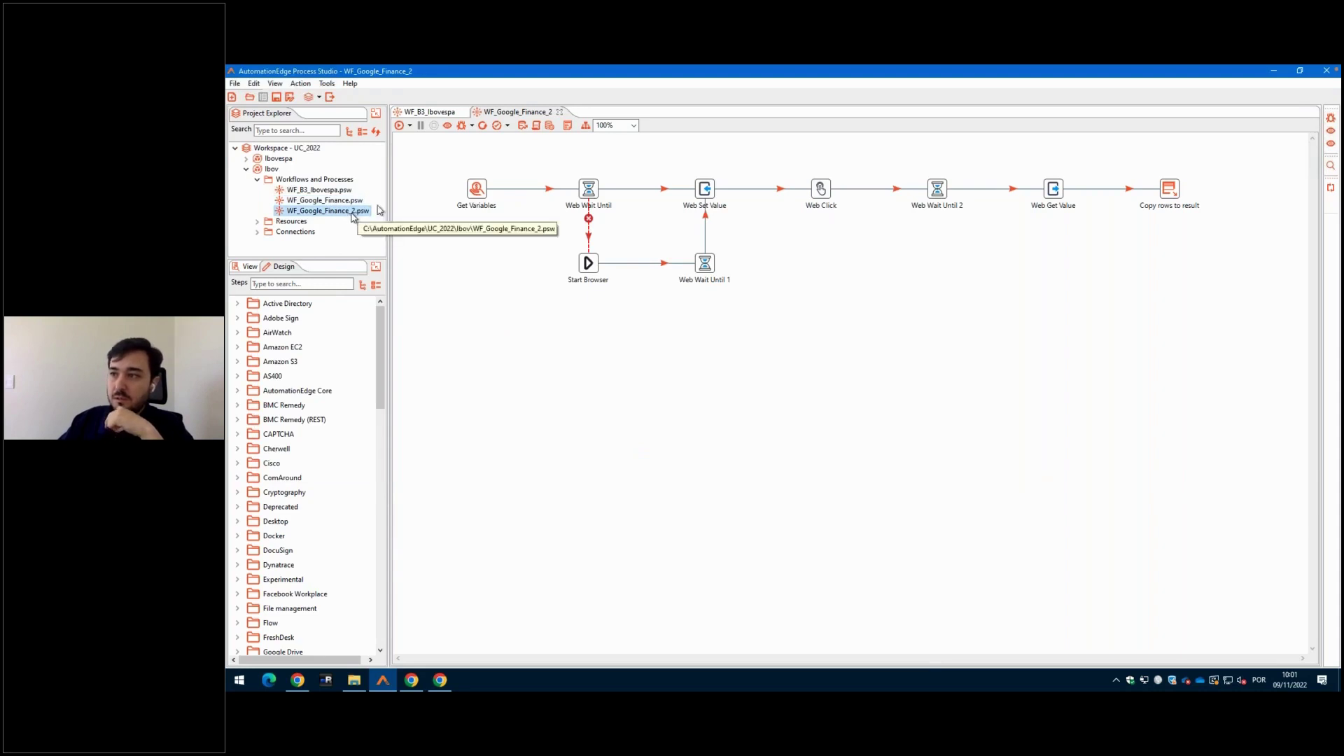
{"action": "key", "text": "ctrl+w"}
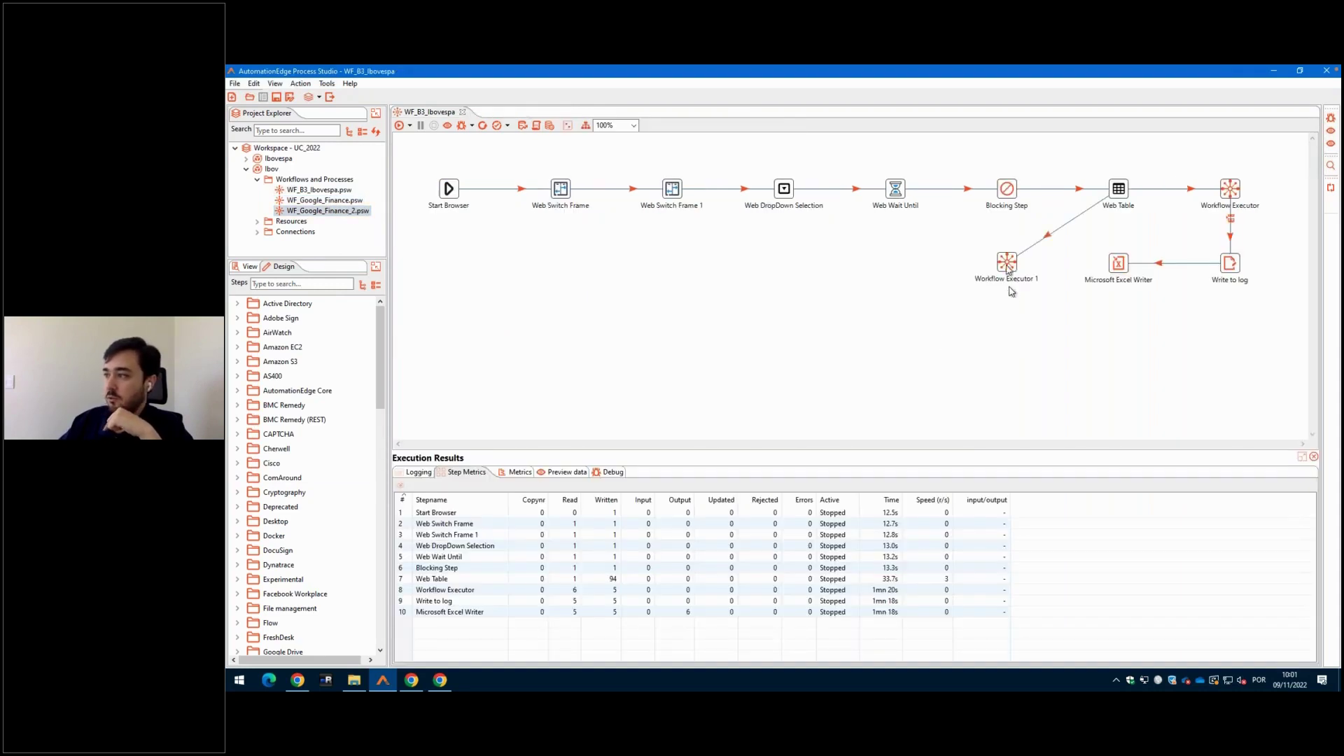
- Point the Workflow Executor 1 step to the WF_Google_Finance_2.psw workflow file and save WF_B3_Ibovespa
{"action": "left_click", "coordinate": [1007, 263]}
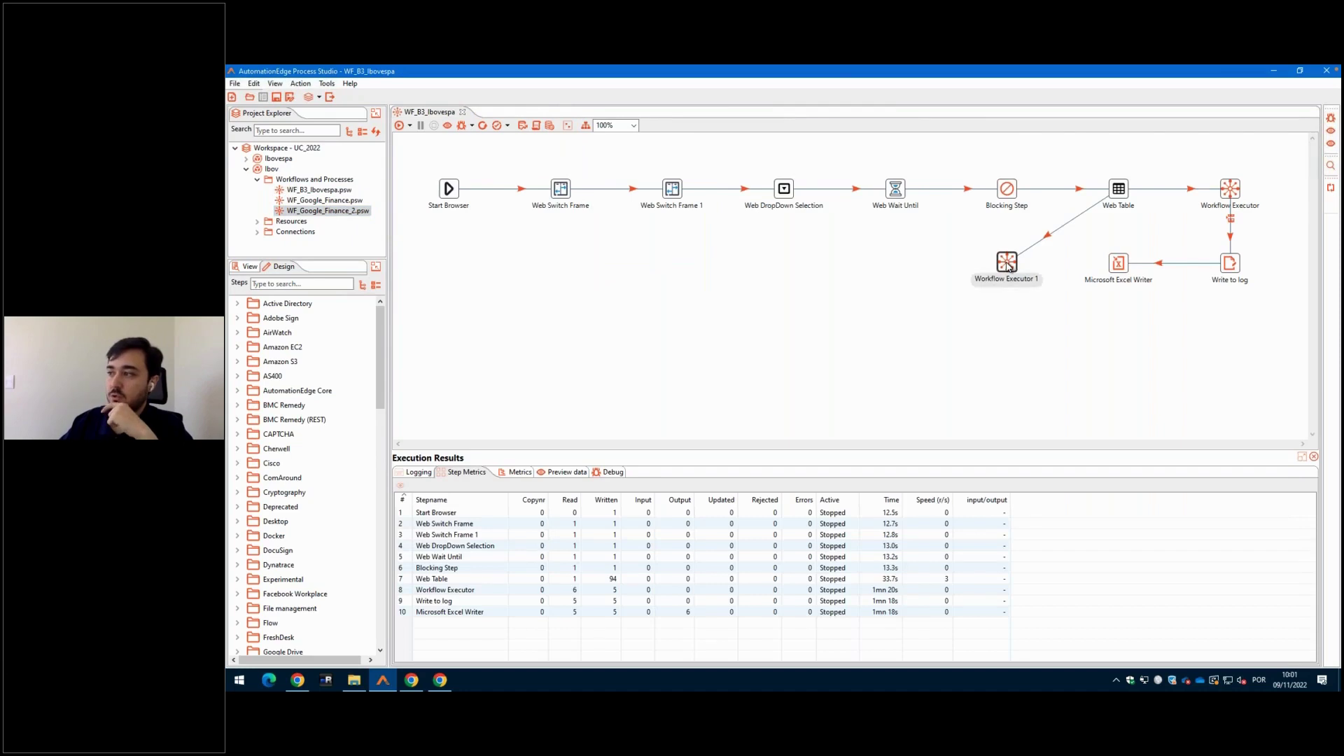
{"action": "double_click", "coordinate": [1007, 263]}
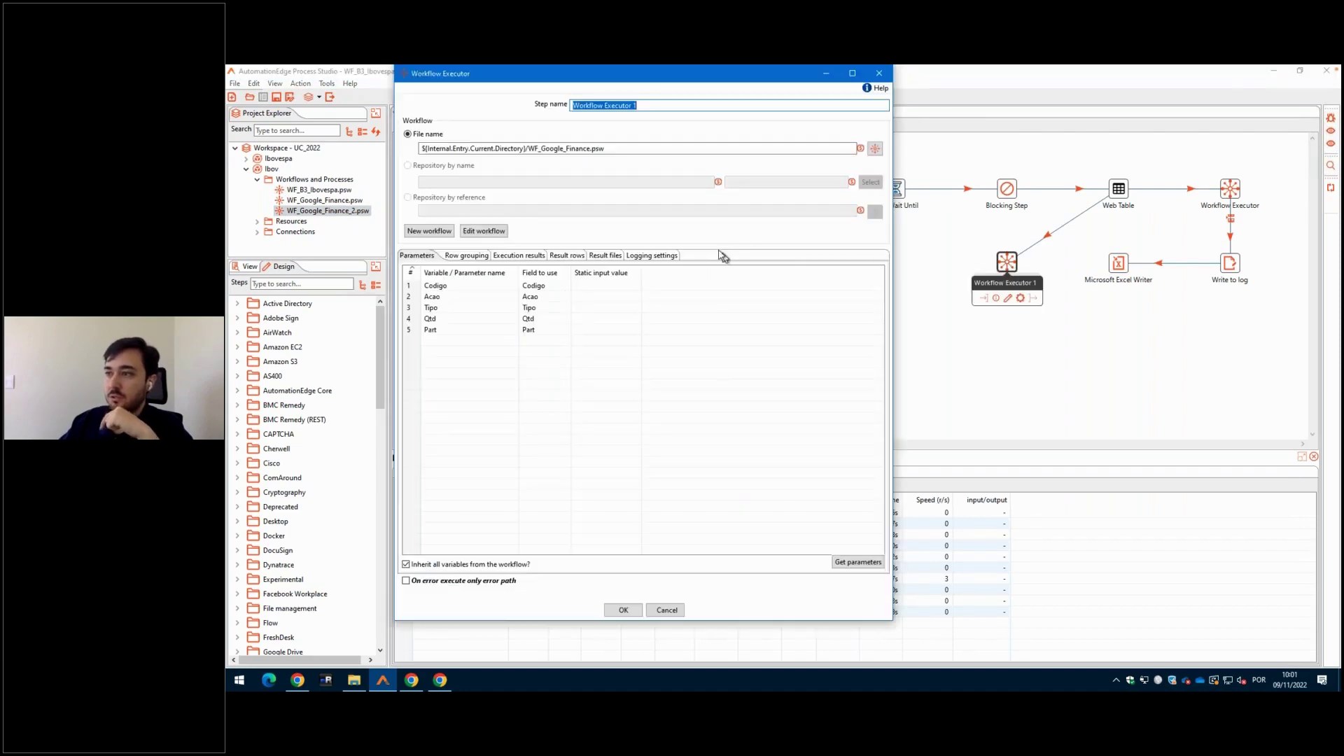
{"action": "left_click", "coordinate": [875, 149]}
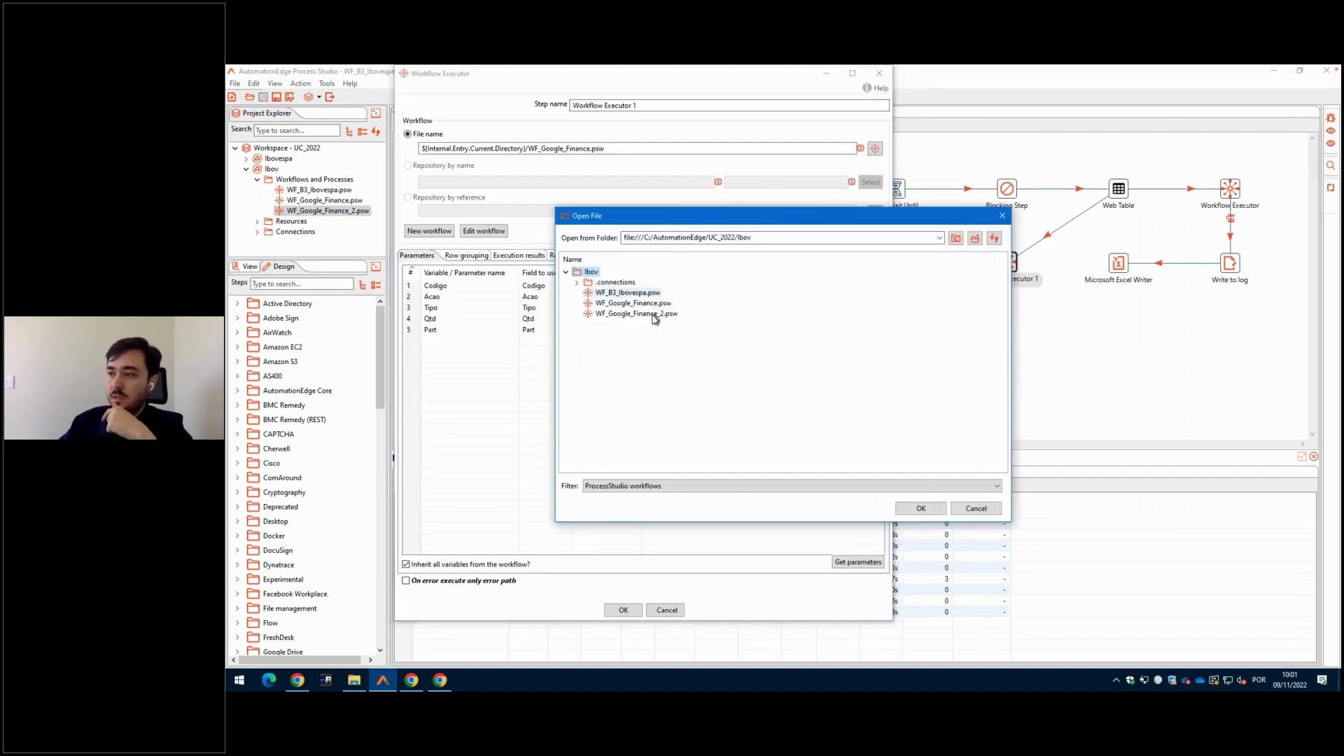
{"action": "left_click", "coordinate": [655, 315]}
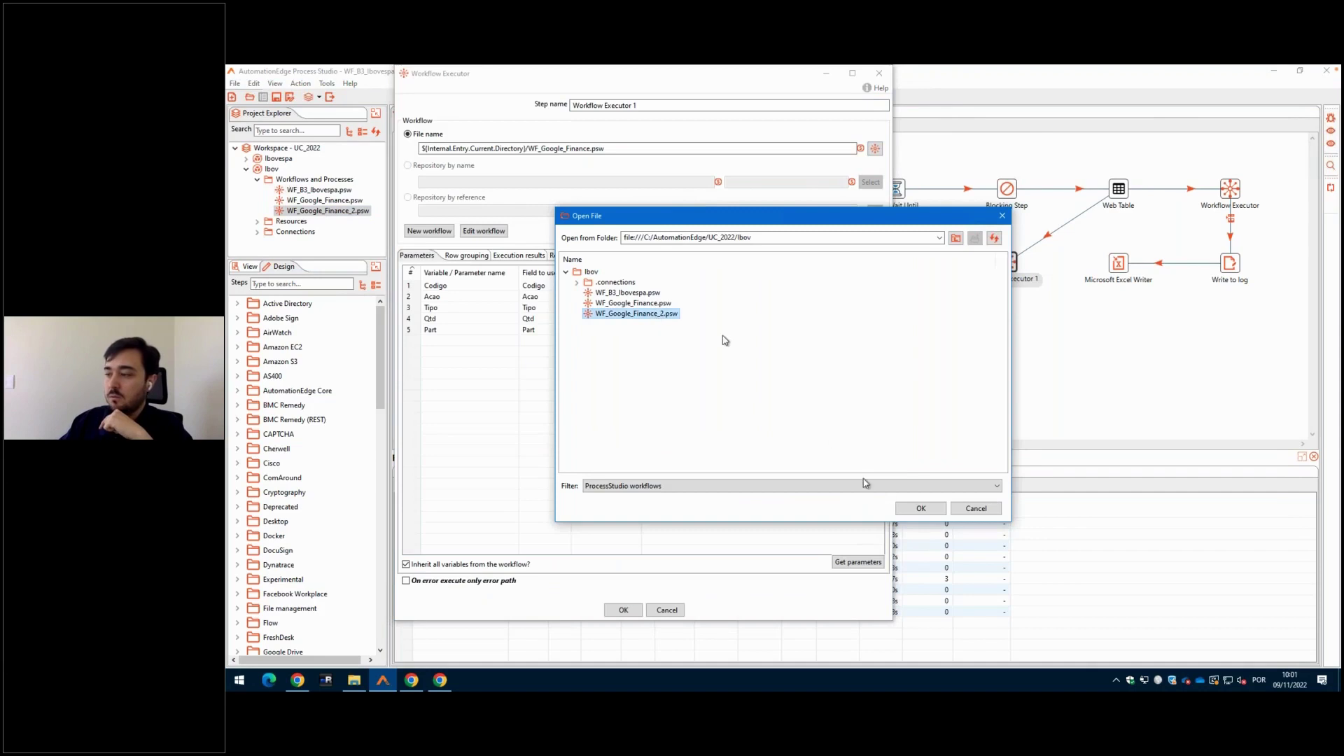
{"action": "left_click", "coordinate": [920, 508]}
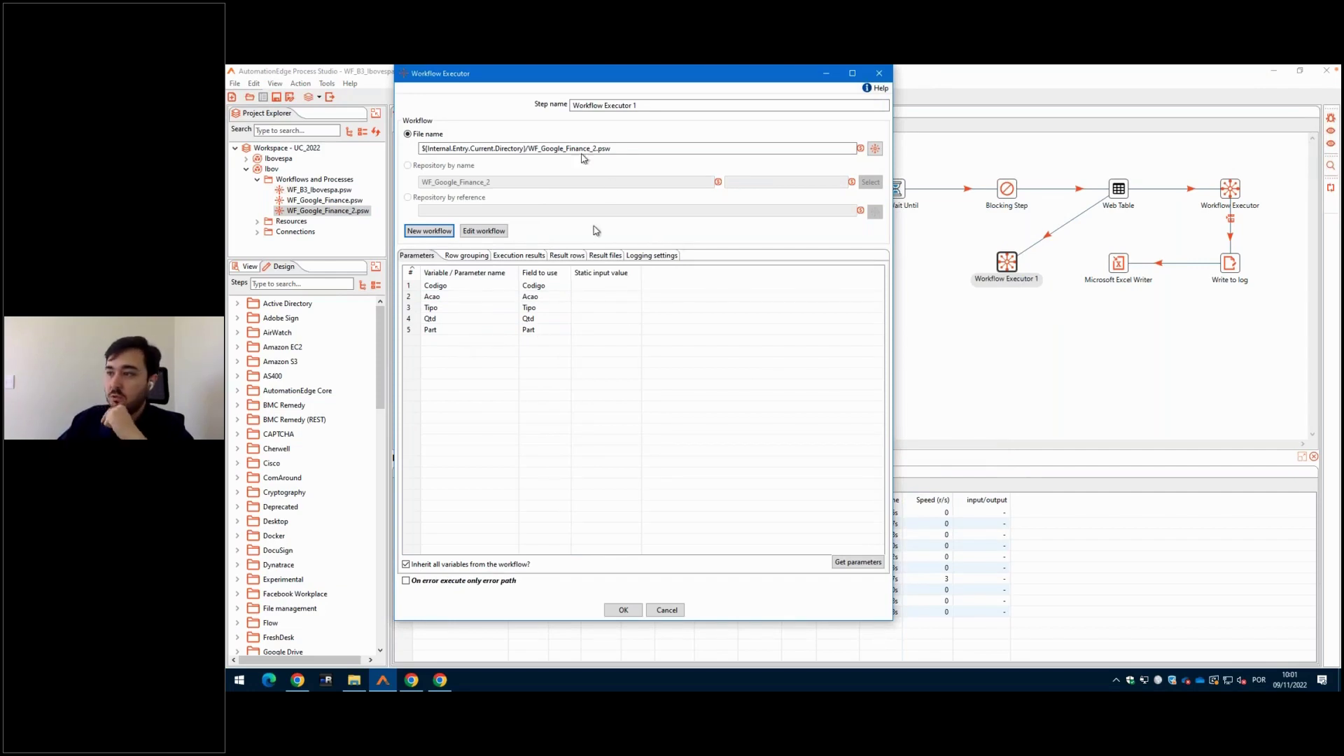
{"action": "left_click", "coordinate": [630, 611]}
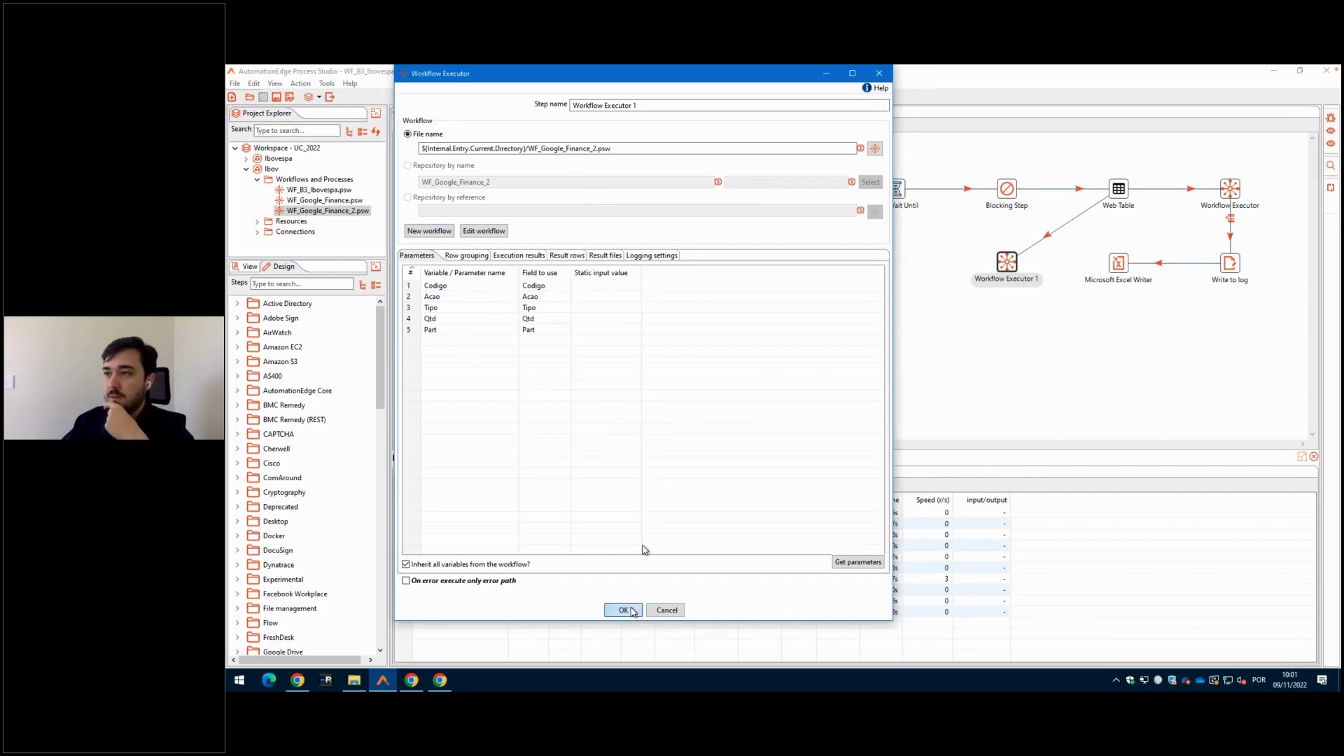
{"action": "left_click", "coordinate": [277, 96]}
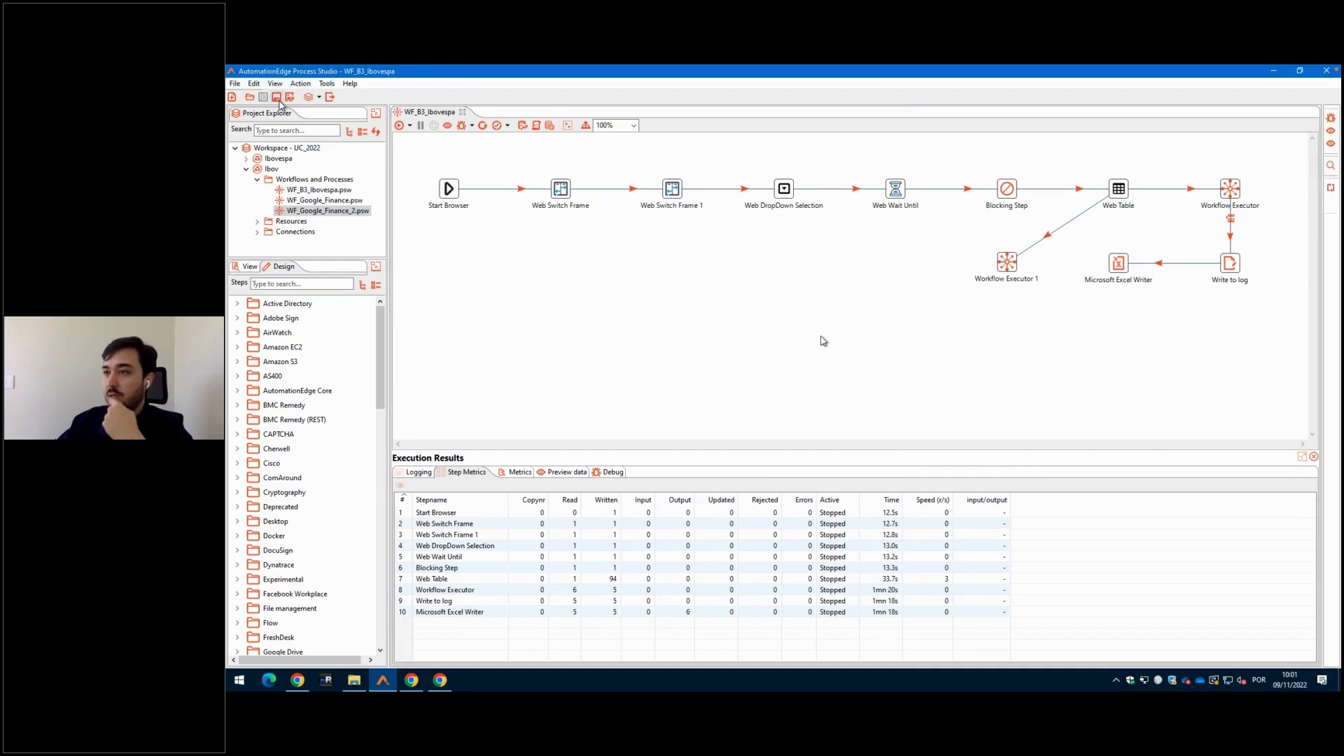
- Open the workflow referenced by the Workflow Executor 1 step
{"action": "right_click", "coordinate": [1004, 272]}
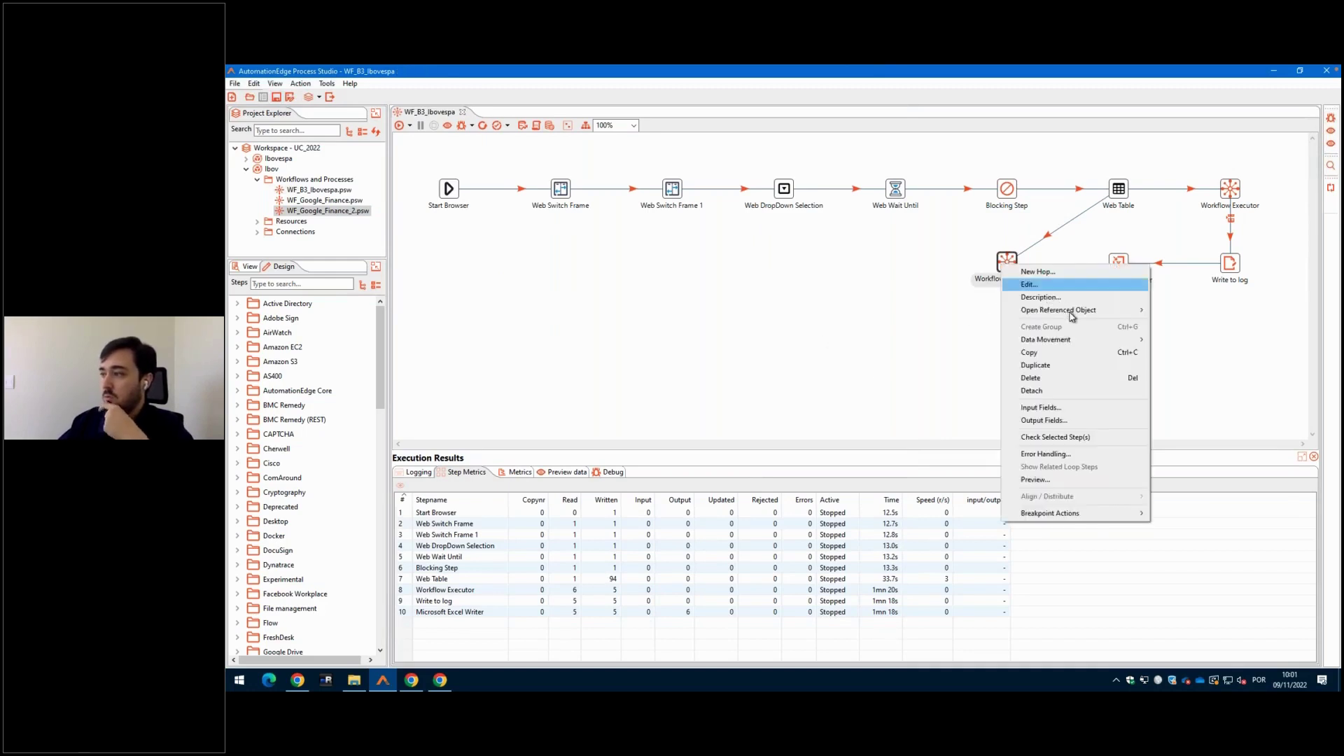
{"action": "mouse_move", "coordinate": [1074, 310]}
{"action": "left_click", "coordinate": [1160, 312]}
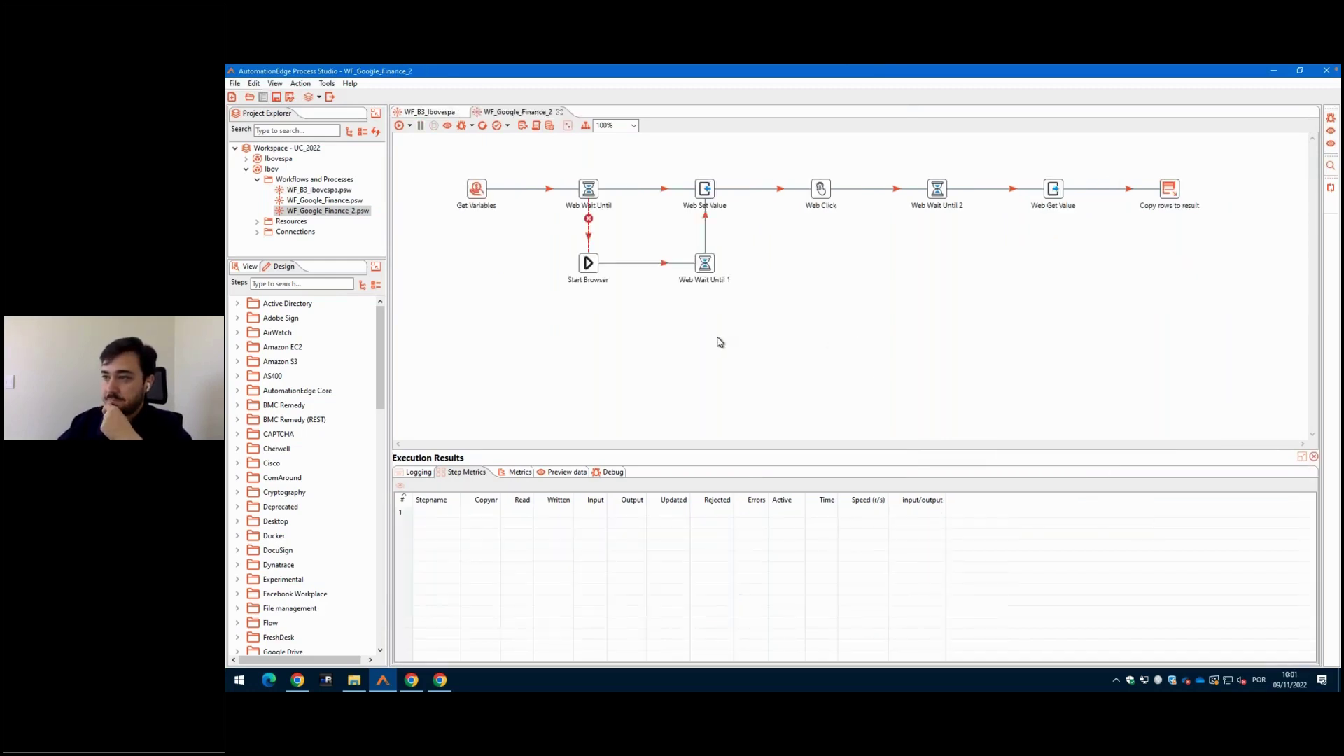
- Compare the web browser name set in the Start Browser steps of WF_Google_Finance_2 and WF_Google_Finance
{"action": "left_click", "coordinate": [589, 264]}
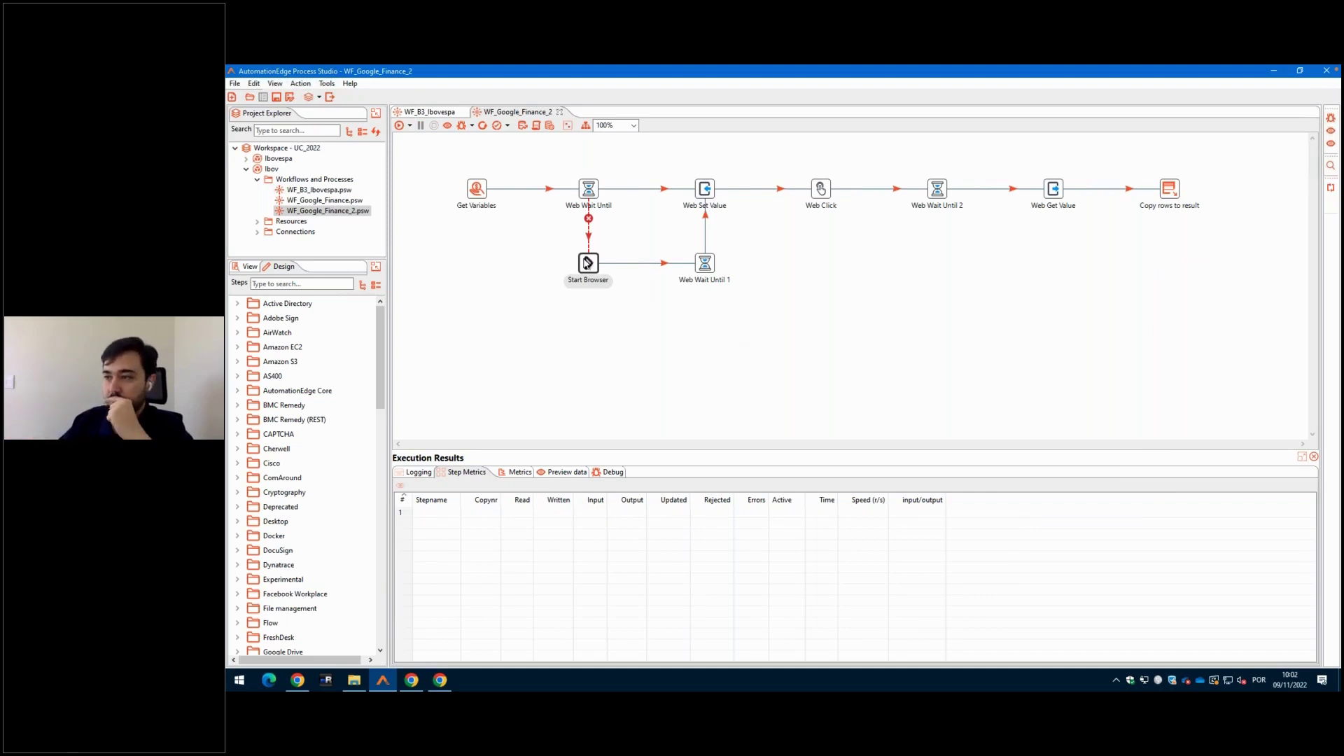
{"action": "double_click", "coordinate": [588, 263]}
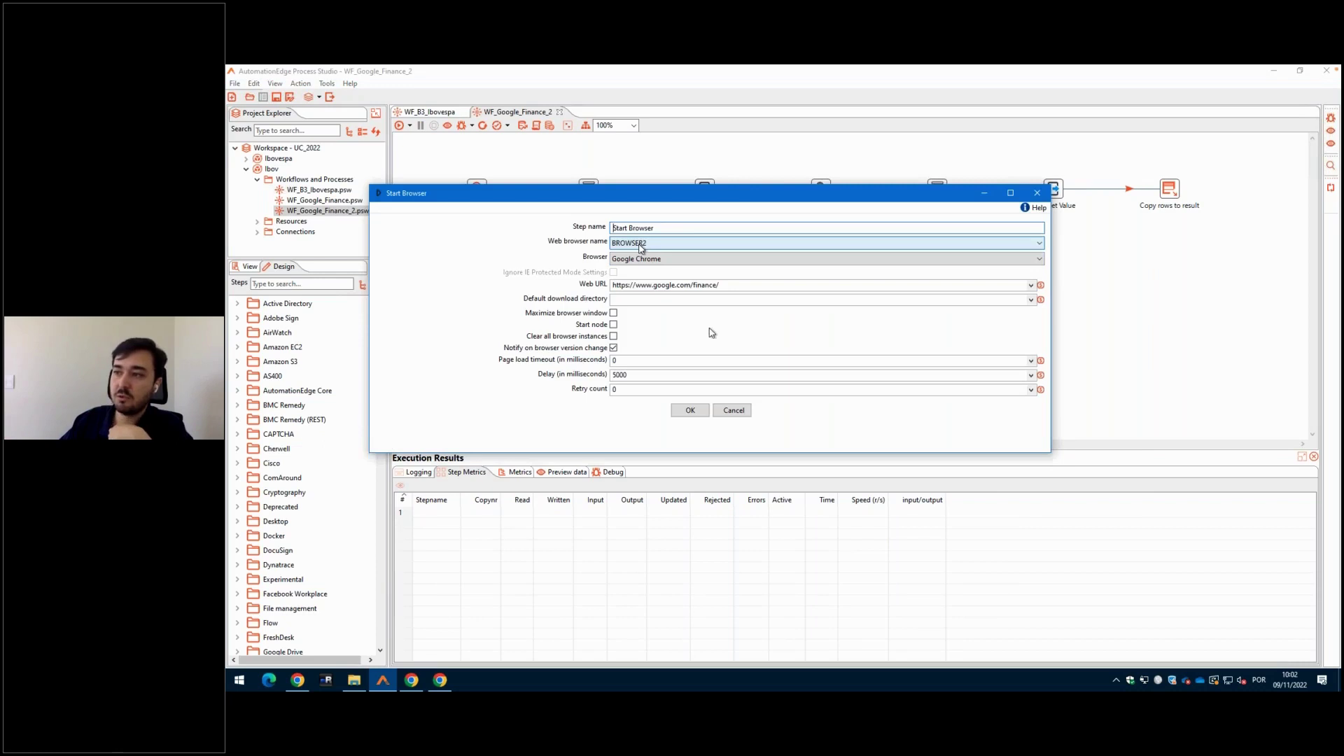
{"action": "left_click", "coordinate": [739, 411]}
{"action": "left_click", "coordinate": [337, 203]}
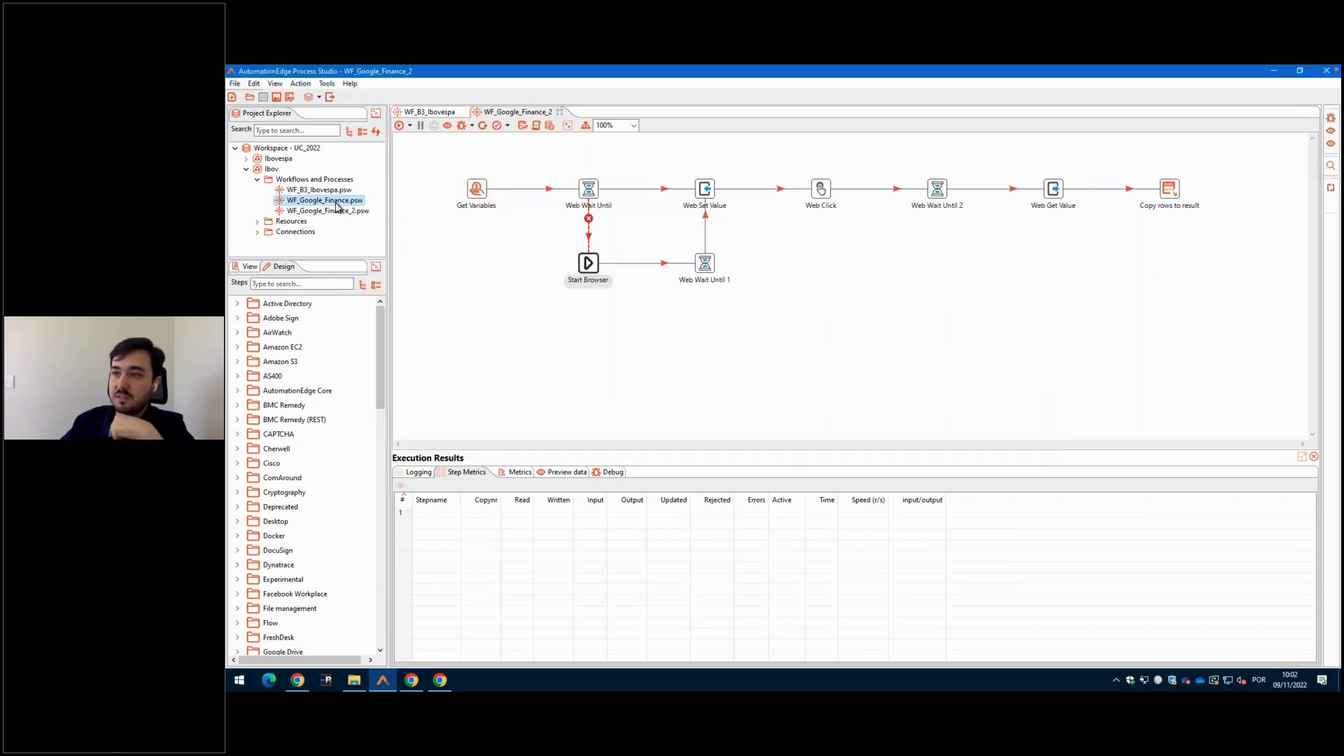
{"action": "double_click", "coordinate": [336, 203]}
{"action": "left_click", "coordinate": [589, 264]}
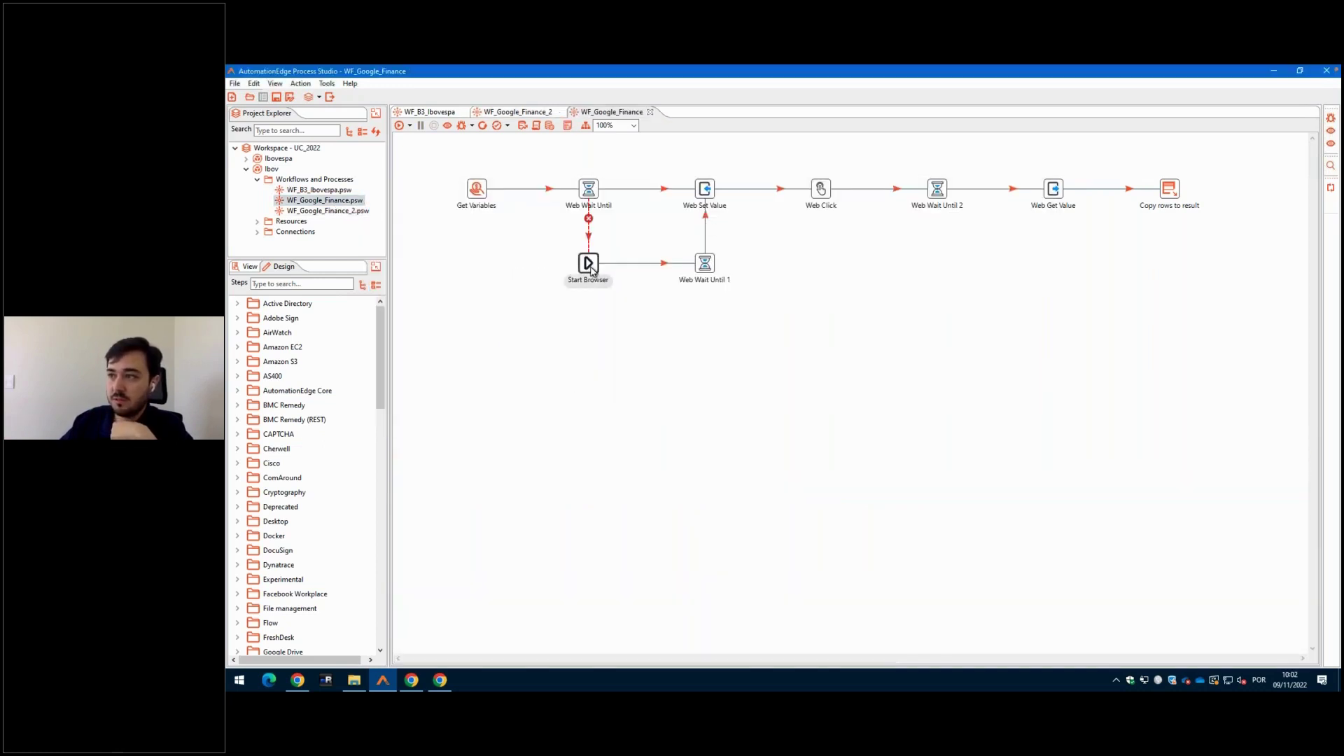
{"action": "double_click", "coordinate": [591, 269]}
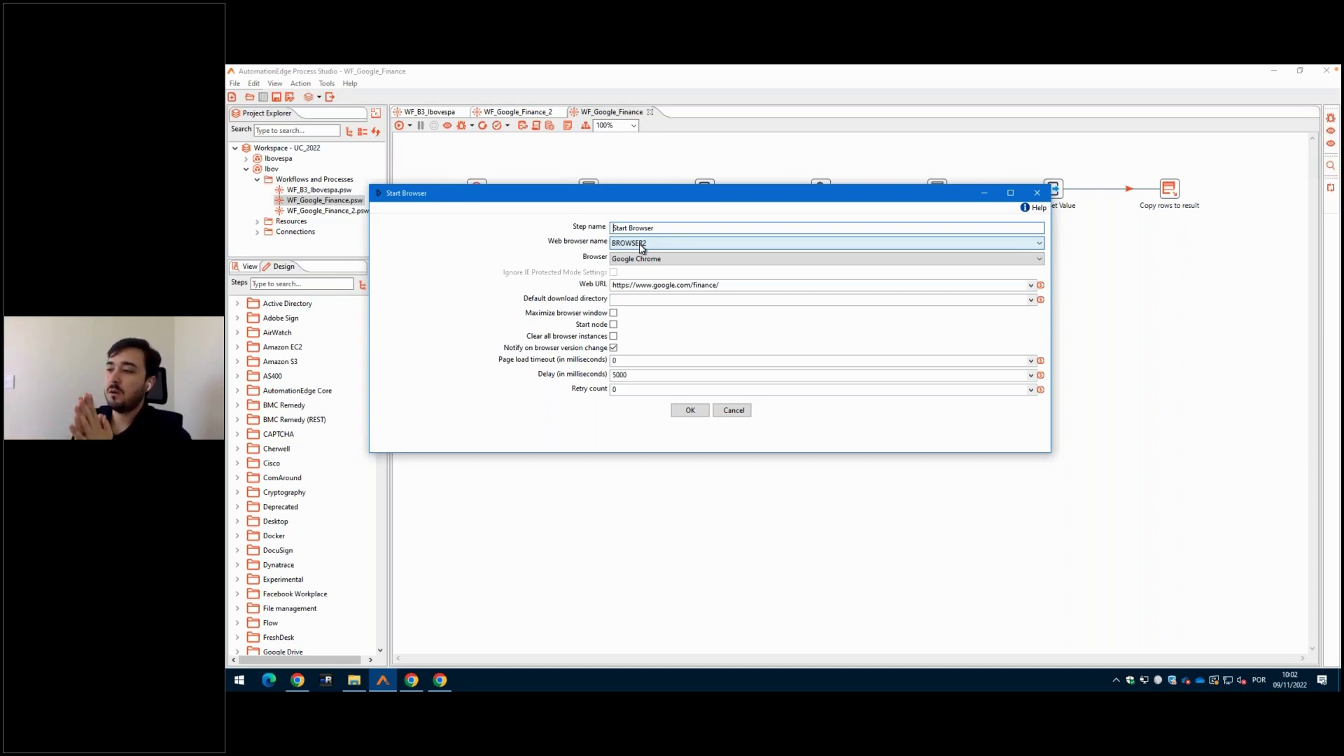
{"action": "left_click", "coordinate": [731, 411]}
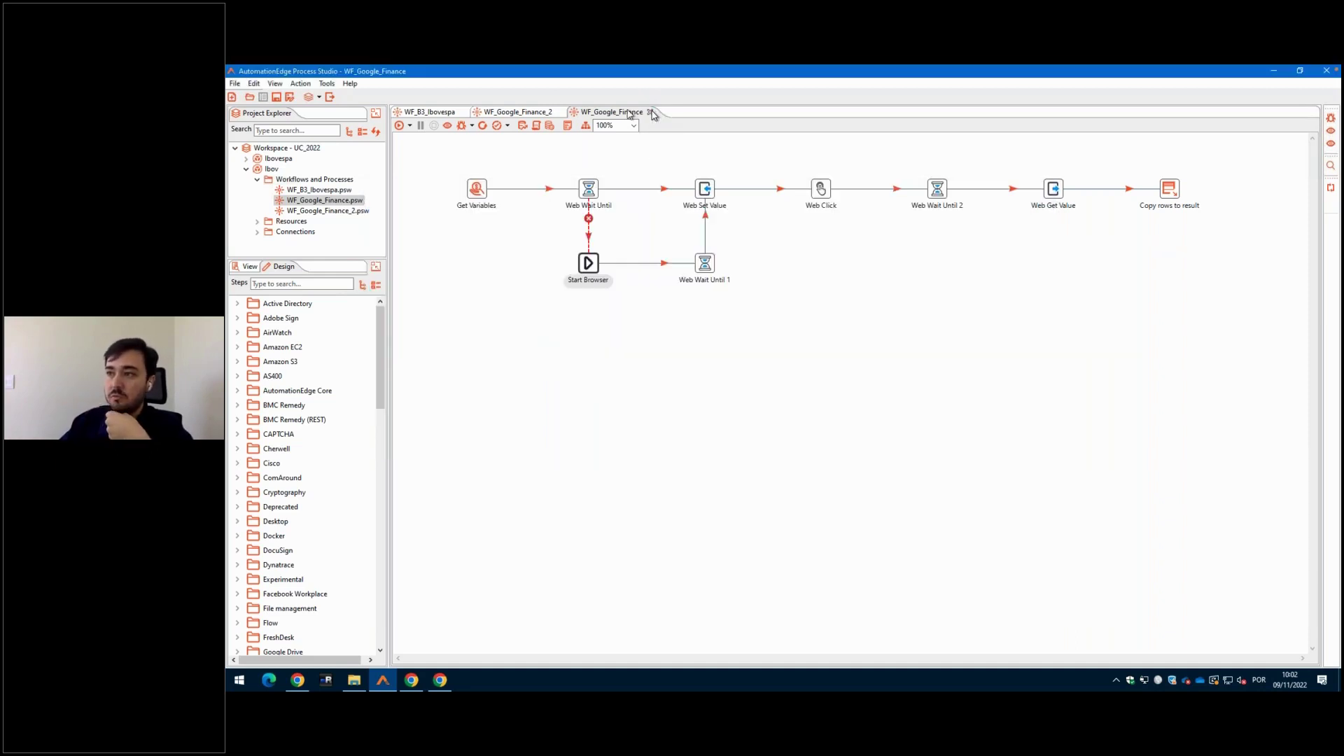
{"action": "left_click", "coordinate": [650, 112]}
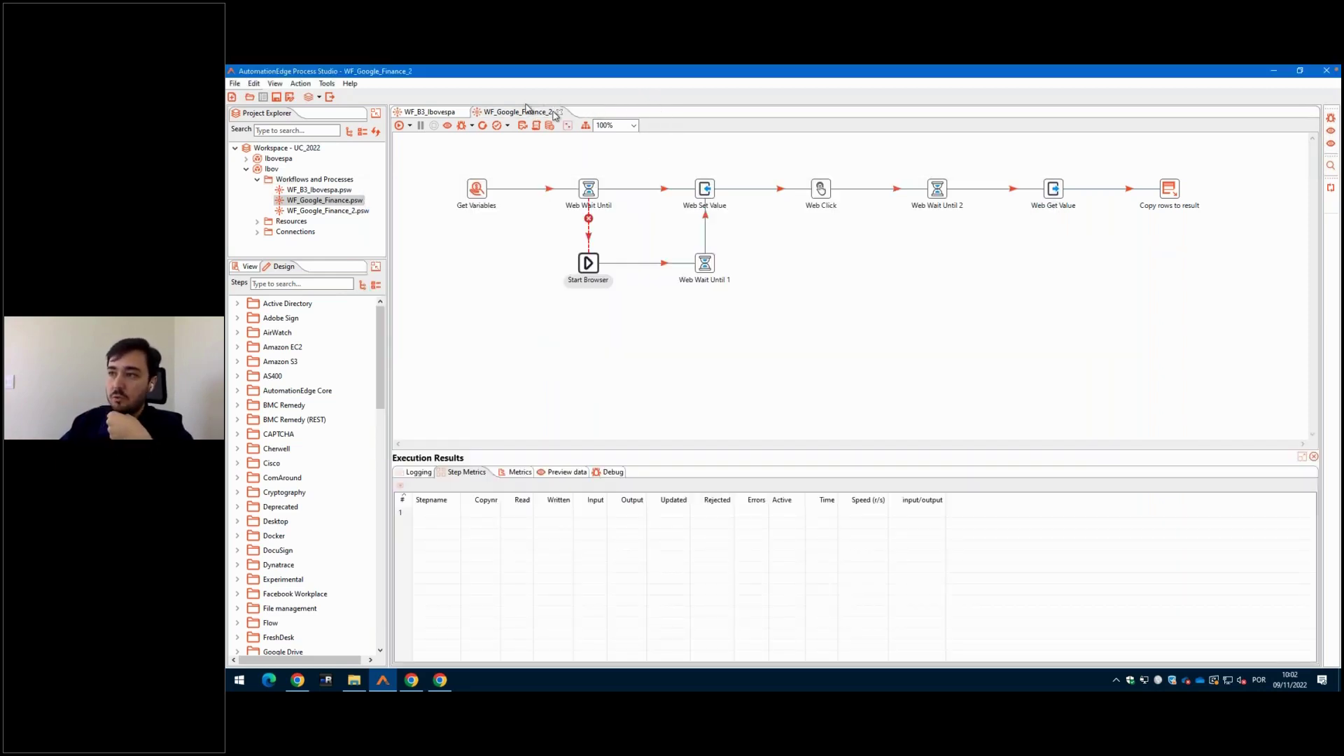
- Set the Start Browser step's web browser name to BROWSER3 in WF_Google_Finance_2
{"action": "double_click", "coordinate": [588, 264]}
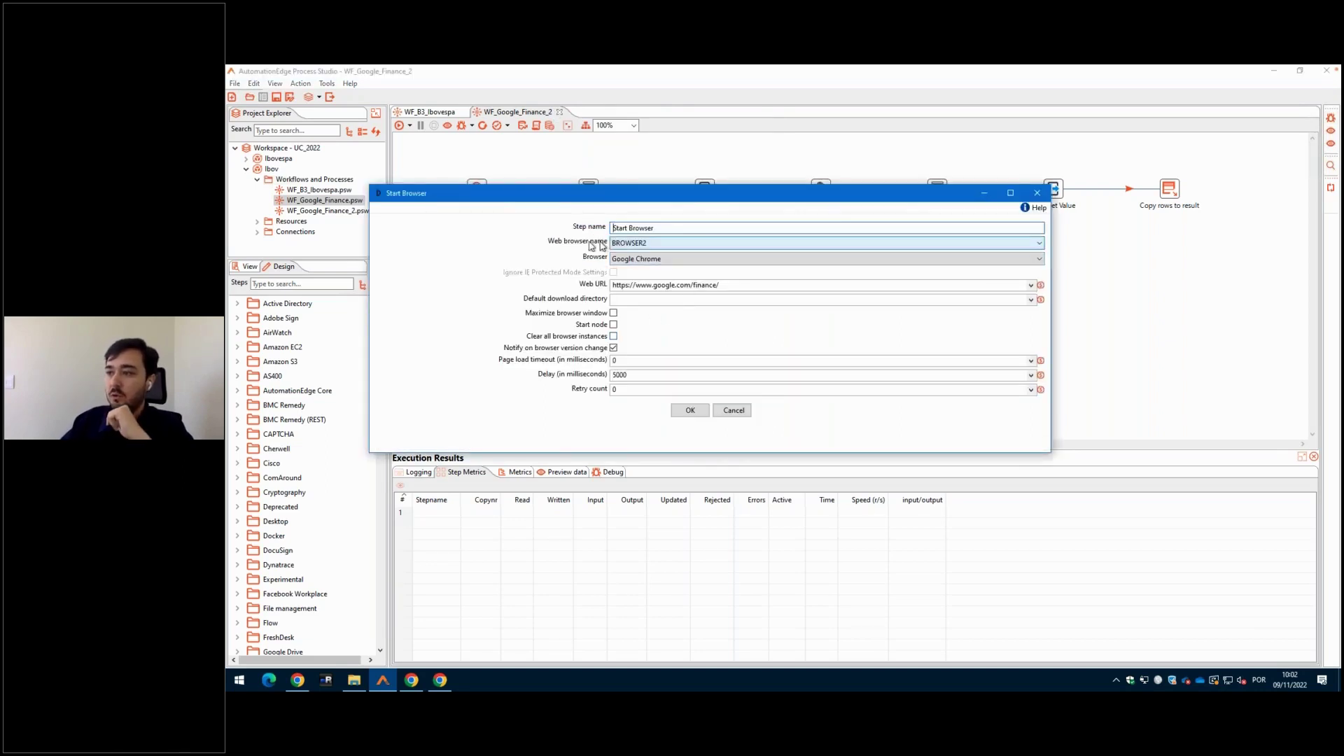
{"action": "left_click", "coordinate": [649, 245]}
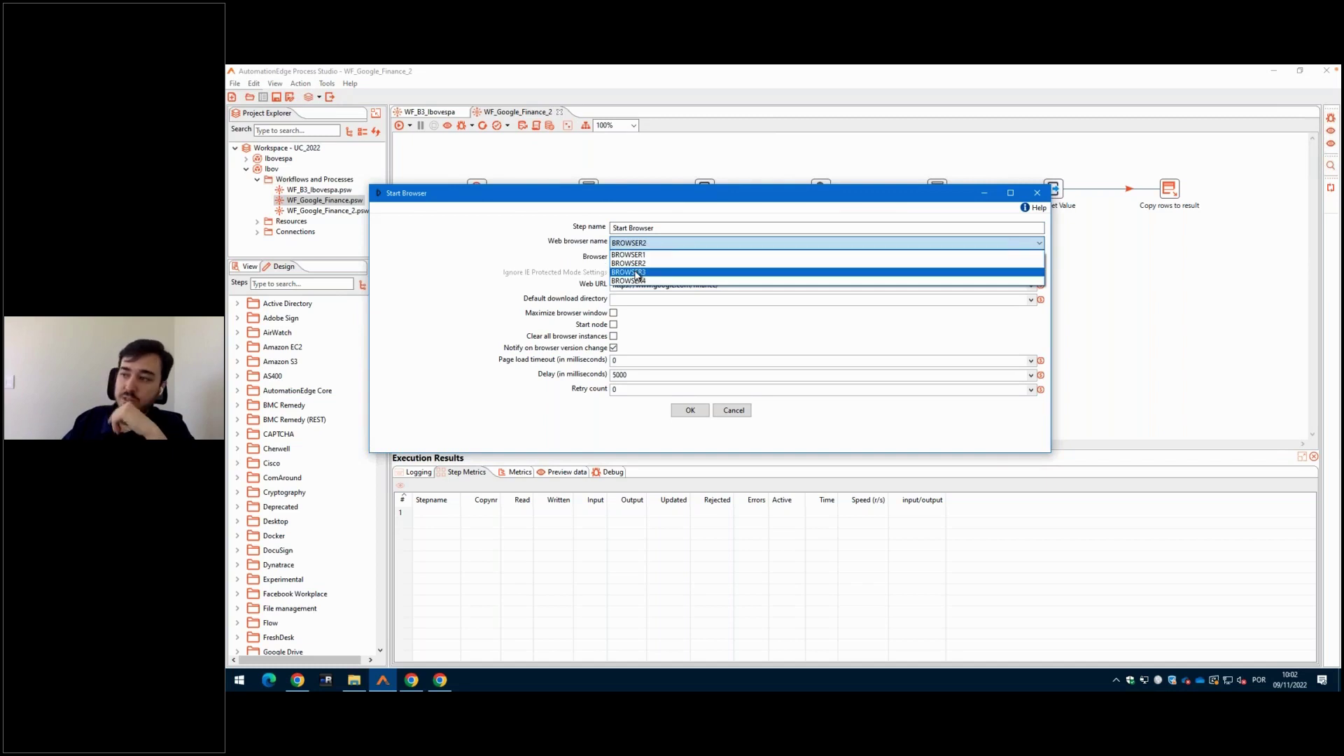
{"action": "left_click", "coordinate": [638, 273]}
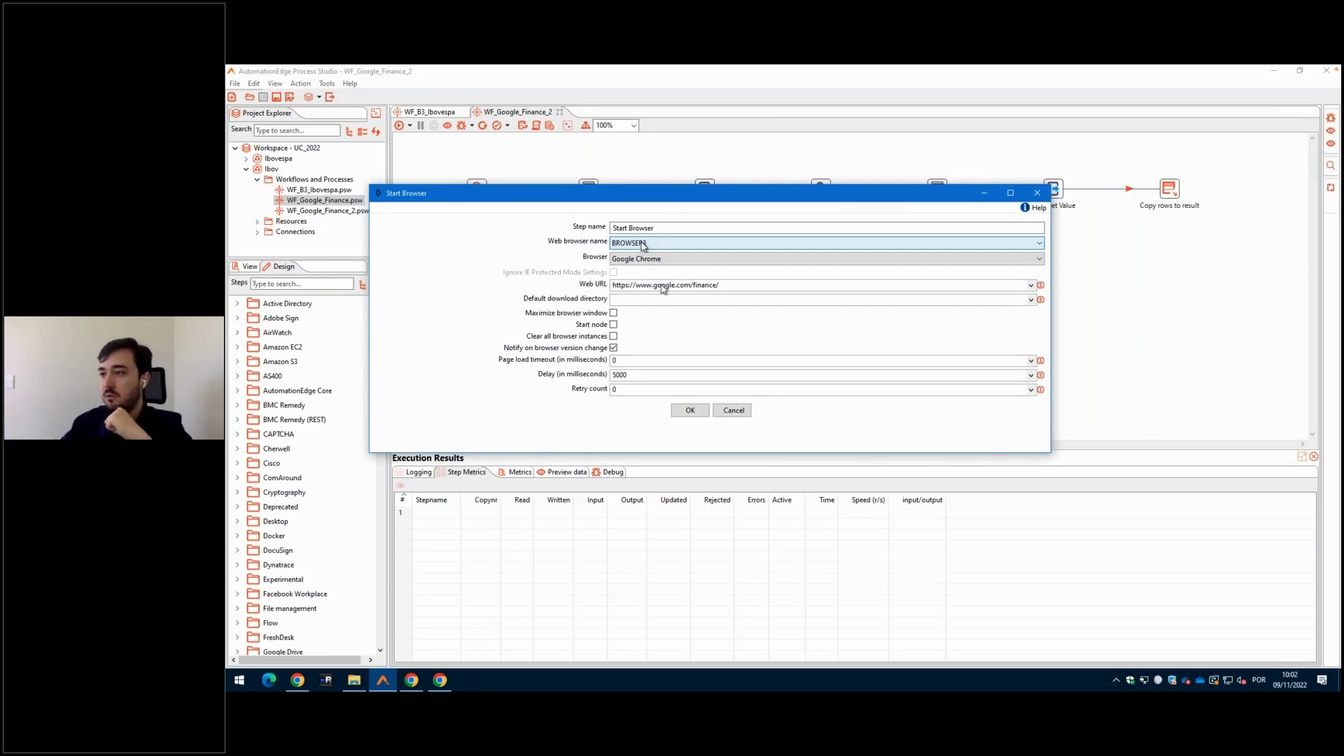
{"action": "left_click", "coordinate": [690, 410]}
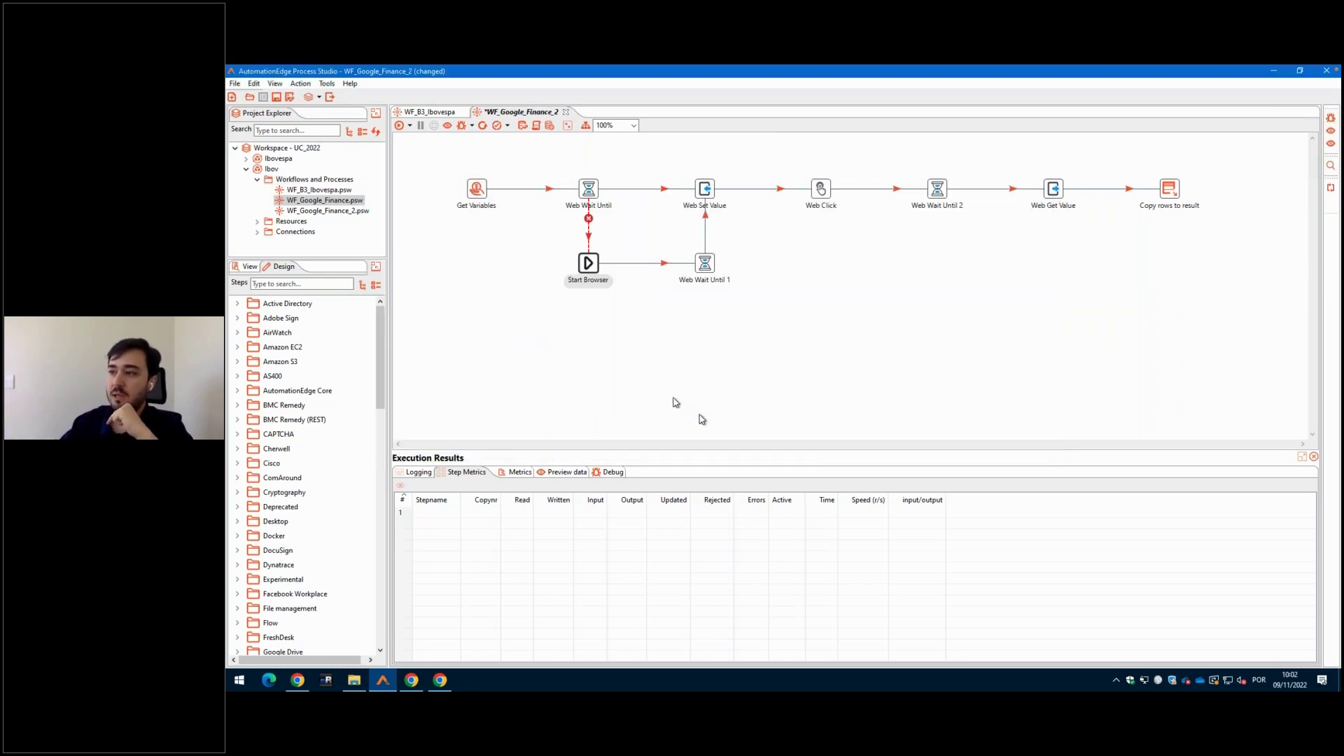
- Assign BROWSER3 as the web browser name in the Web Wait Until and Web Wait Until 1 steps
{"action": "double_click", "coordinate": [589, 189]}
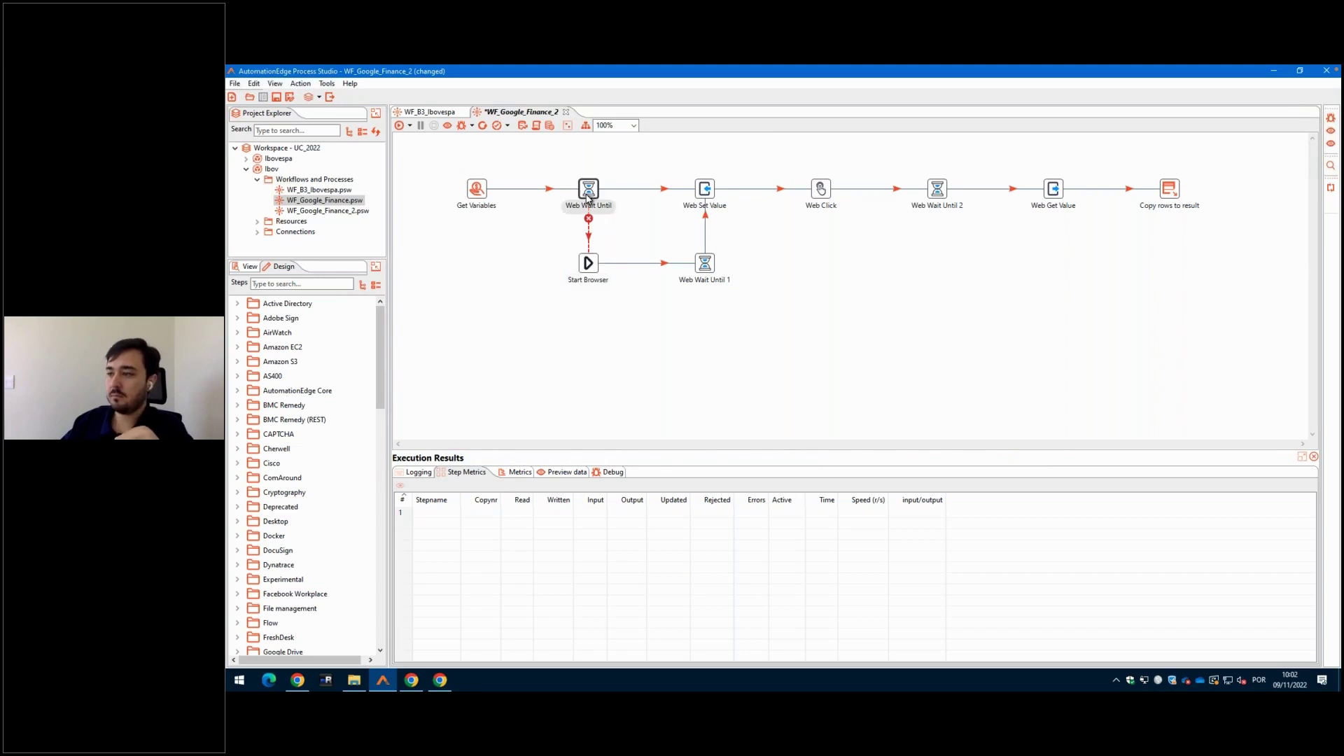
{"action": "left_click", "coordinate": [705, 382]}
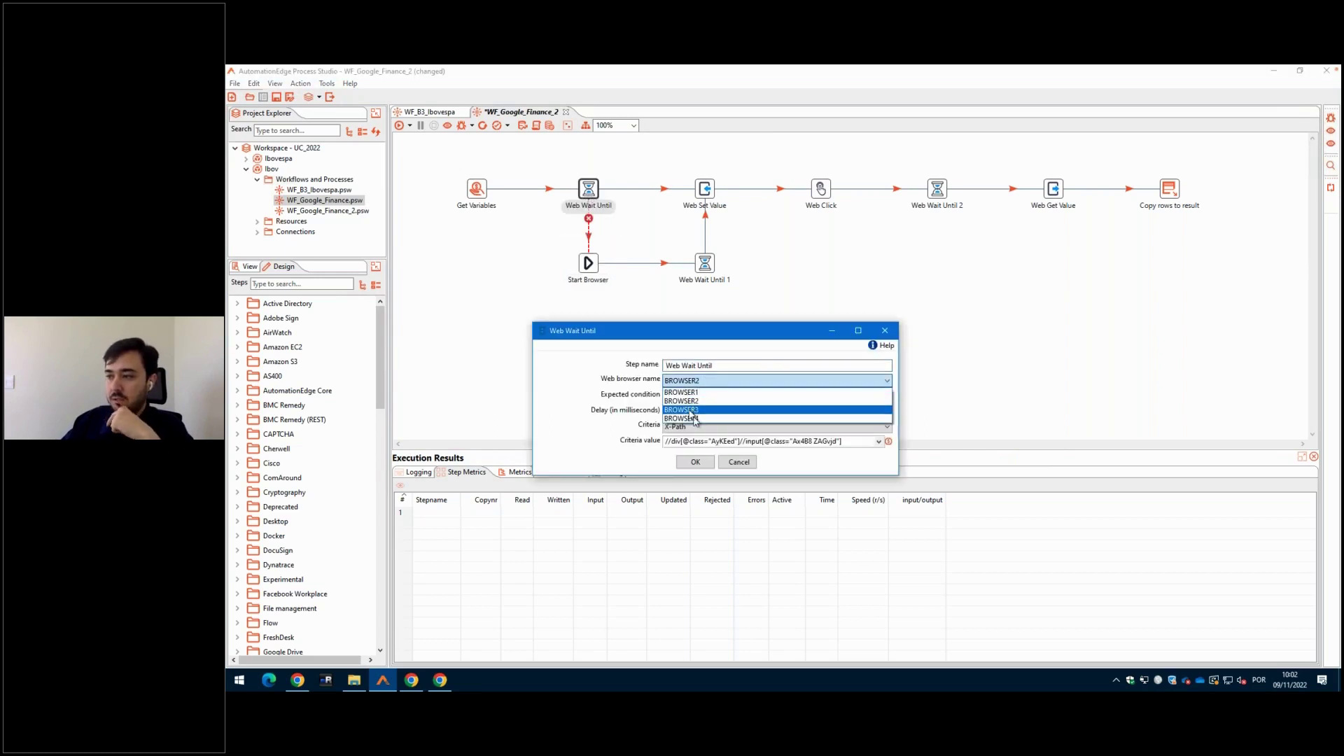
{"action": "left_click", "coordinate": [691, 411]}
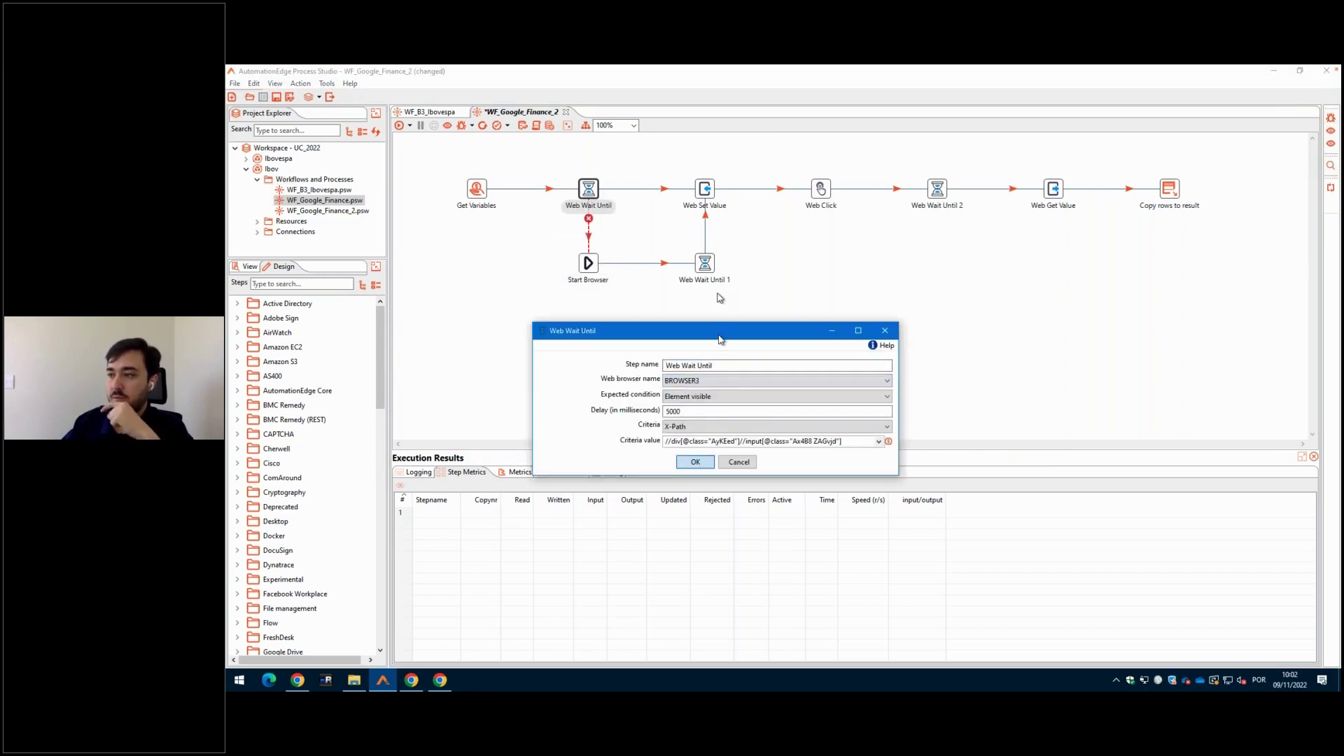
{"action": "key", "text": "Return"}
{"action": "double_click", "coordinate": [705, 263]}
{"action": "left_click", "coordinate": [701, 381]}
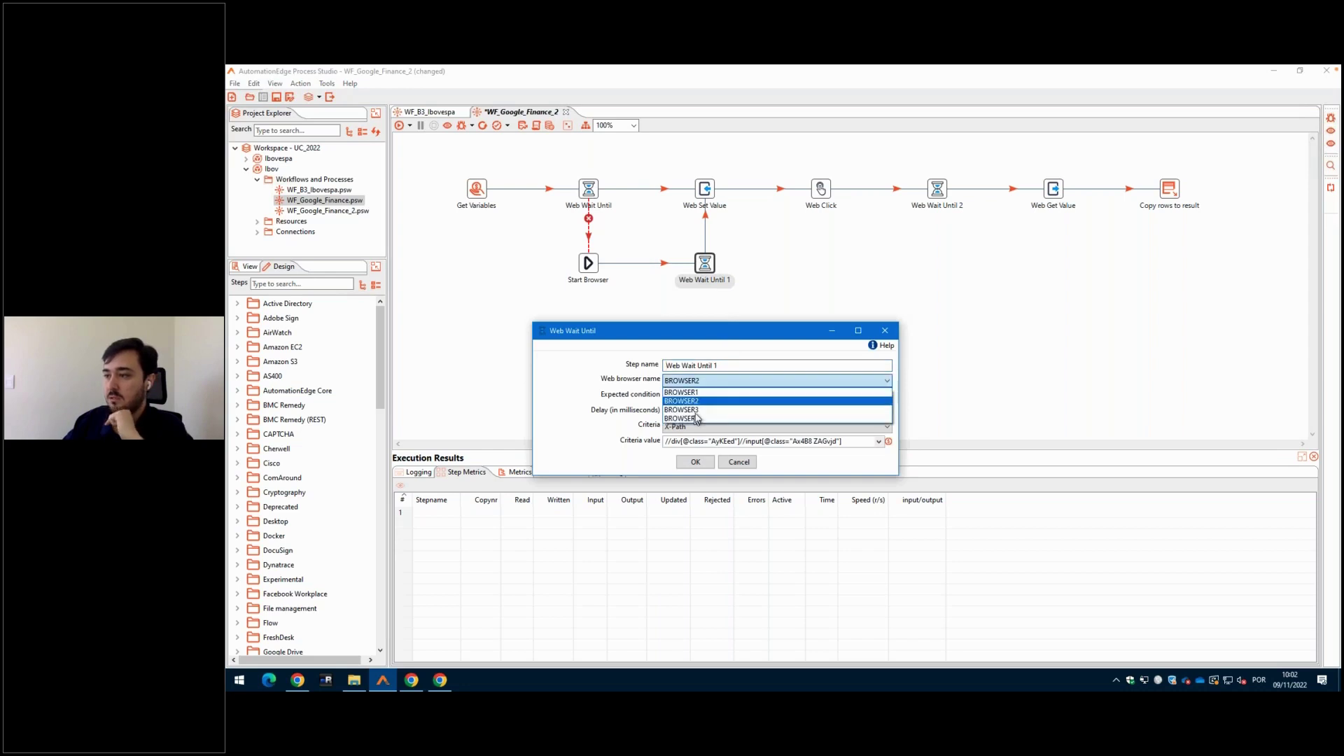
{"action": "left_click", "coordinate": [698, 410]}
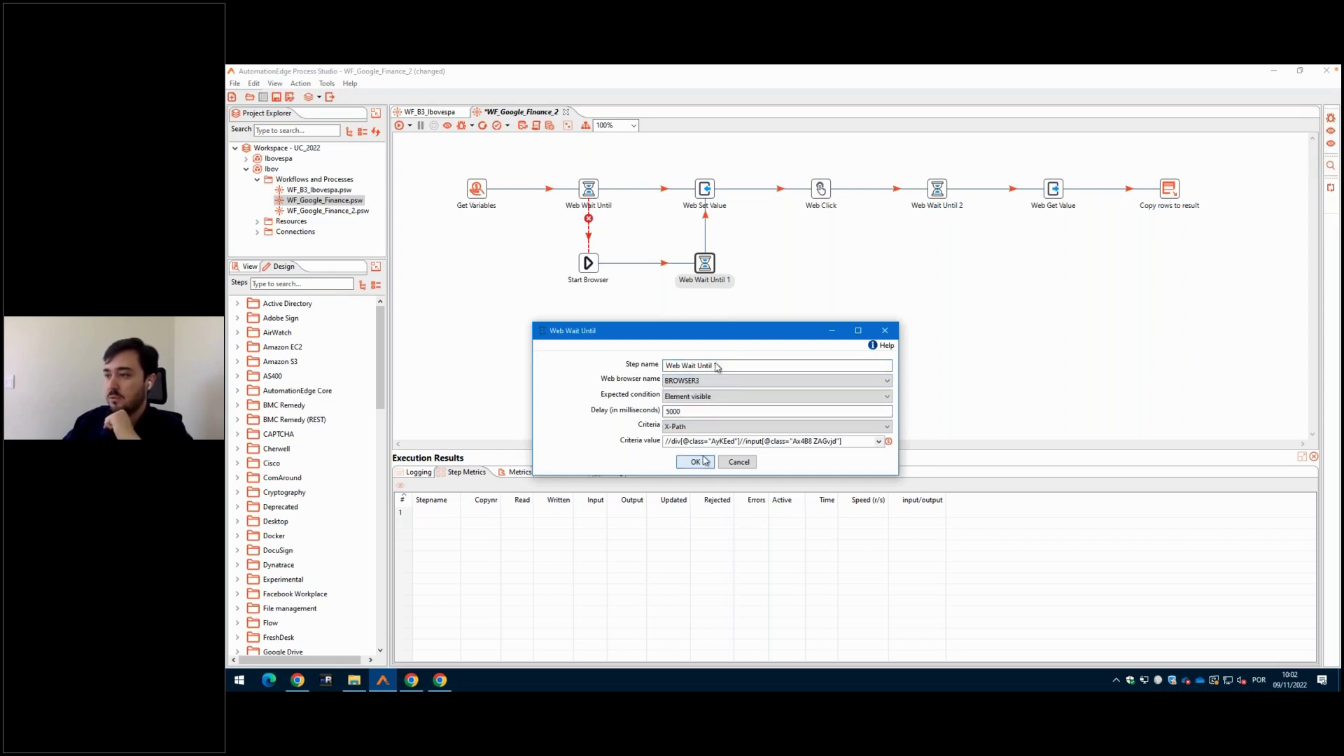
{"action": "left_click", "coordinate": [702, 463]}
- Assign BROWSER3 as the web browser name in the Web Set Value and Web Click steps
{"action": "double_click", "coordinate": [707, 190]}
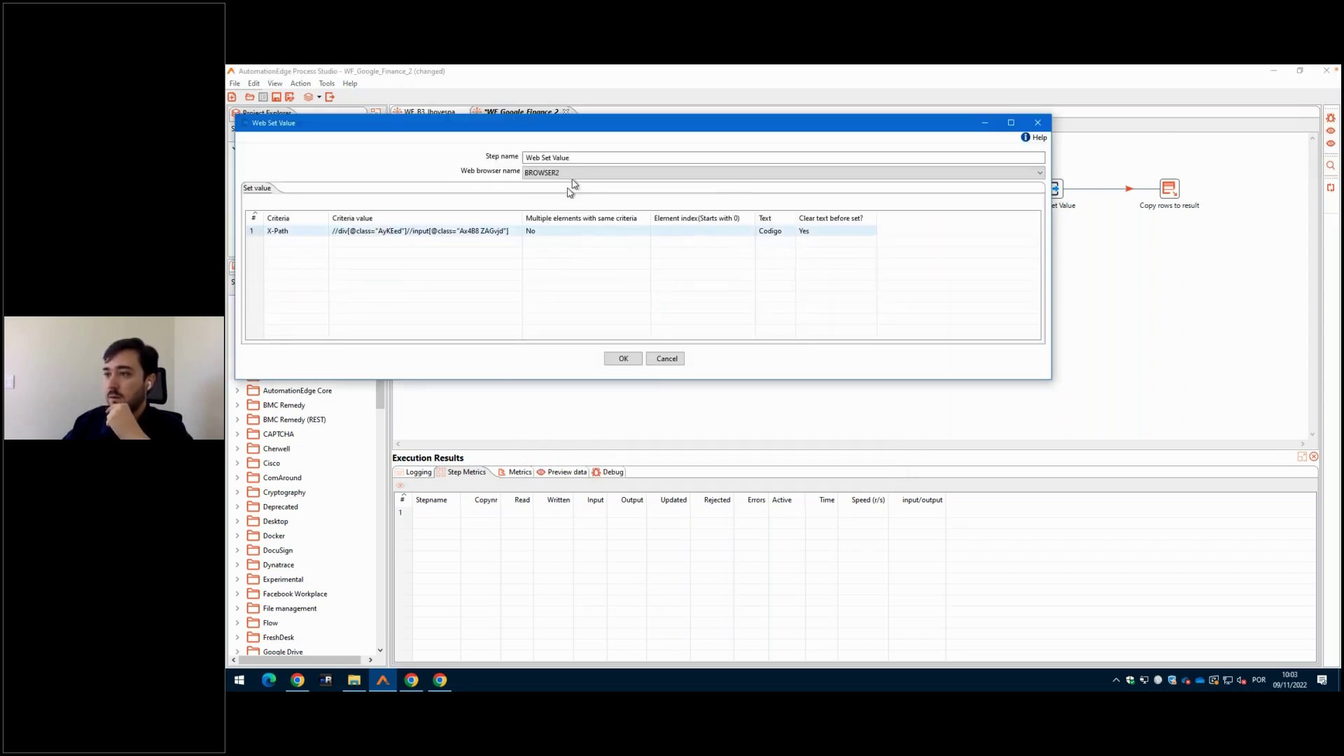
{"action": "left_click", "coordinate": [556, 175]}
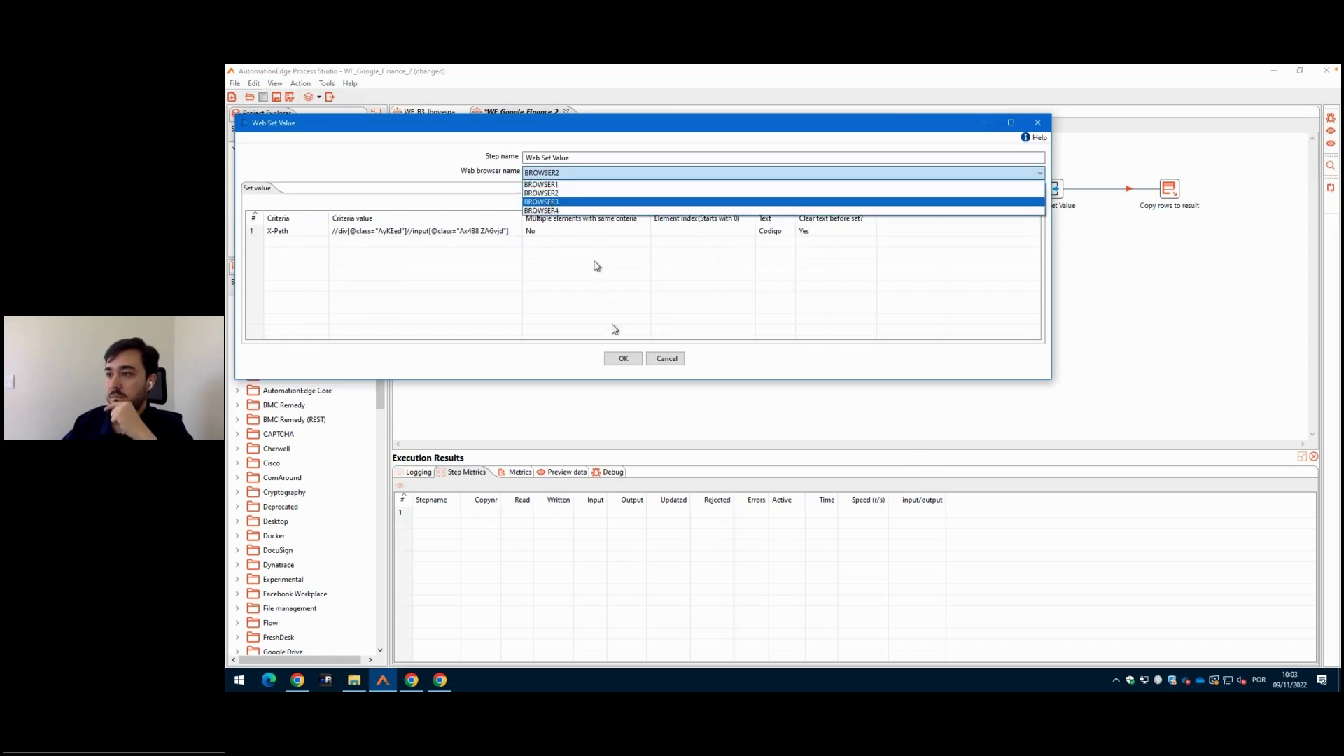
{"action": "left_click", "coordinate": [628, 359]}
{"action": "left_click", "coordinate": [628, 360]}
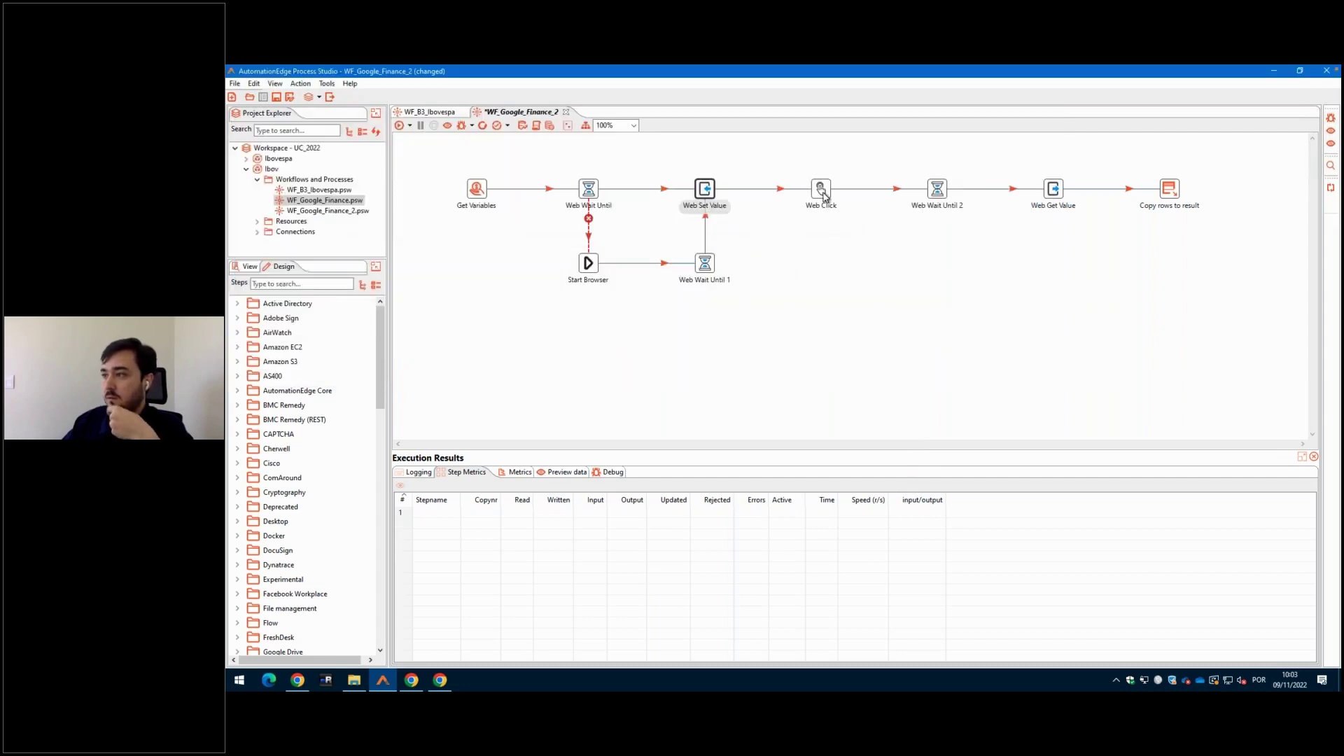
{"action": "double_click", "coordinate": [821, 190]}
{"action": "left_click", "coordinate": [570, 270]}
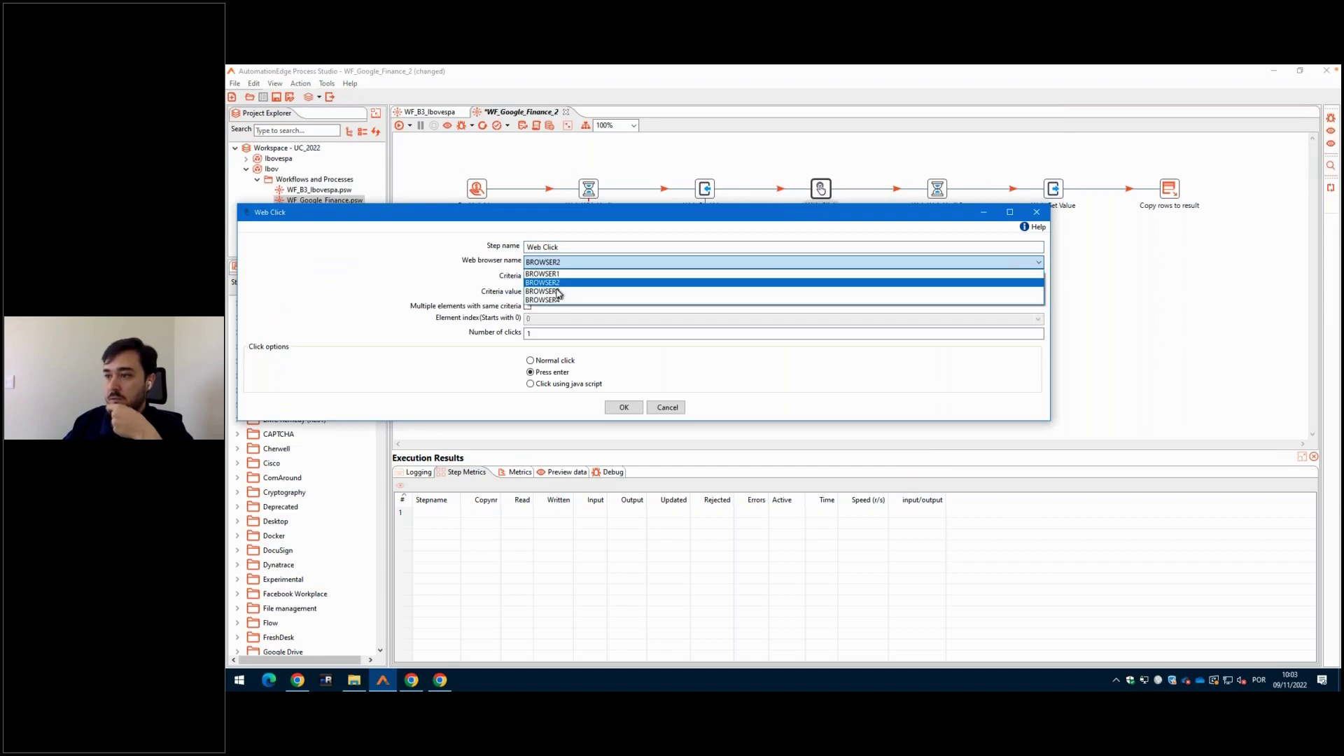
{"action": "left_click", "coordinate": [582, 294]}
{"action": "left_click", "coordinate": [624, 406]}
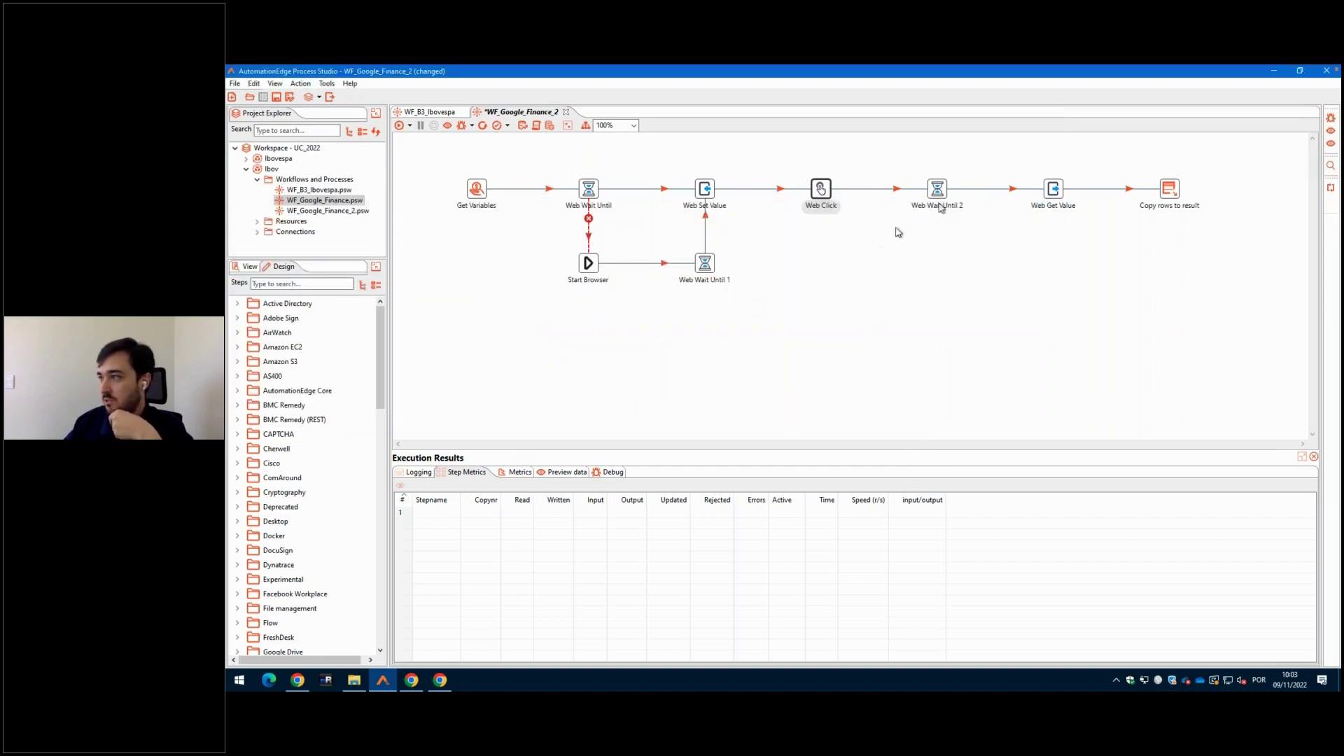
- Assign BROWSER3 as the web browser name in the Web Wait Until 2 and Web Get Value steps
{"action": "double_click", "coordinate": [938, 189]}
{"action": "left_click", "coordinate": [726, 381]}
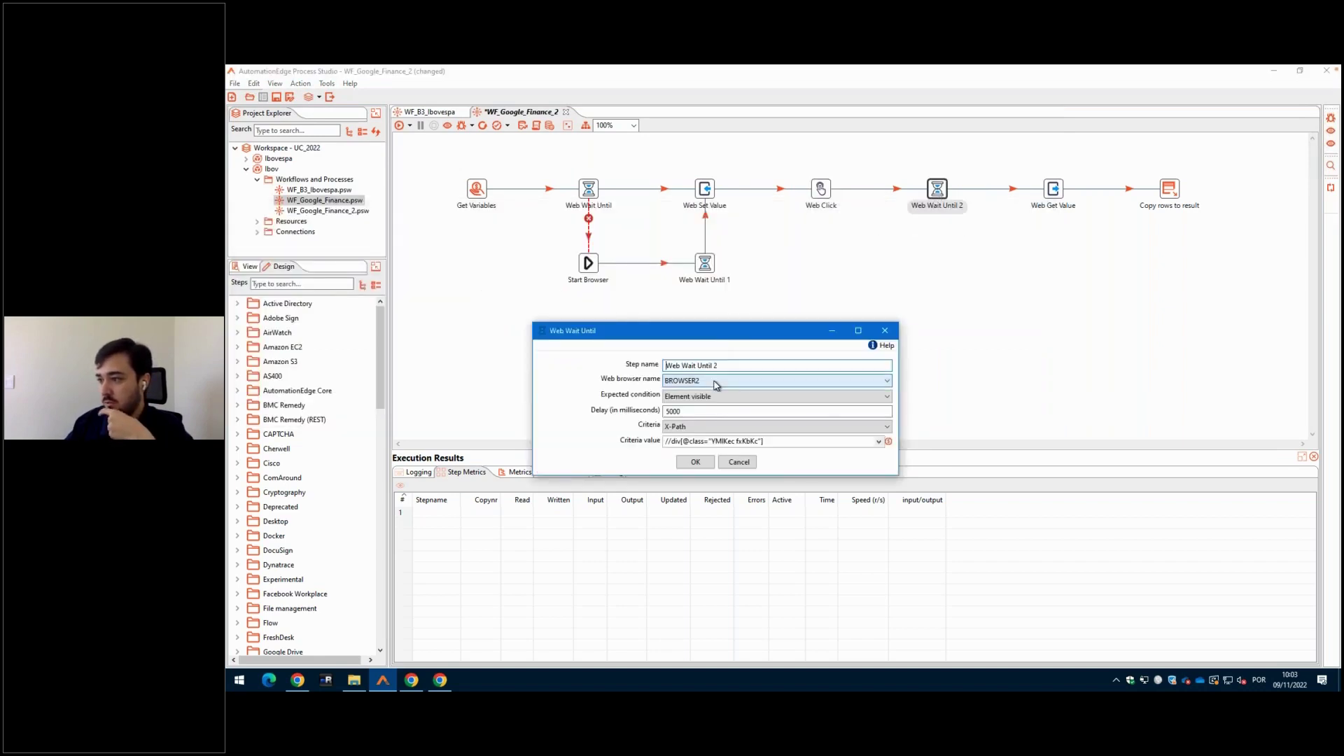
{"action": "left_click", "coordinate": [686, 411]}
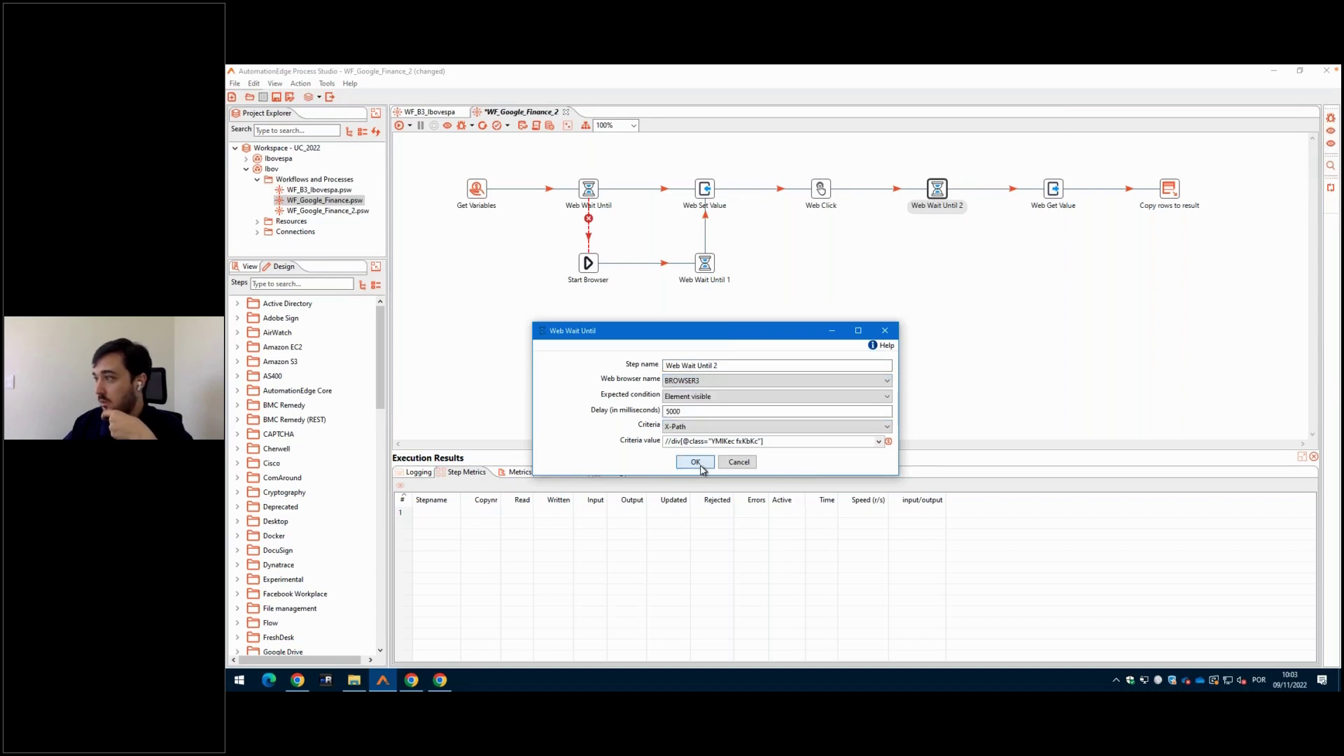
{"action": "left_click", "coordinate": [697, 462]}
{"action": "left_click", "coordinate": [1052, 192]}
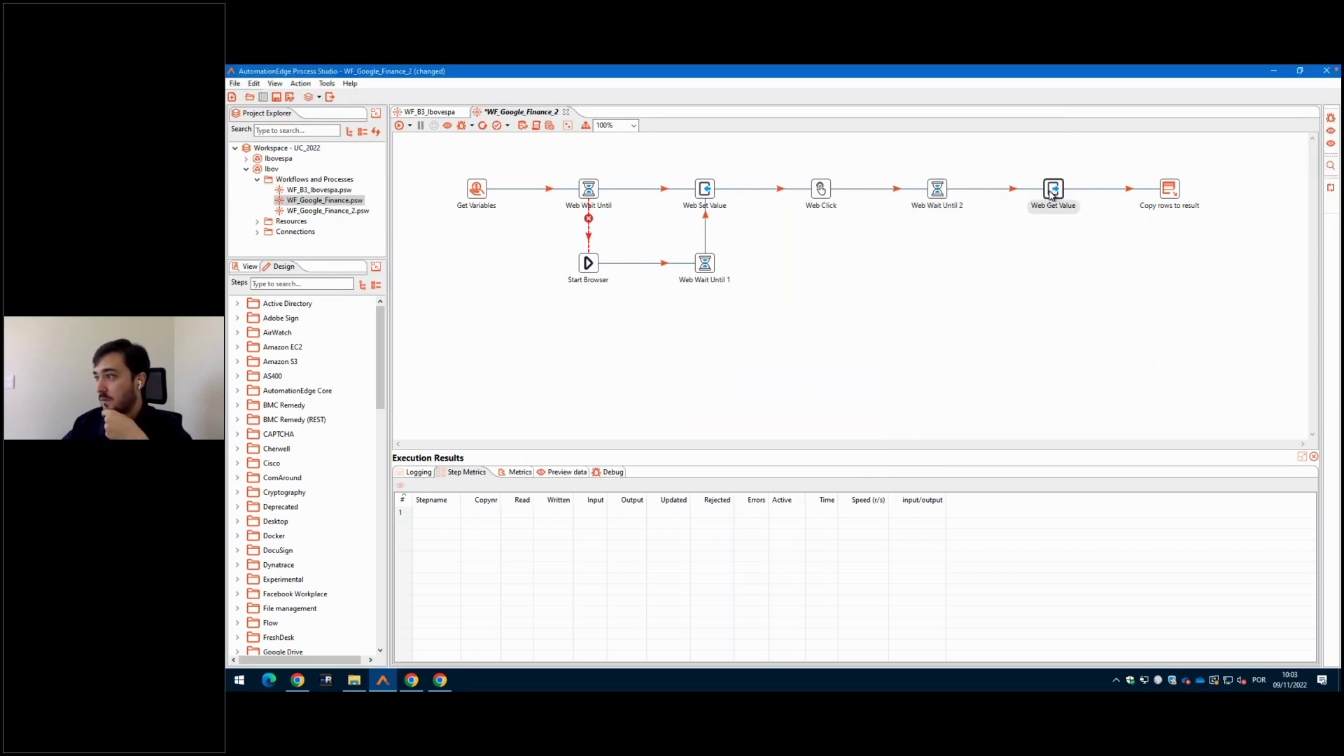
{"action": "double_click", "coordinate": [1052, 190]}
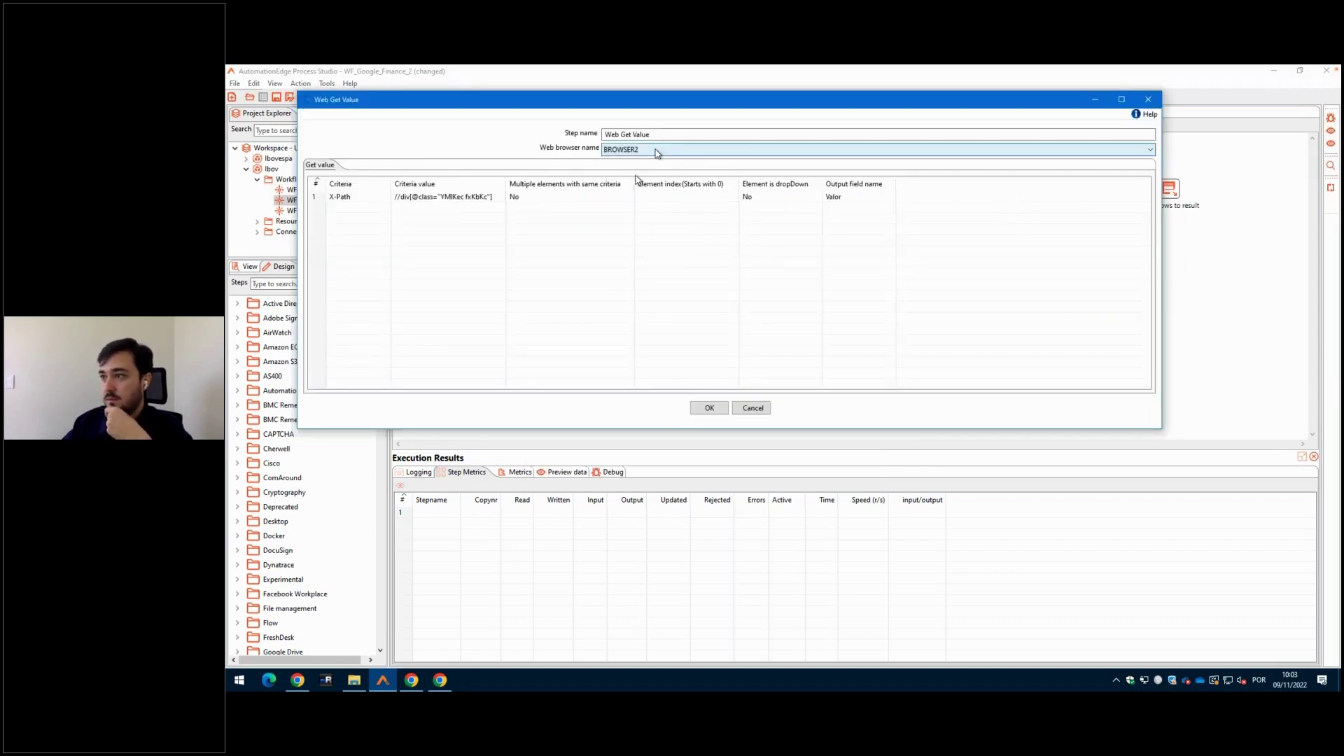
{"action": "left_click", "coordinate": [657, 150]}
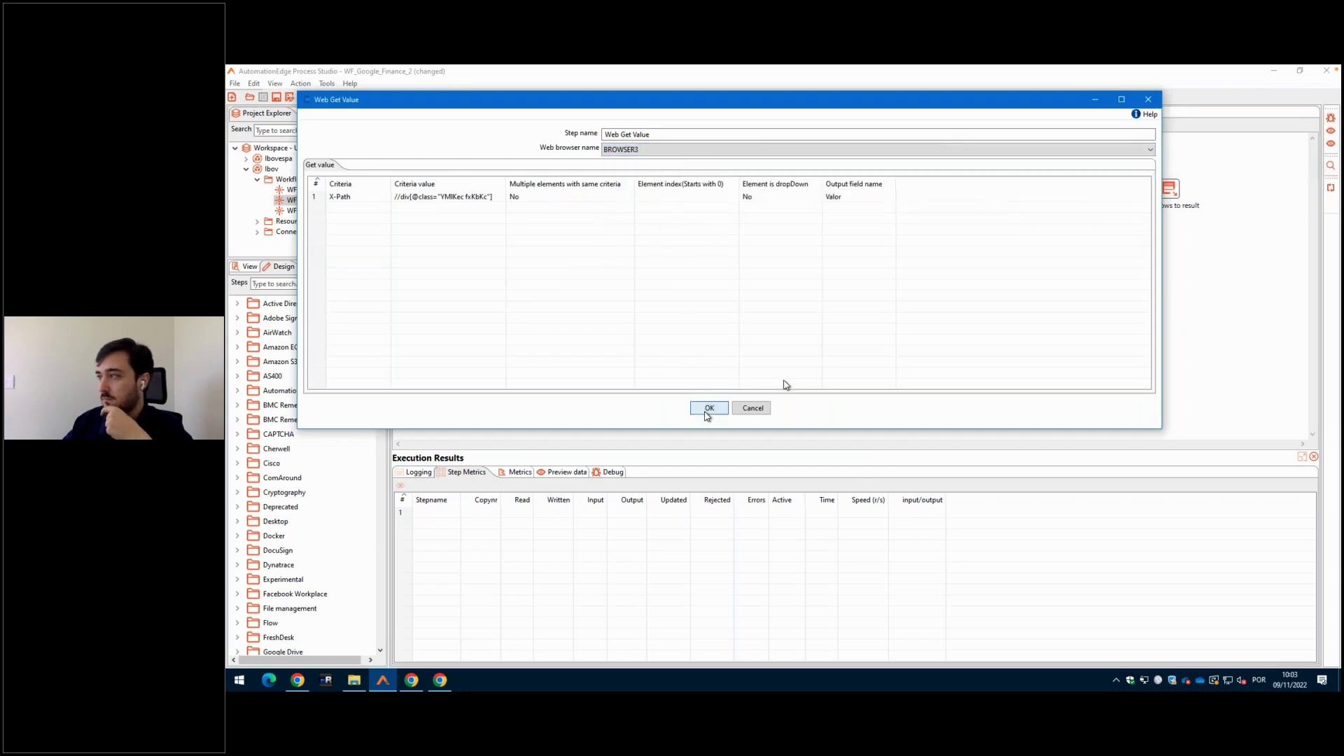
{"action": "left_click", "coordinate": [708, 407]}
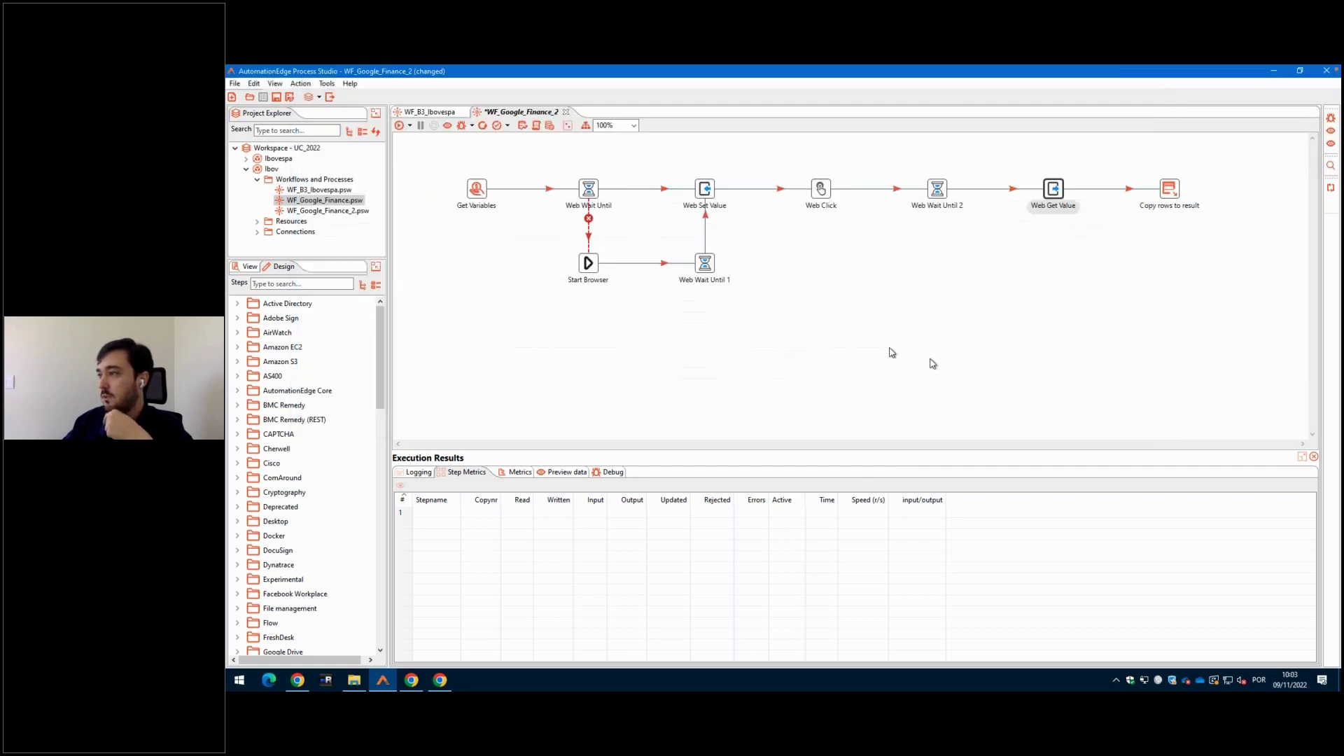
- Save the WF_Google_Finance_2 workflow and close it, returning to WF_B3_Ibovespa
{"action": "left_click", "coordinate": [276, 96]}
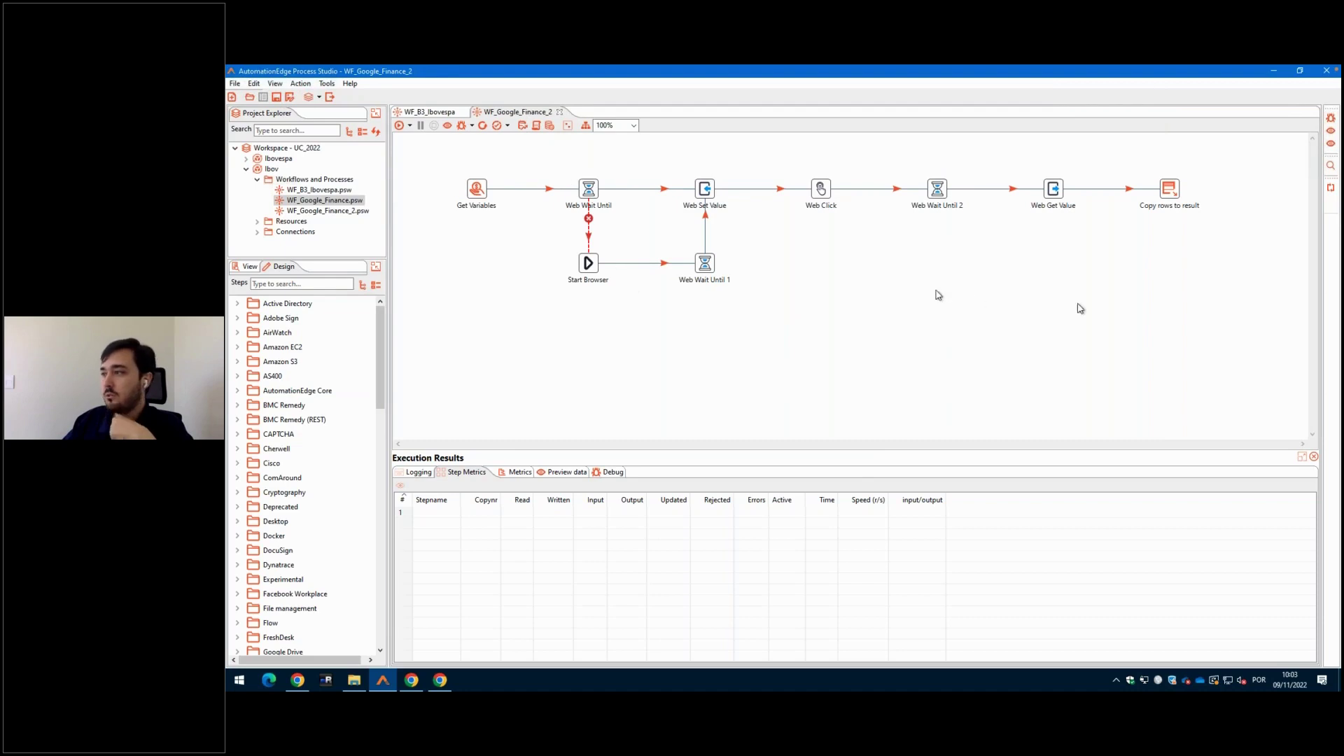
{"action": "left_click", "coordinate": [438, 114]}
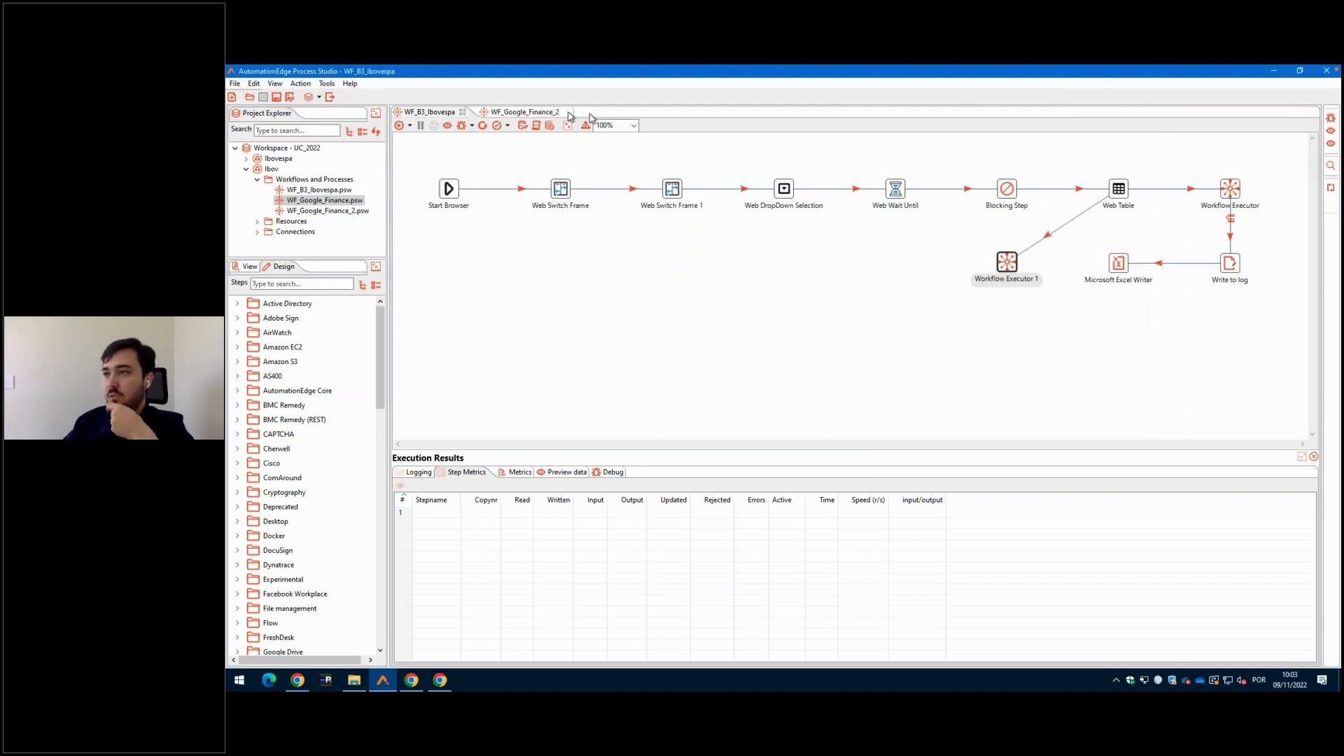
{"action": "left_click", "coordinate": [568, 112]}
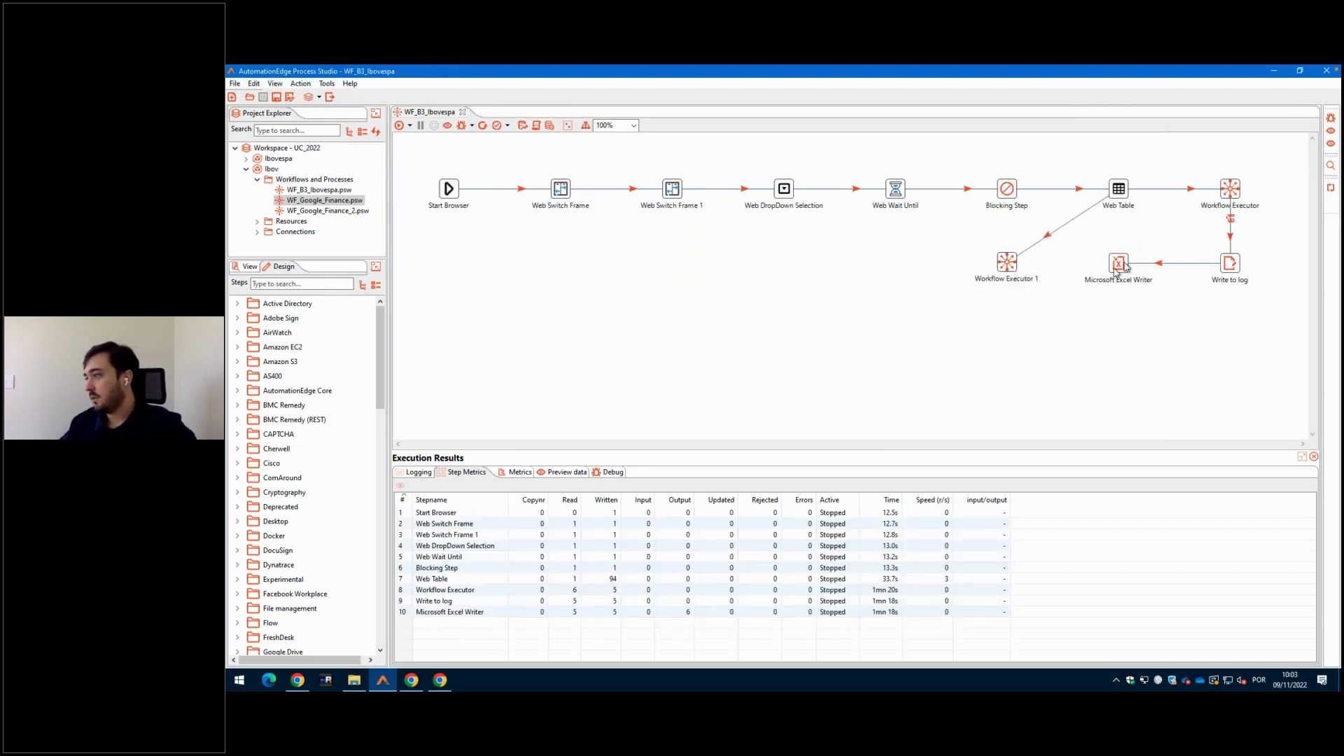
- Move Microsoft Excel Writer lower, place Workflow Executor 1 beneath Web Table, and connect its result rows after execution to Write to log
{"action": "left_click_drag", "start_coordinate": [1123, 280], "coordinate": [1150, 374]}
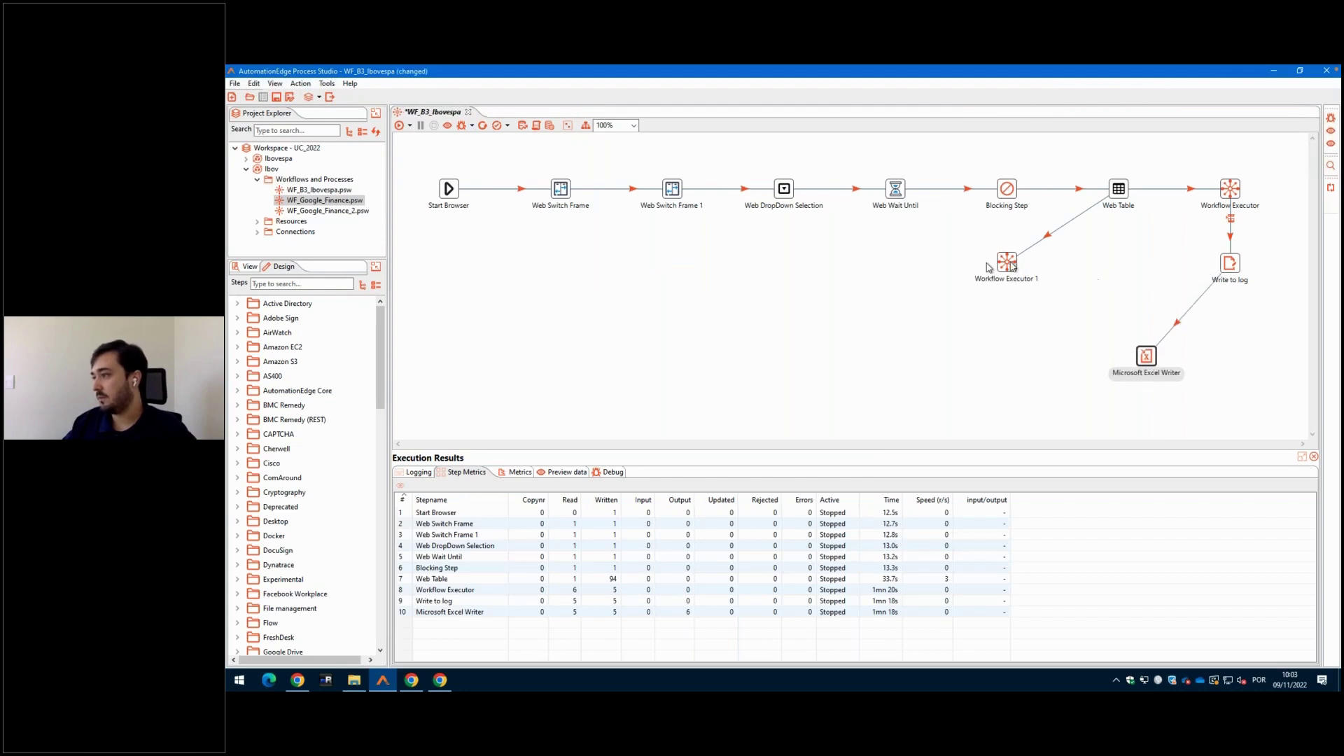
{"action": "left_click_drag", "start_coordinate": [1007, 262], "coordinate": [1230, 271]}
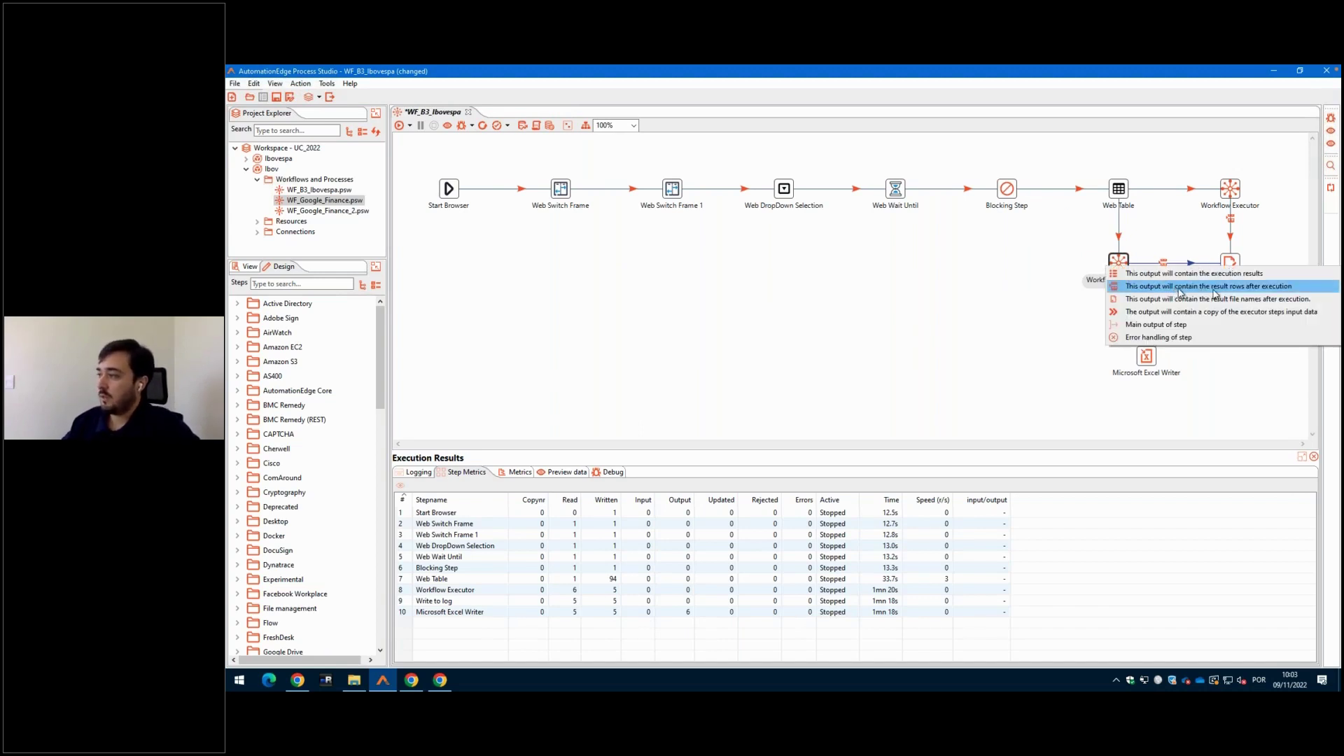
{"action": "left_click", "coordinate": [1174, 288]}
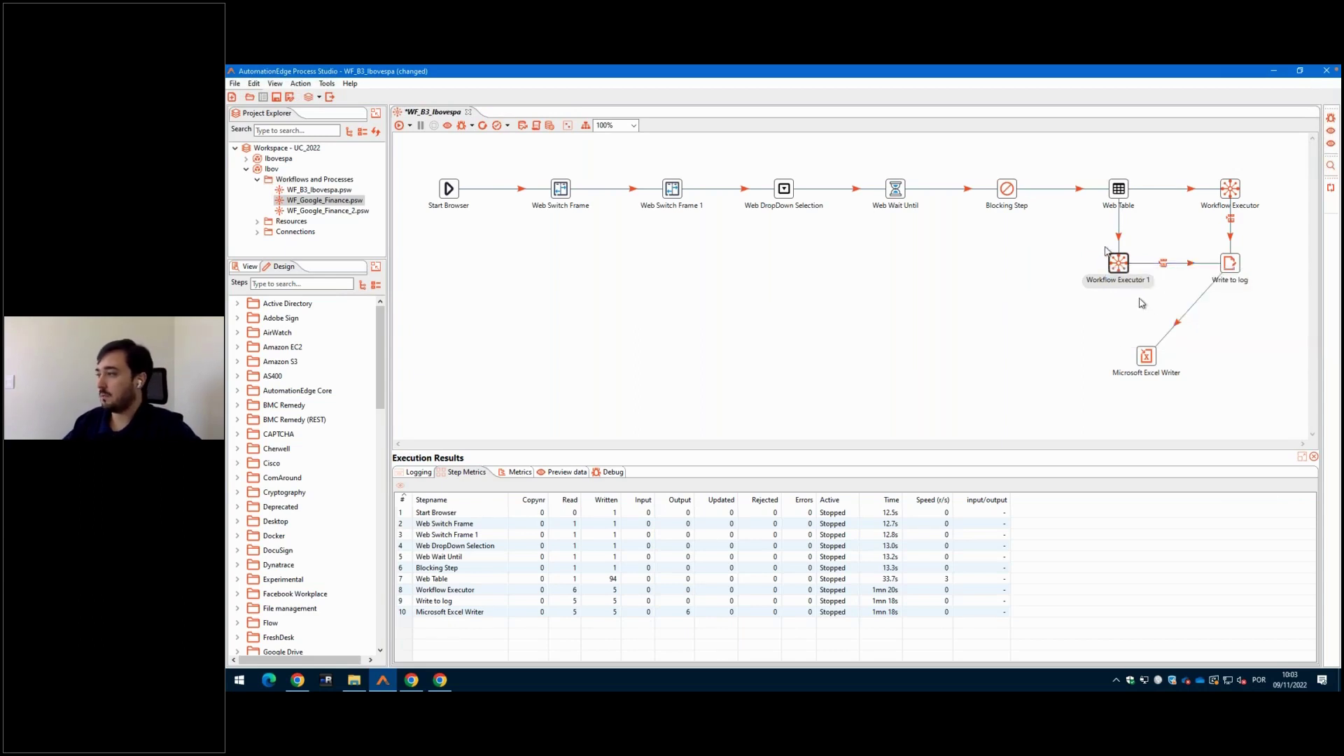
- Align the Microsoft Excel Writer step directly below Write to log
{"action": "left_click_drag", "start_coordinate": [1152, 363], "coordinate": [1235, 372]}
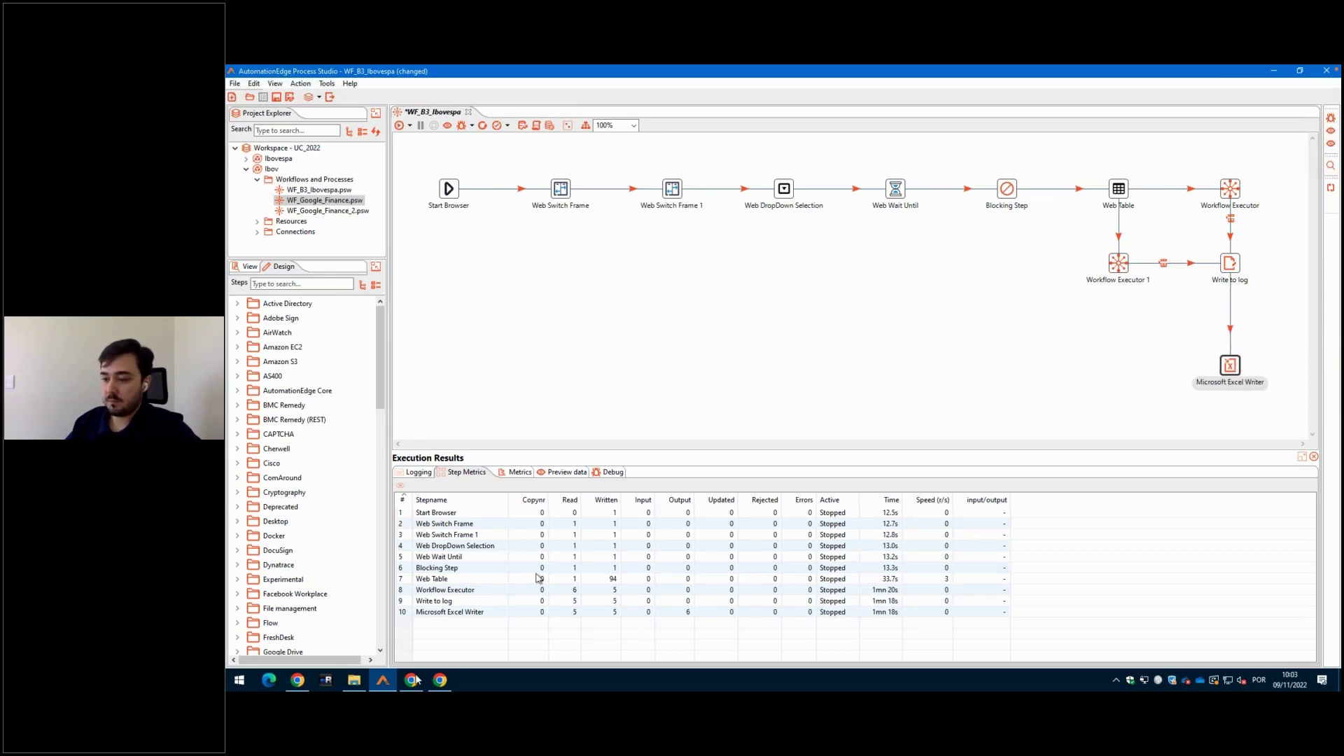
- Open Relatorio_20221109095528.xlsx from the Ibov folder, review the ticker codes in the Codigo column, close it and return to Process Studio
{"action": "left_click", "coordinate": [354, 680]}
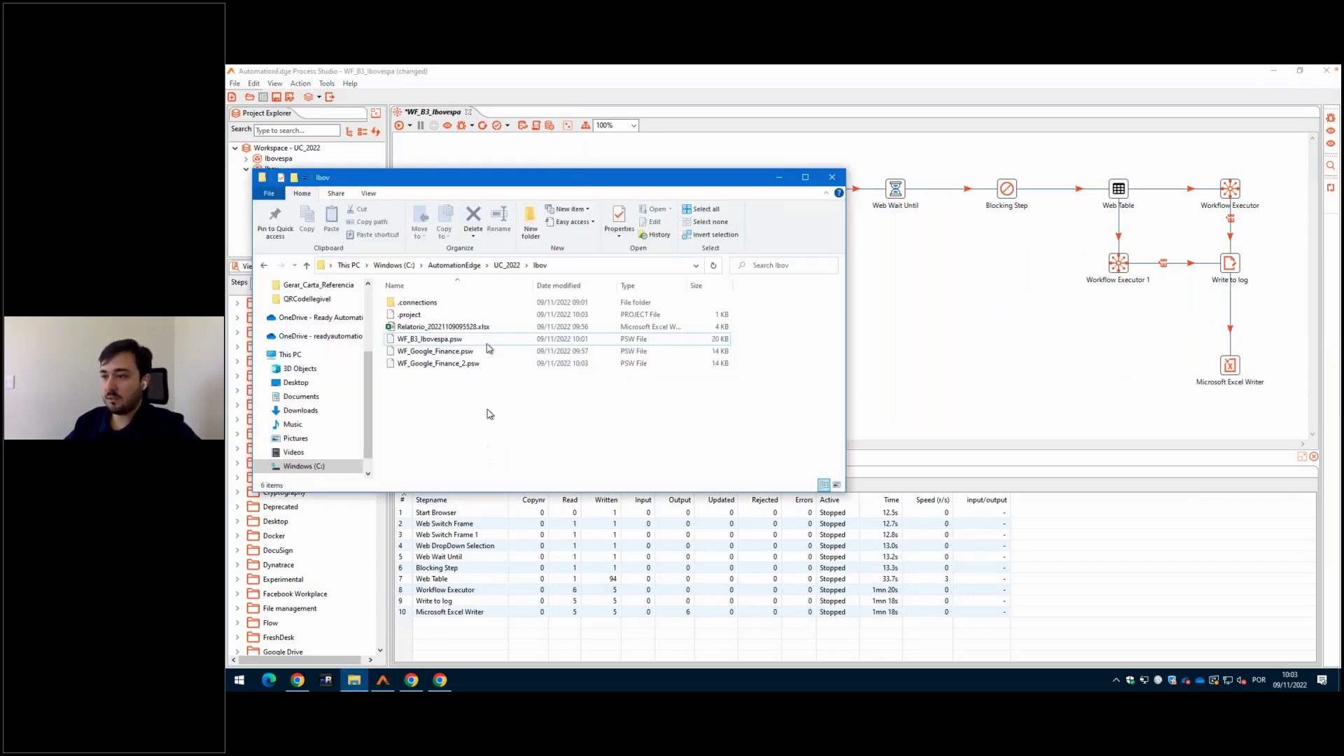
{"action": "left_click", "coordinate": [485, 327]}
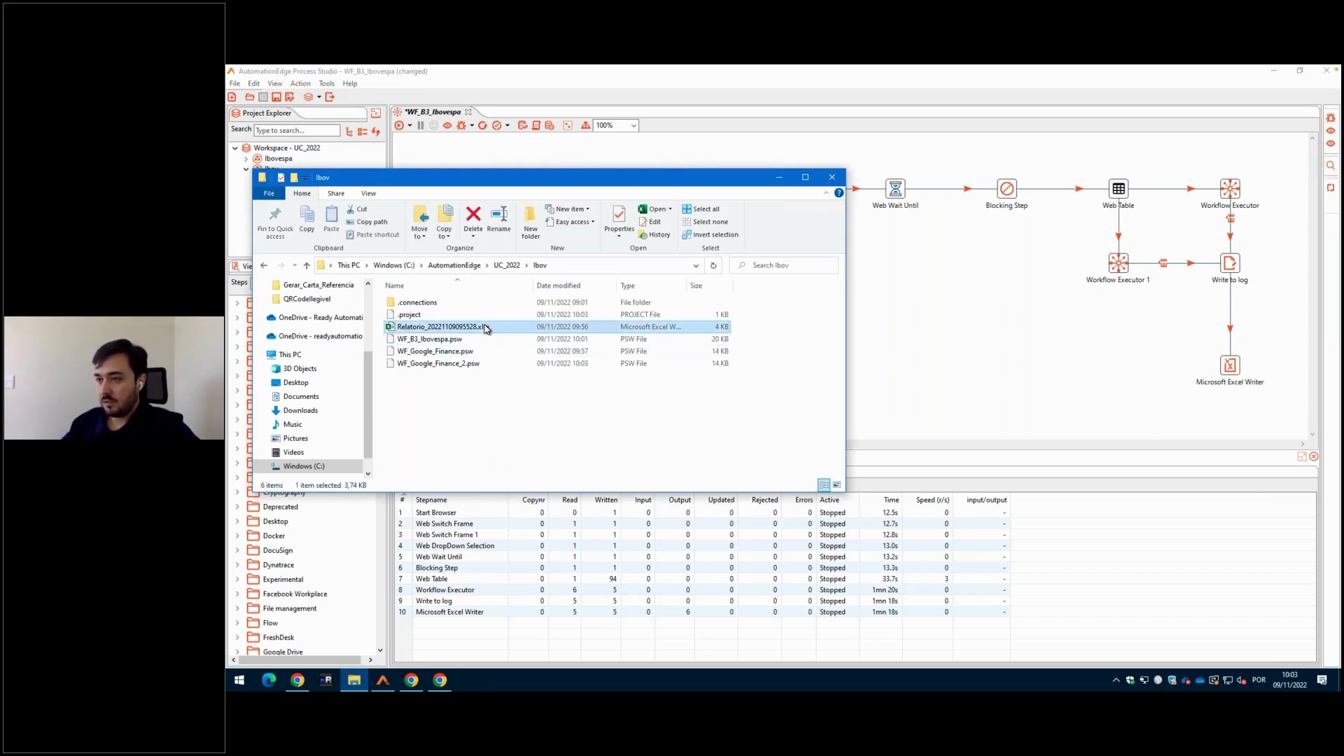
{"action": "double_click", "coordinate": [486, 328]}
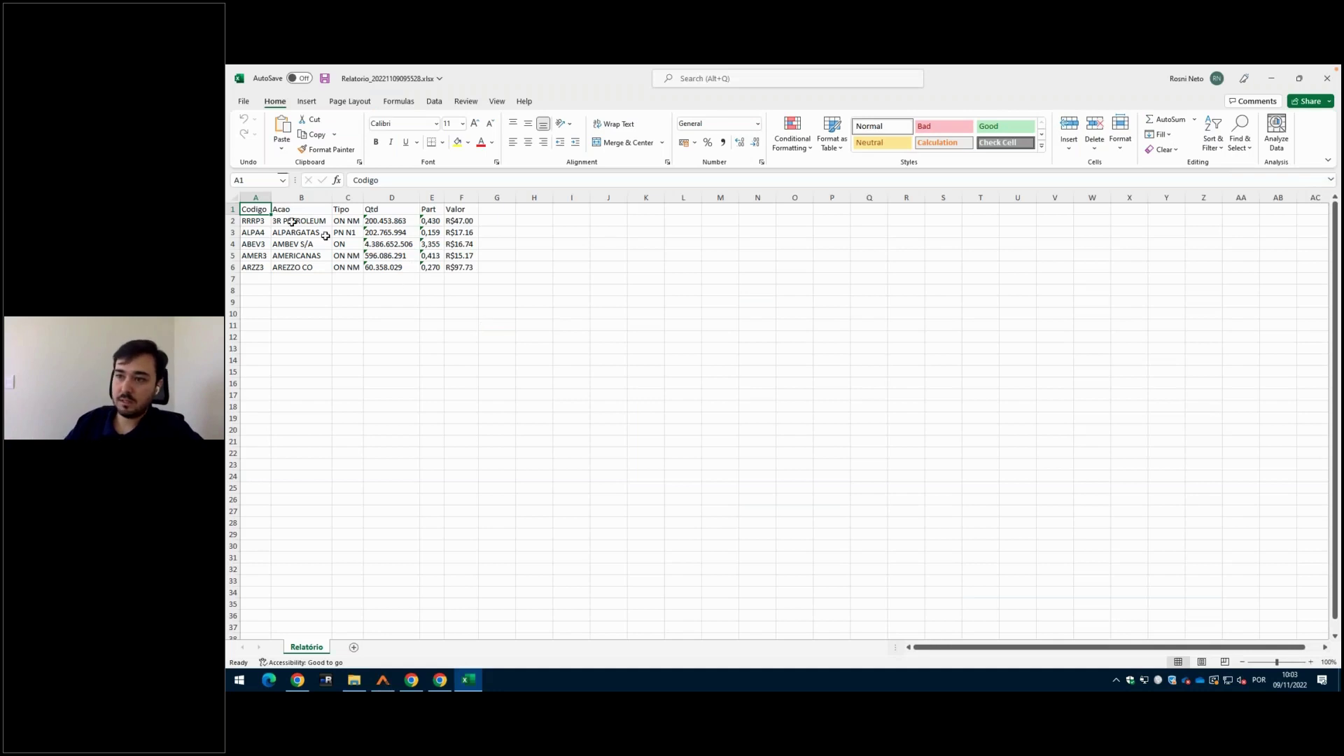
{"action": "key", "text": "Down"}
{"action": "left_click_drag", "start_coordinate": [261, 223], "coordinate": [263, 267]}
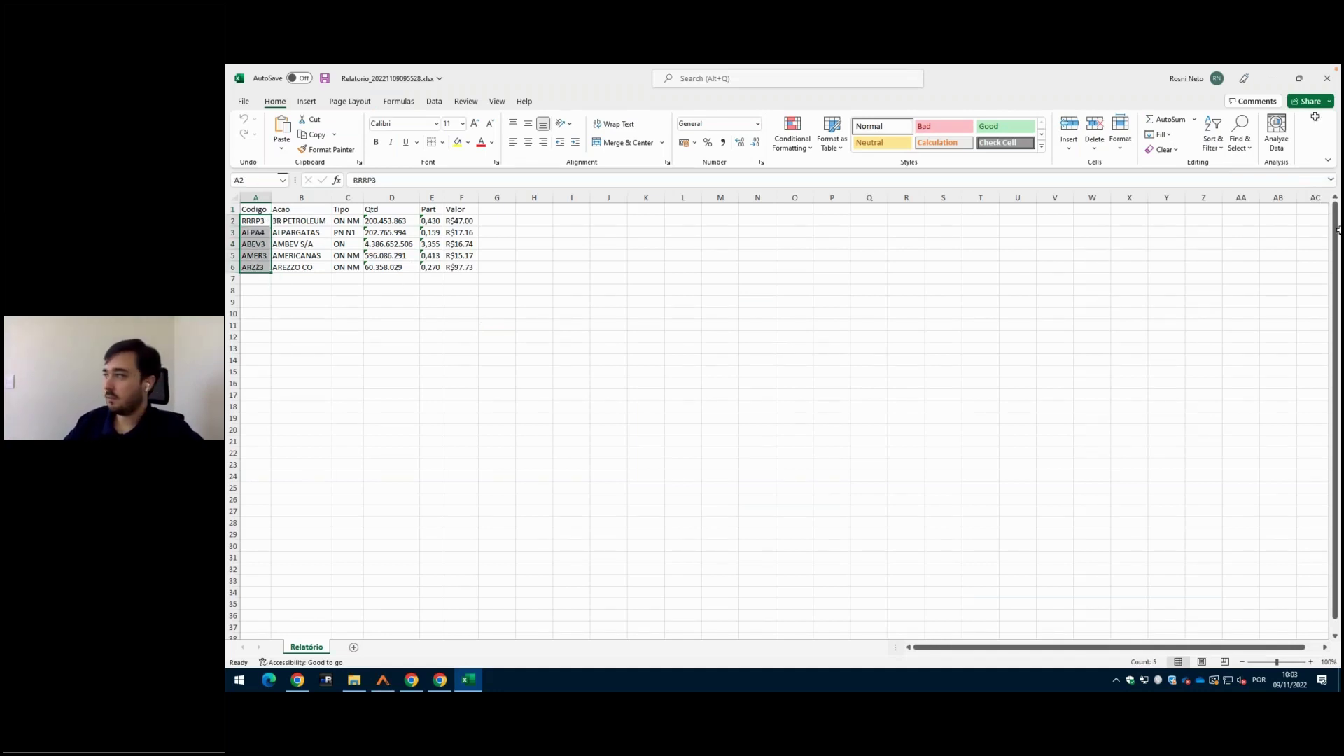
{"action": "left_click", "coordinate": [1327, 78]}
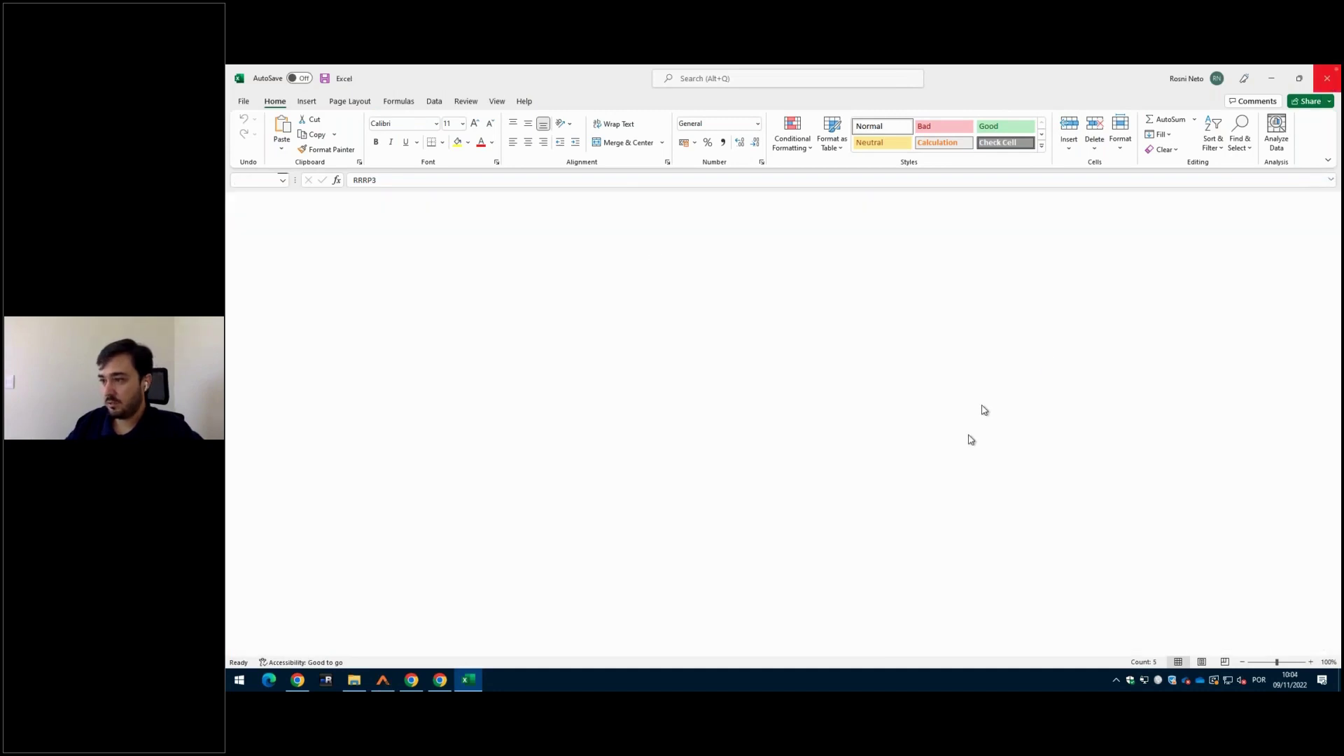
{"action": "left_click", "coordinate": [956, 390]}
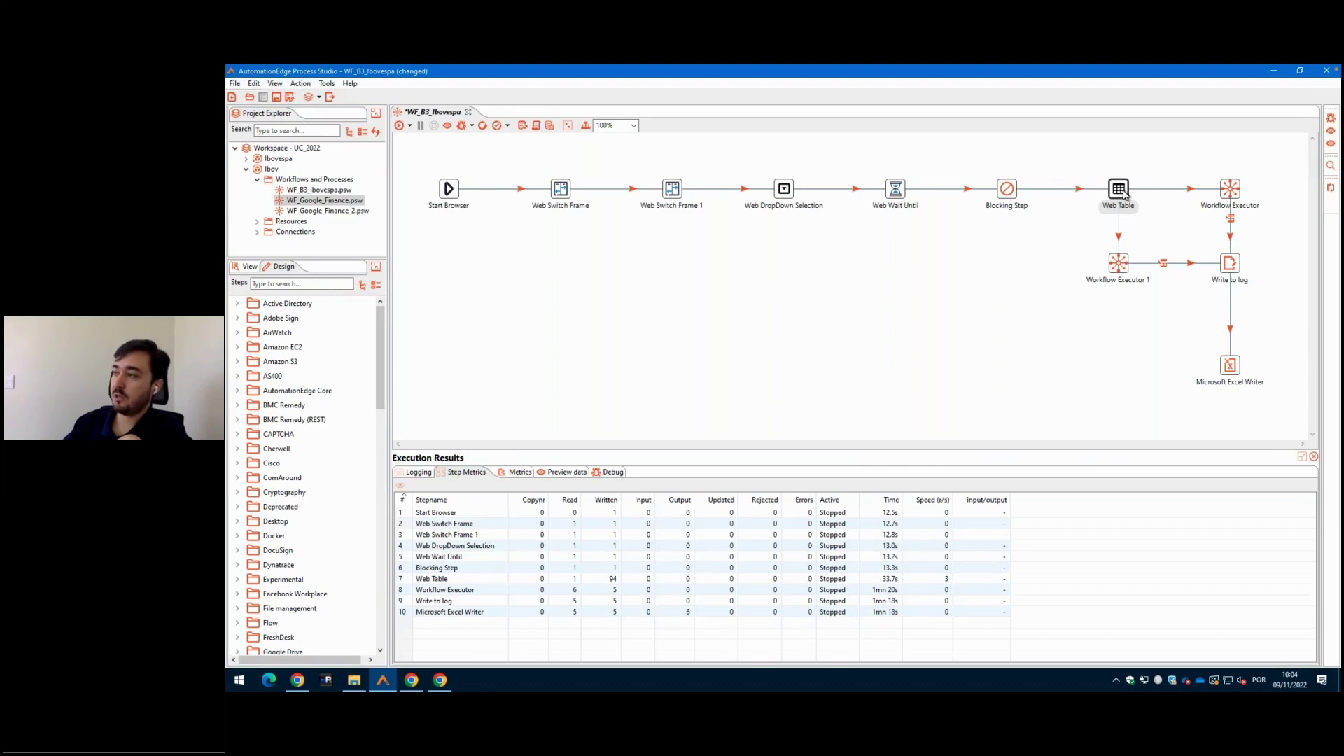
- Run the WF_B3_Ibovespa workflow and spread out the launched Google Finance windows beside the B3 page
{"action": "mouse_move", "coordinate": [1124, 194]}
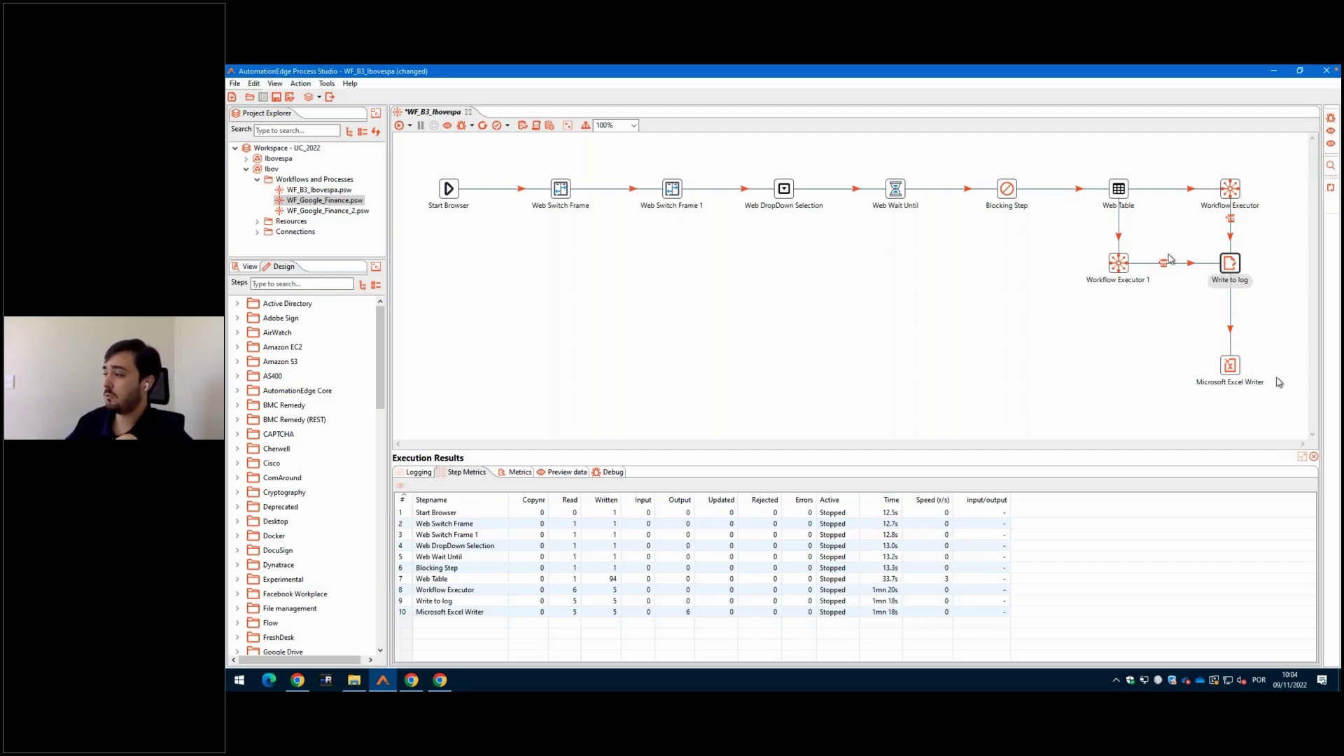
{"action": "left_click", "coordinate": [1250, 390]}
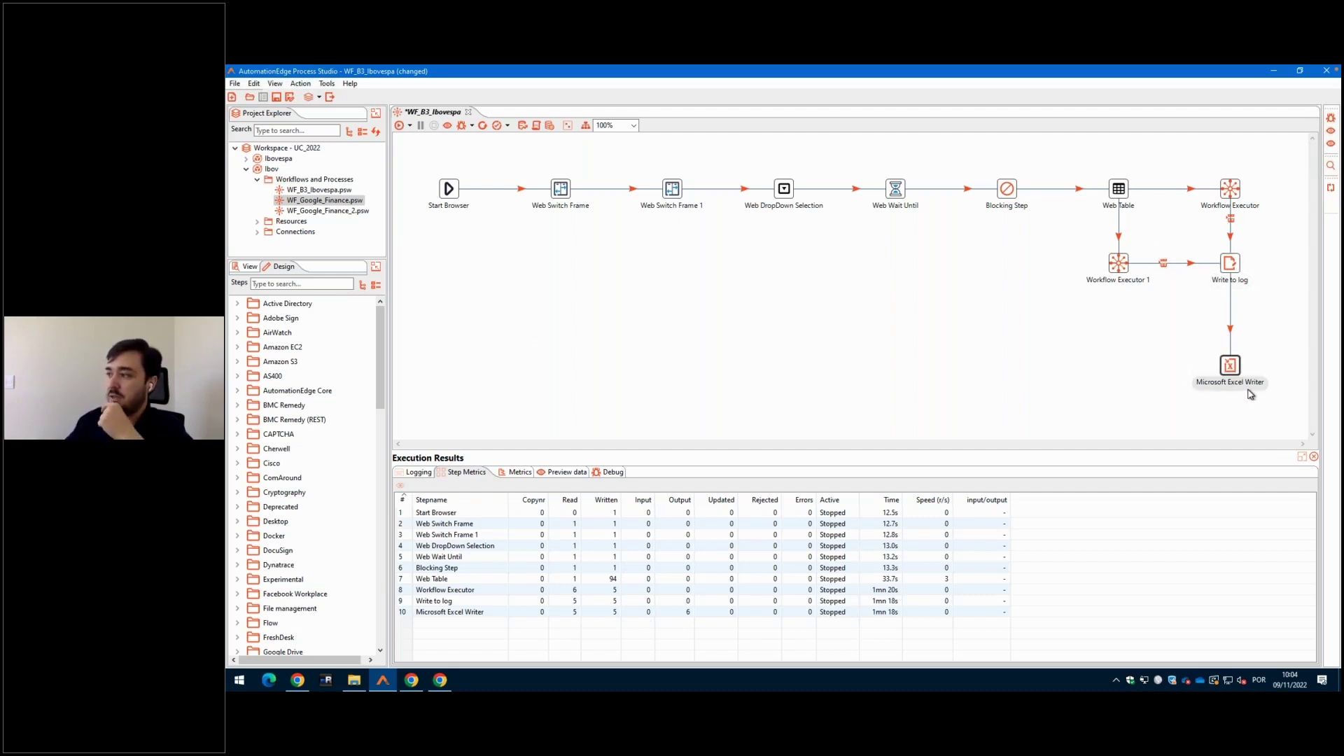
{"action": "left_click", "coordinate": [1135, 385]}
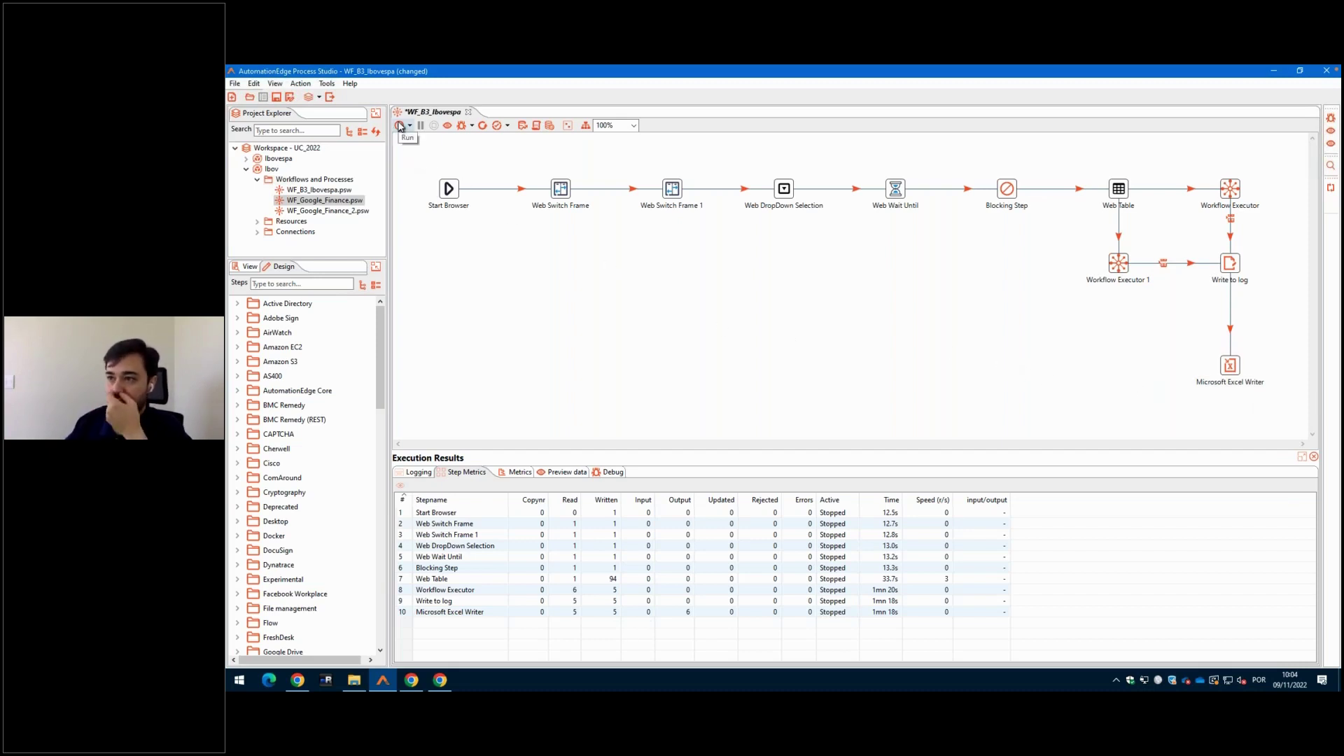
{"action": "left_click", "coordinate": [400, 127]}
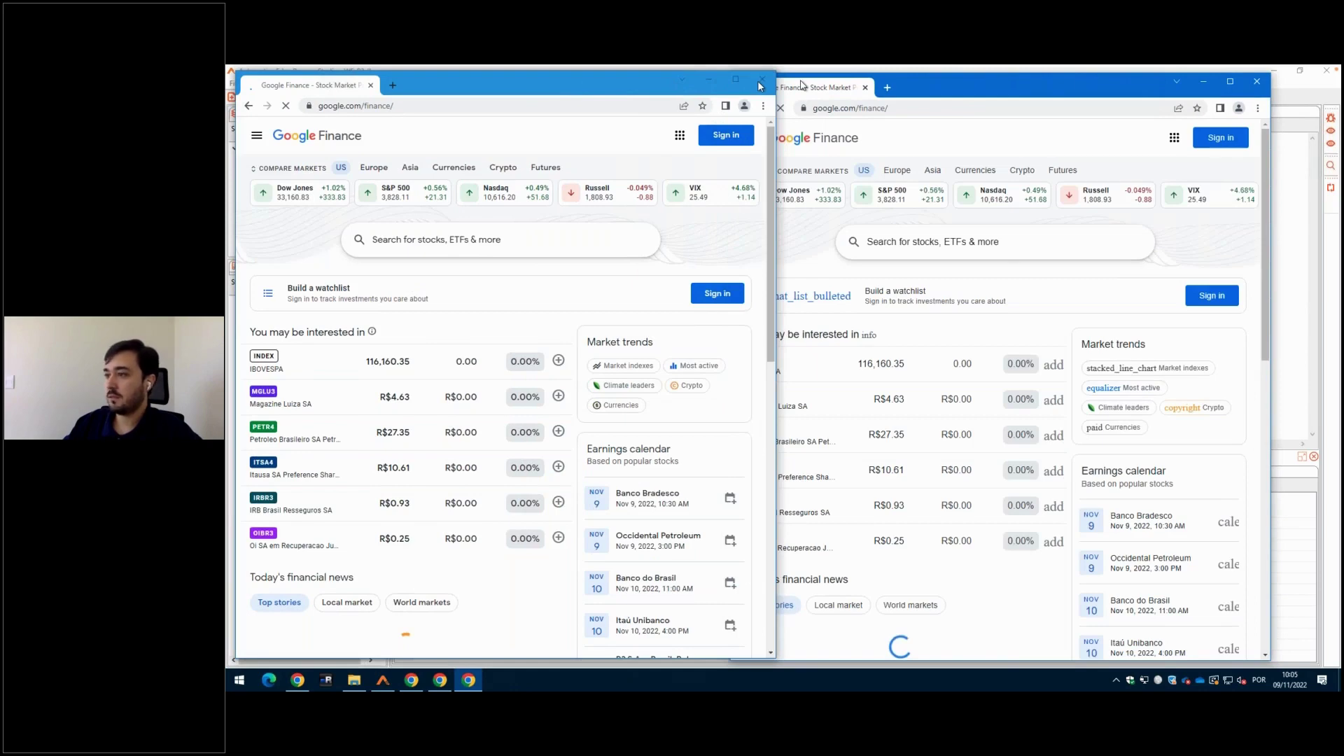
{"action": "left_click_drag", "start_coordinate": [630, 83], "coordinate": [904, 82]}
{"action": "left_click", "coordinate": [1107, 89]}
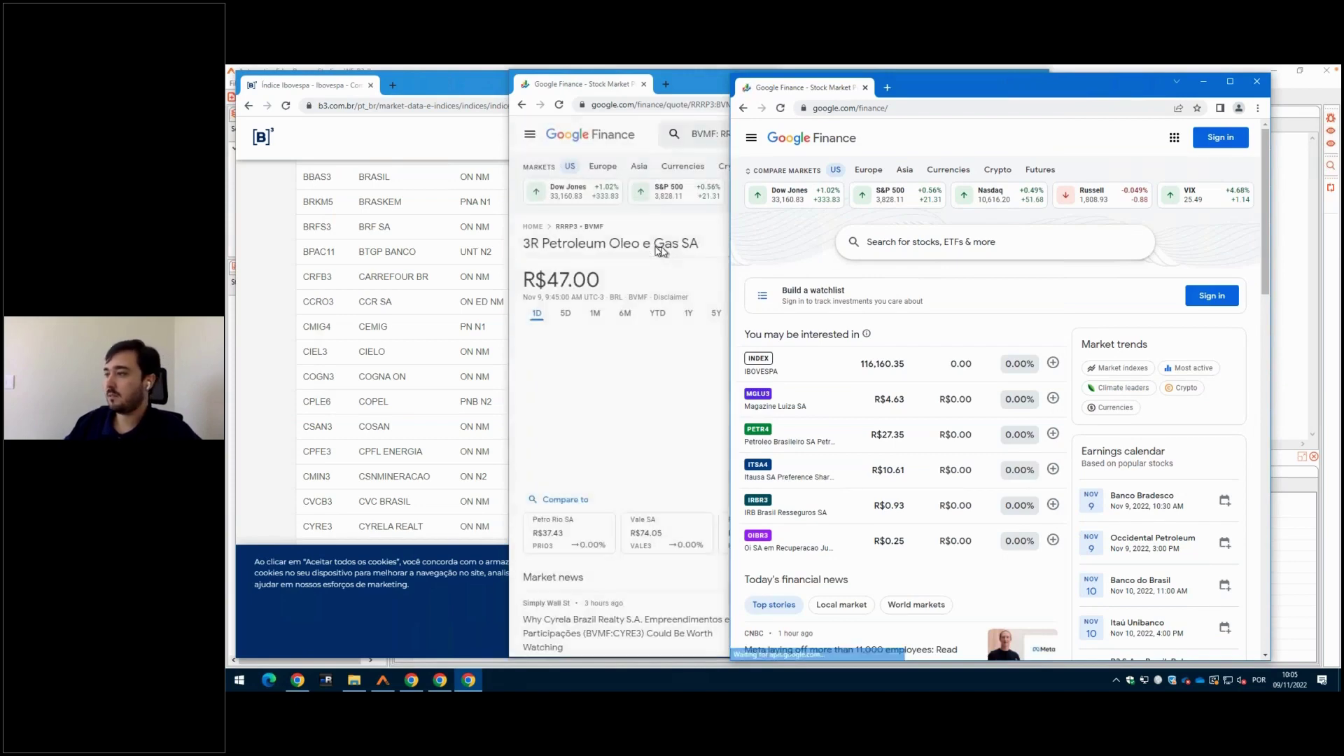
{"action": "left_click", "coordinate": [894, 244]}
{"action": "type", "text": "ALPA4"}
{"action": "key", "text": "Return"}
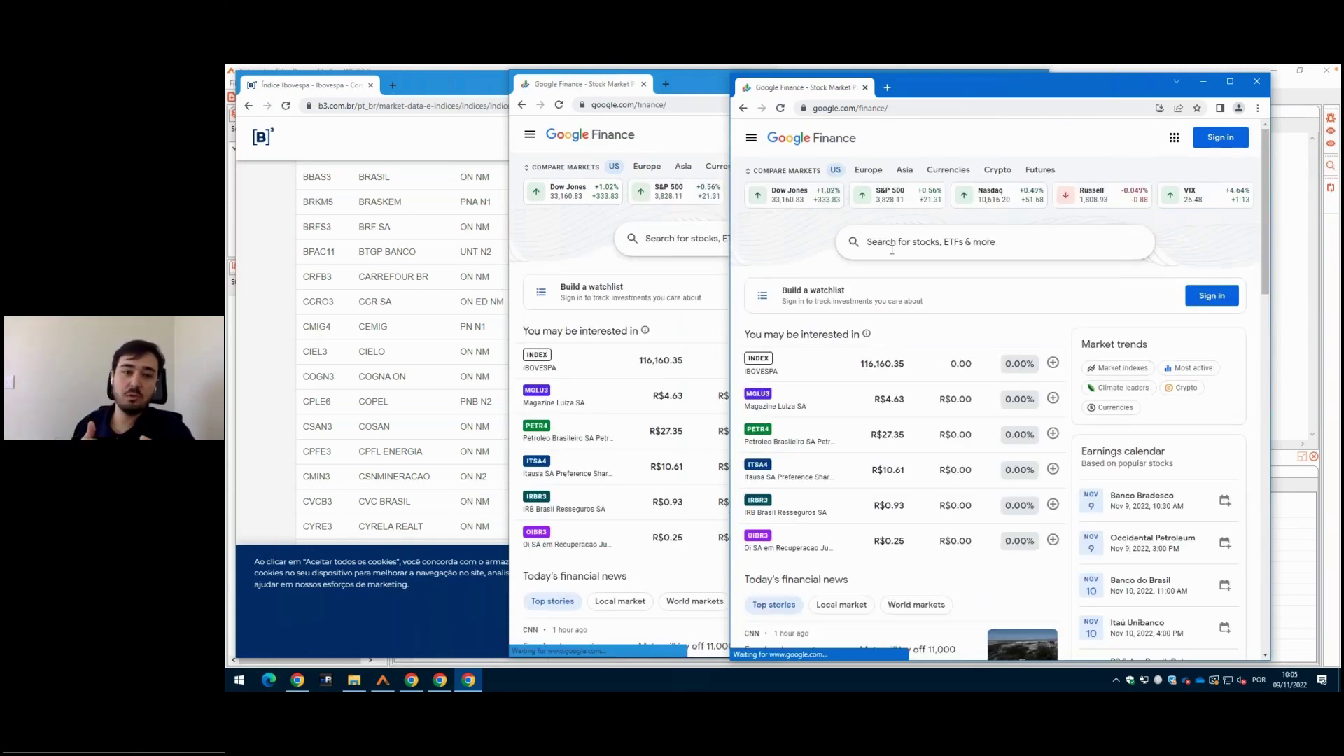
{"action": "left_click", "coordinate": [893, 242]}
{"action": "type", "text": "ASAI3"}
{"action": "key", "text": "Return"}
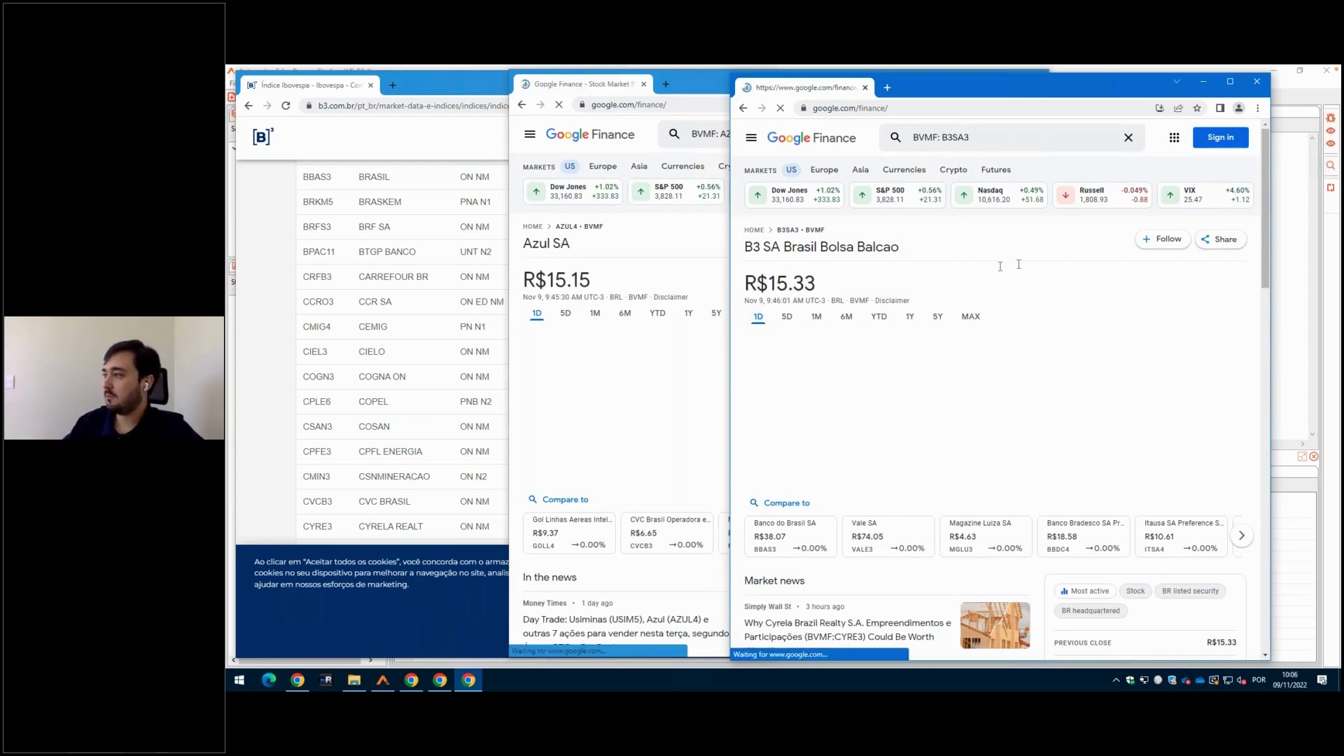
- Check the workflow's step metrics after the run, the Ibov folder's contents and the browser windows left open
{"action": "left_click", "coordinate": [1294, 271]}
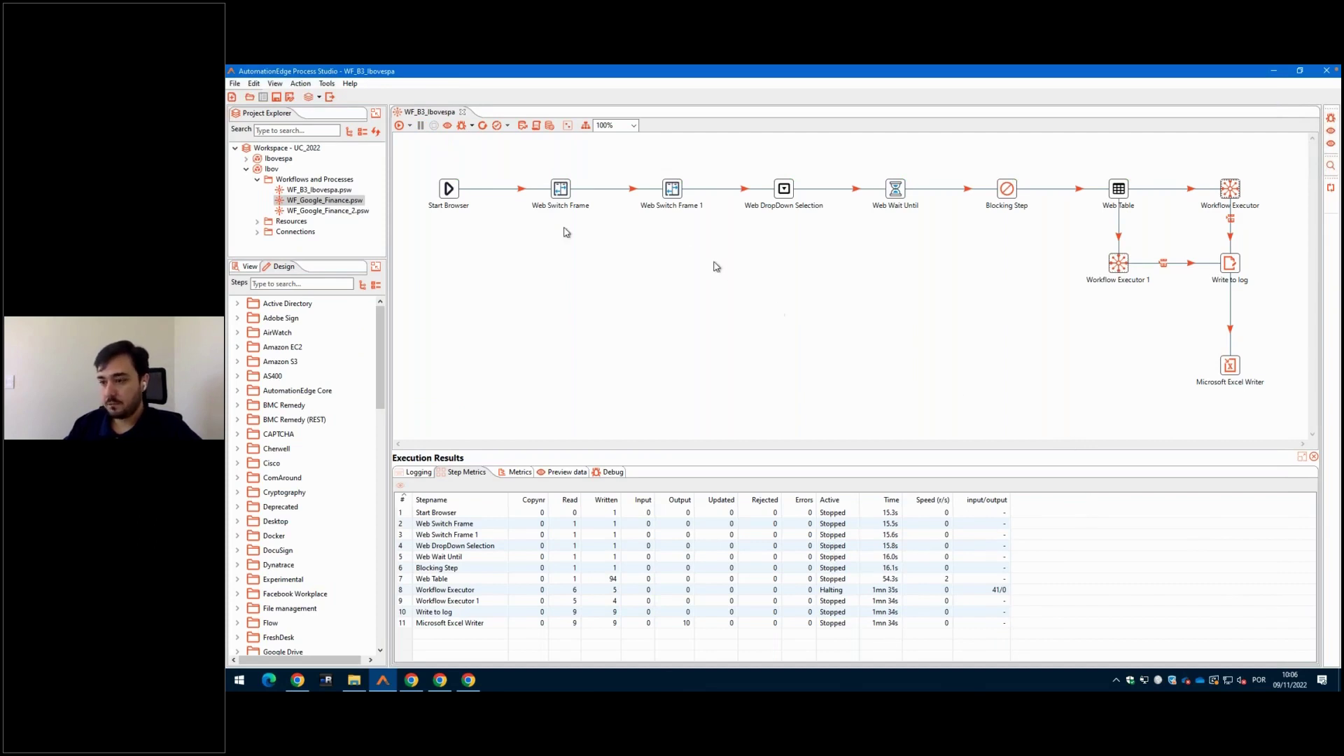
{"action": "left_click", "coordinate": [355, 682]}
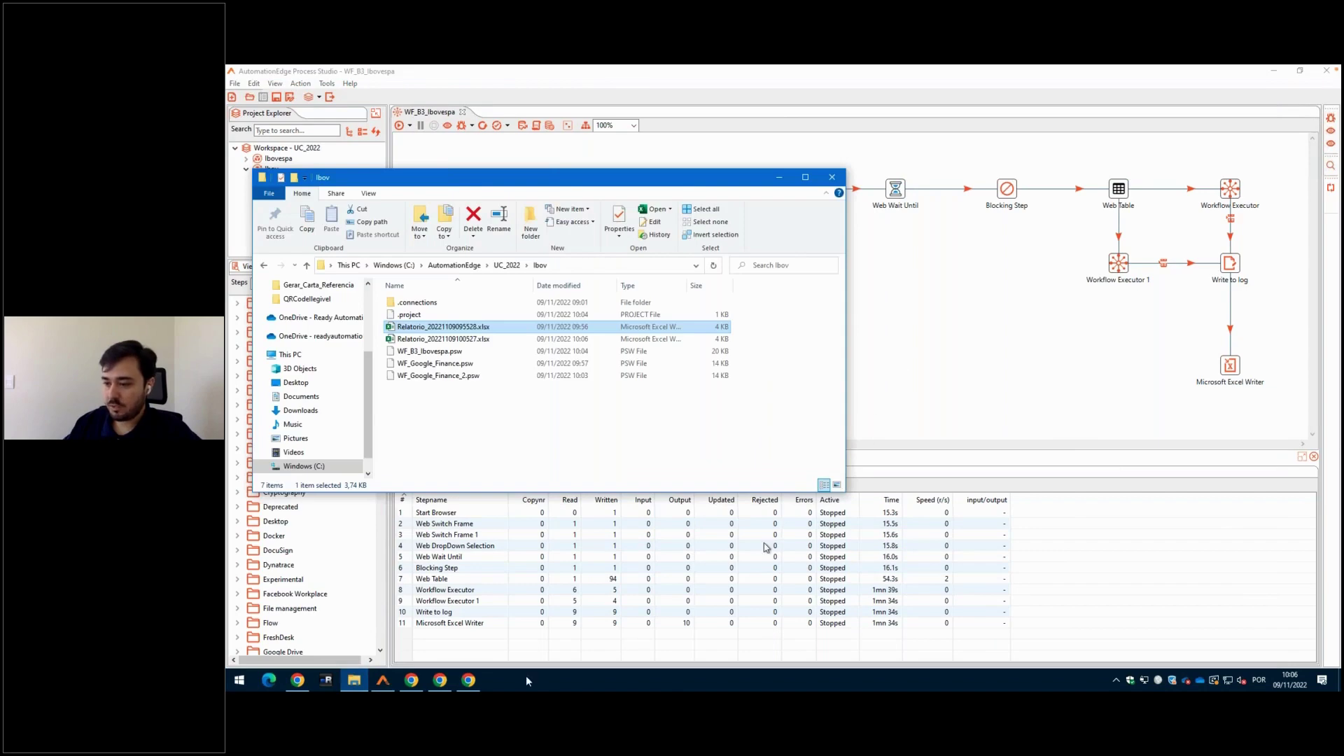
{"action": "left_click", "coordinate": [383, 680]}
{"action": "left_click", "coordinate": [412, 681]}
{"action": "left_click", "coordinate": [441, 683]}
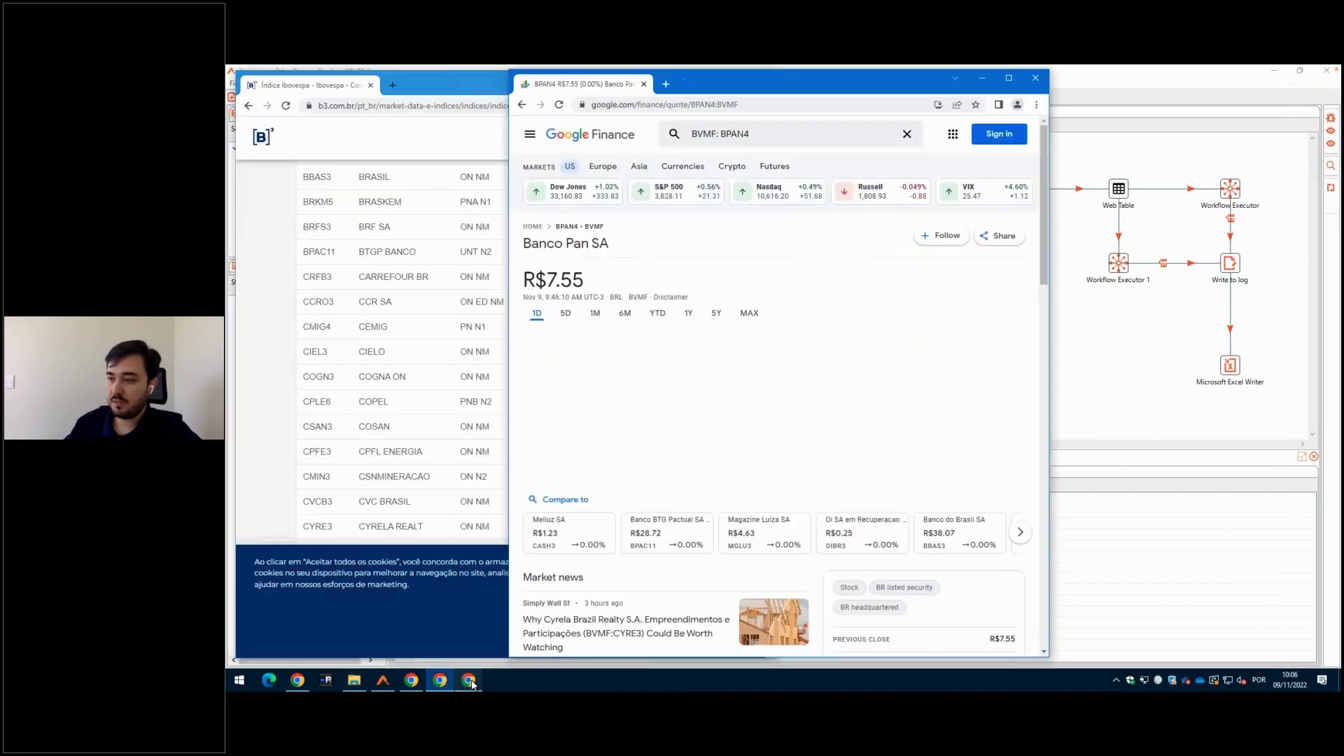
{"action": "left_click", "coordinate": [470, 683]}
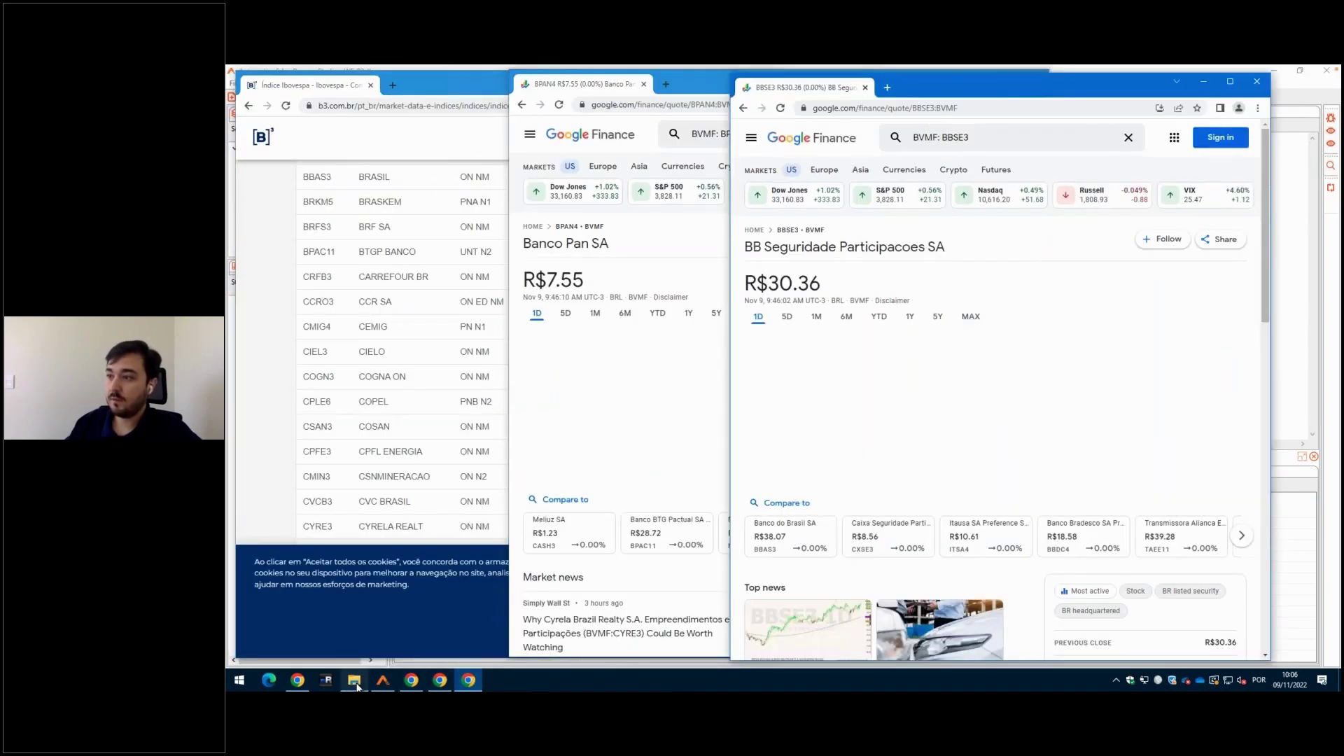
- Open Relatorio_20221109100527.xlsx, review its Codigo entries, close it and return to Process Studio
{"action": "left_click", "coordinate": [355, 683]}
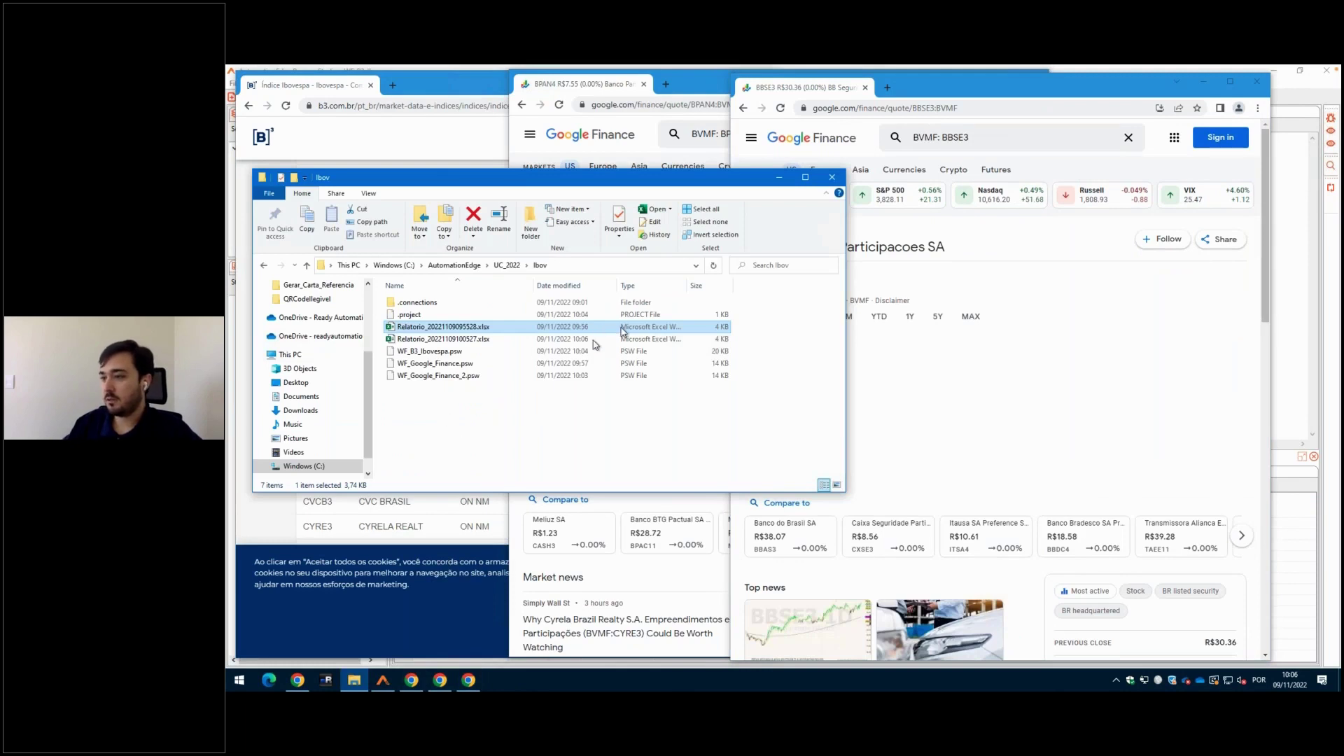
{"action": "double_click", "coordinate": [668, 342]}
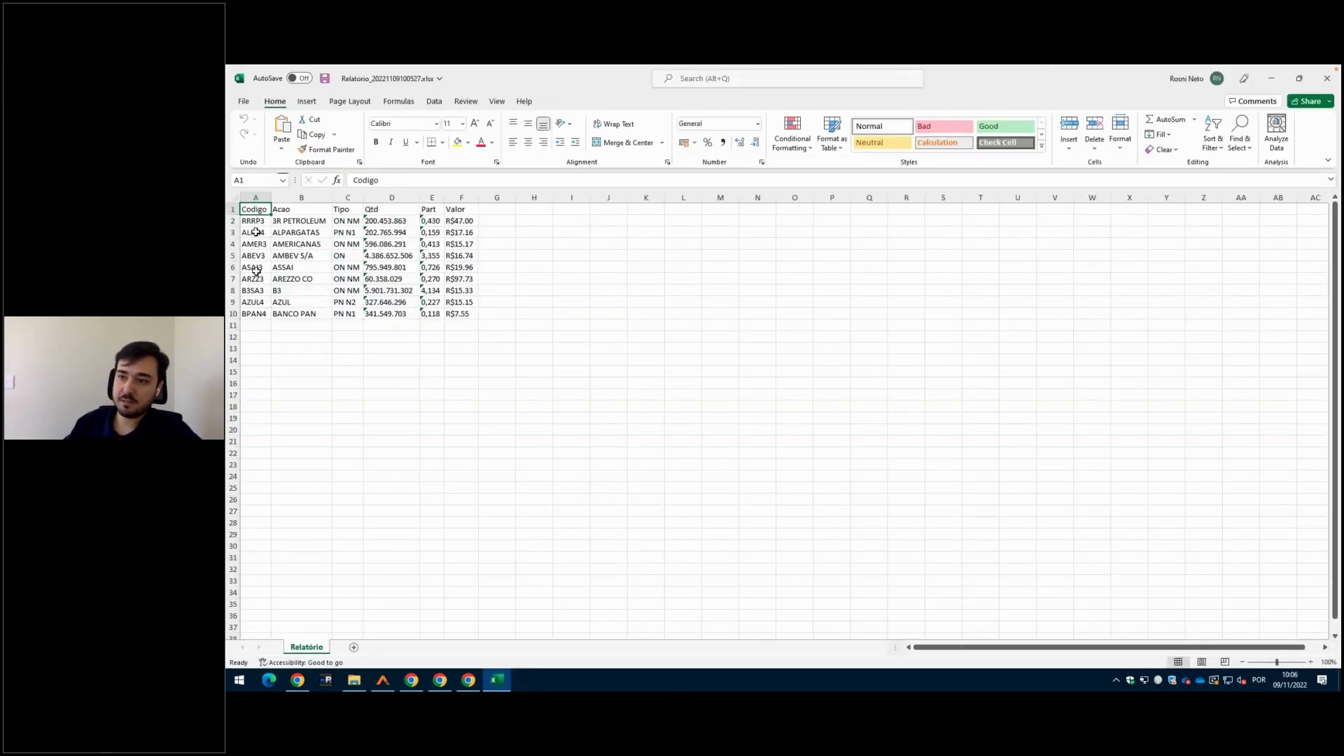
{"action": "left_click_drag", "start_coordinate": [257, 223], "coordinate": [254, 315]}
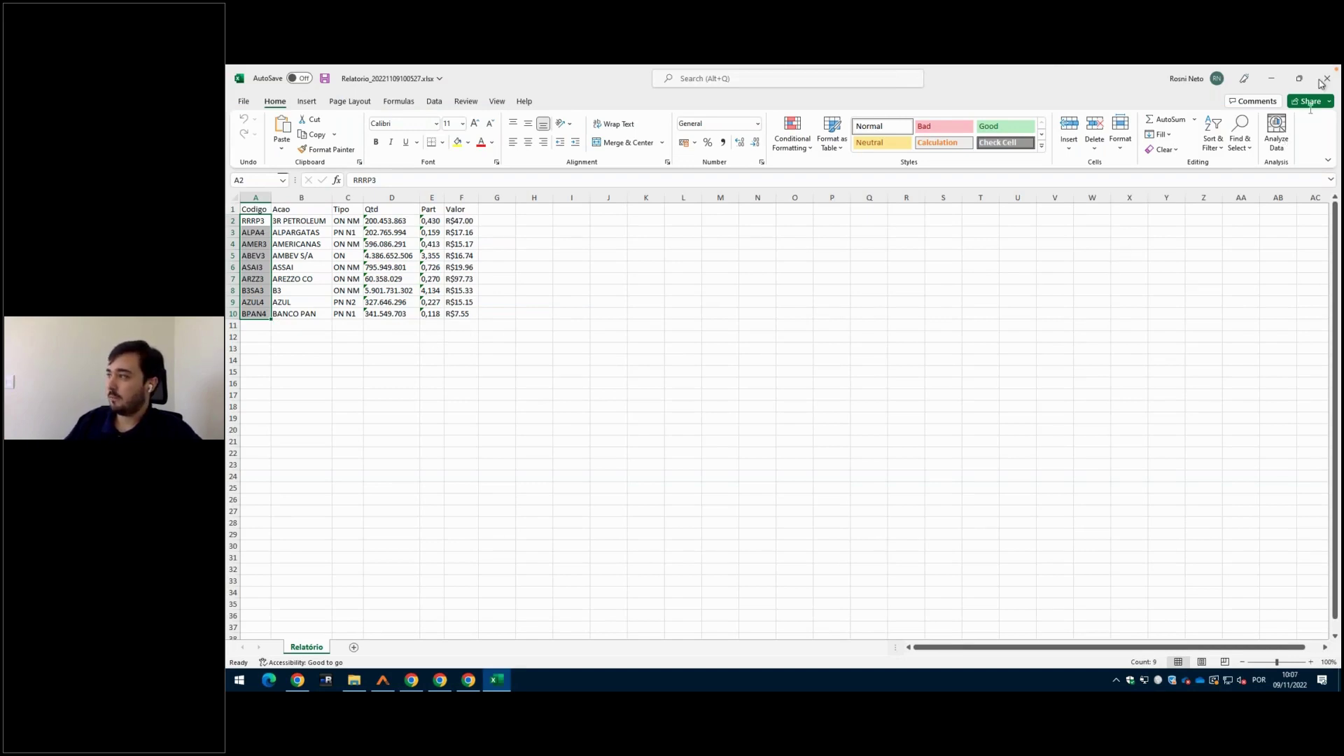
{"action": "left_click", "coordinate": [1323, 78]}
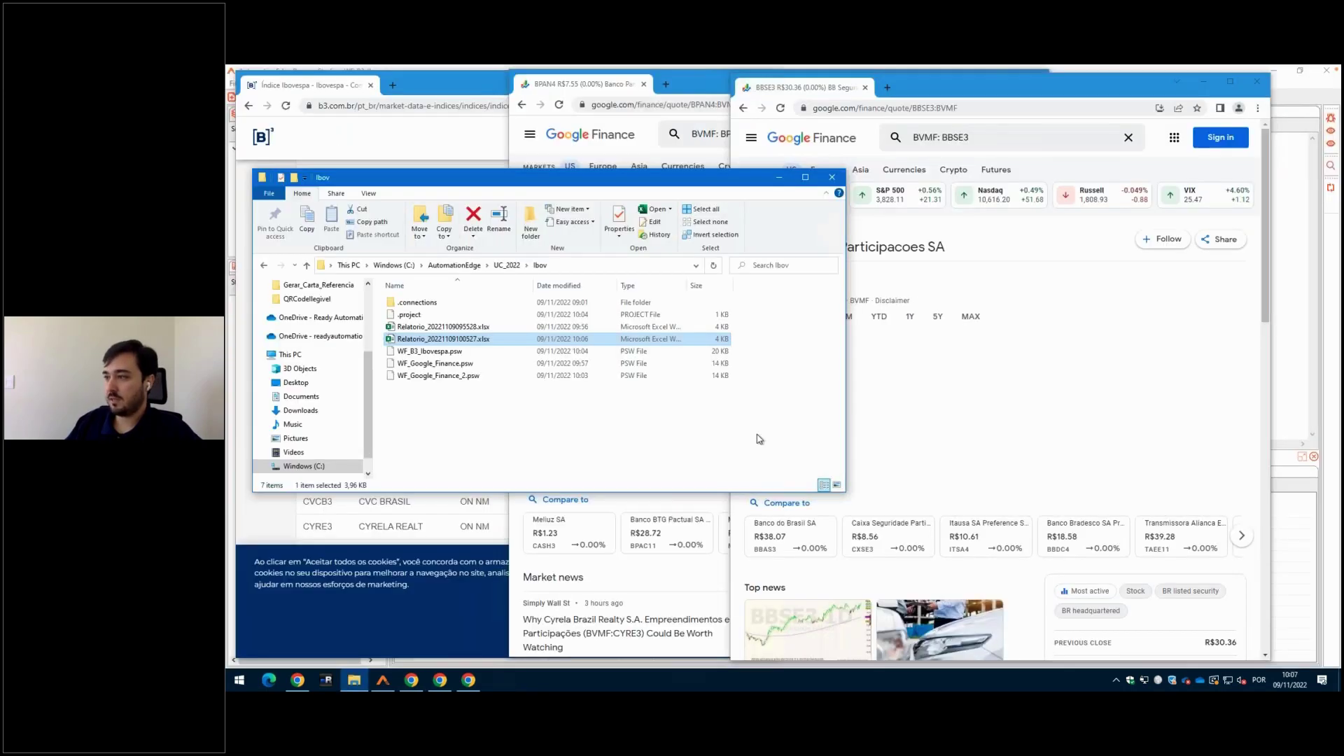
{"action": "left_click", "coordinate": [1288, 303]}
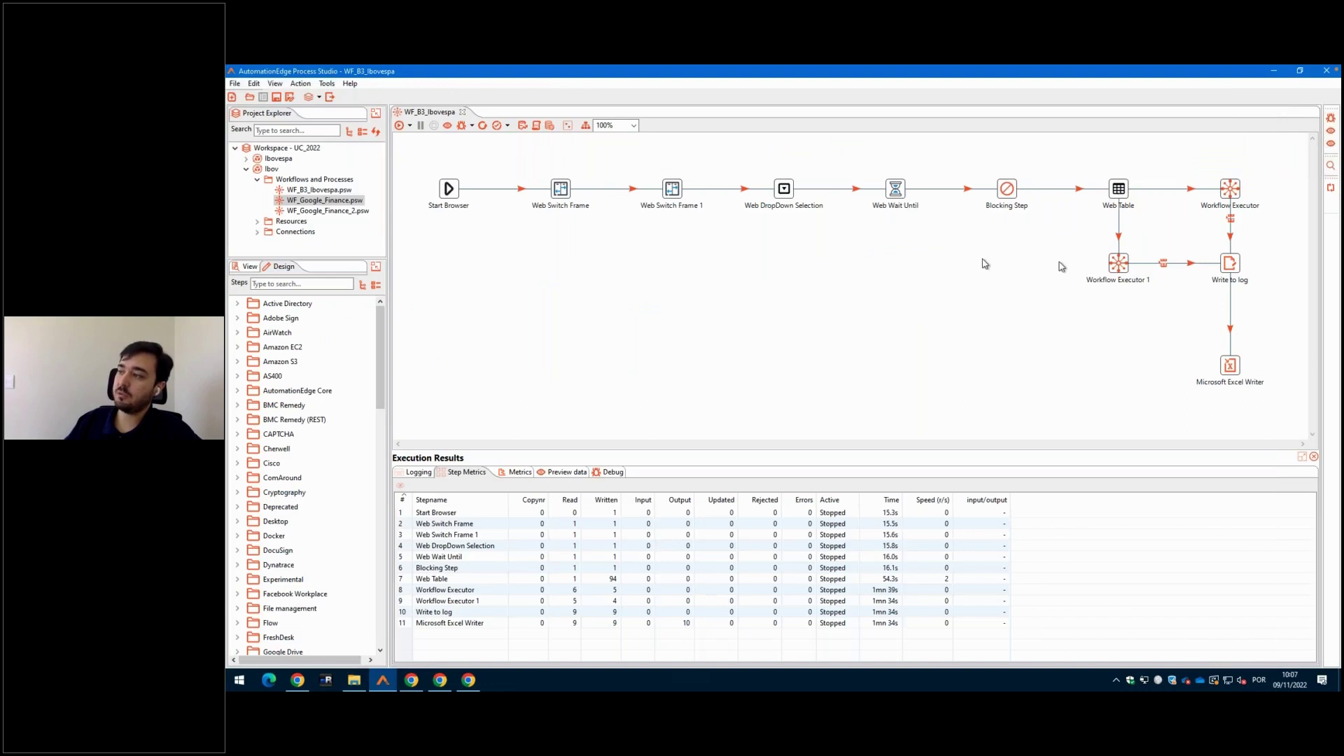
- Paste a copy of Workflow Executor 1 beside the original and connect Web Table's main output to it
{"action": "left_click", "coordinate": [1113, 266]}
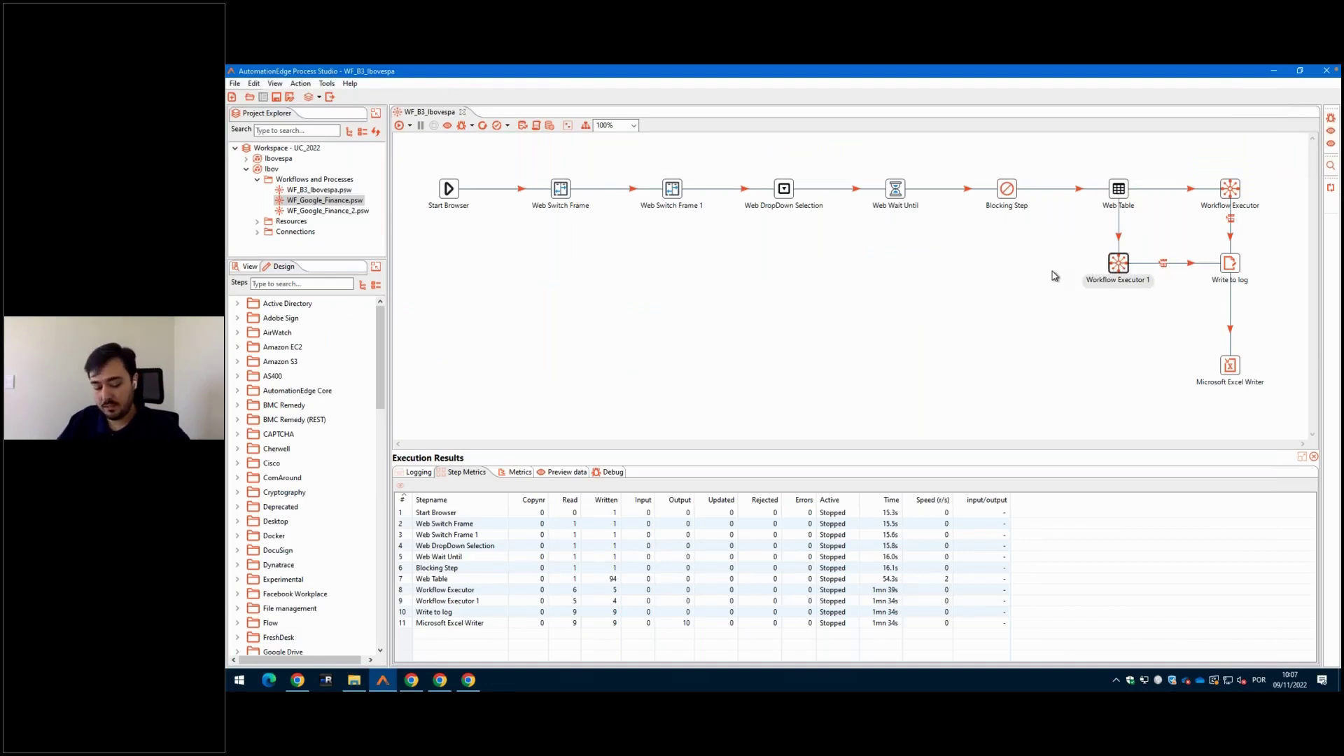
{"action": "key", "text": "ctrl+v"}
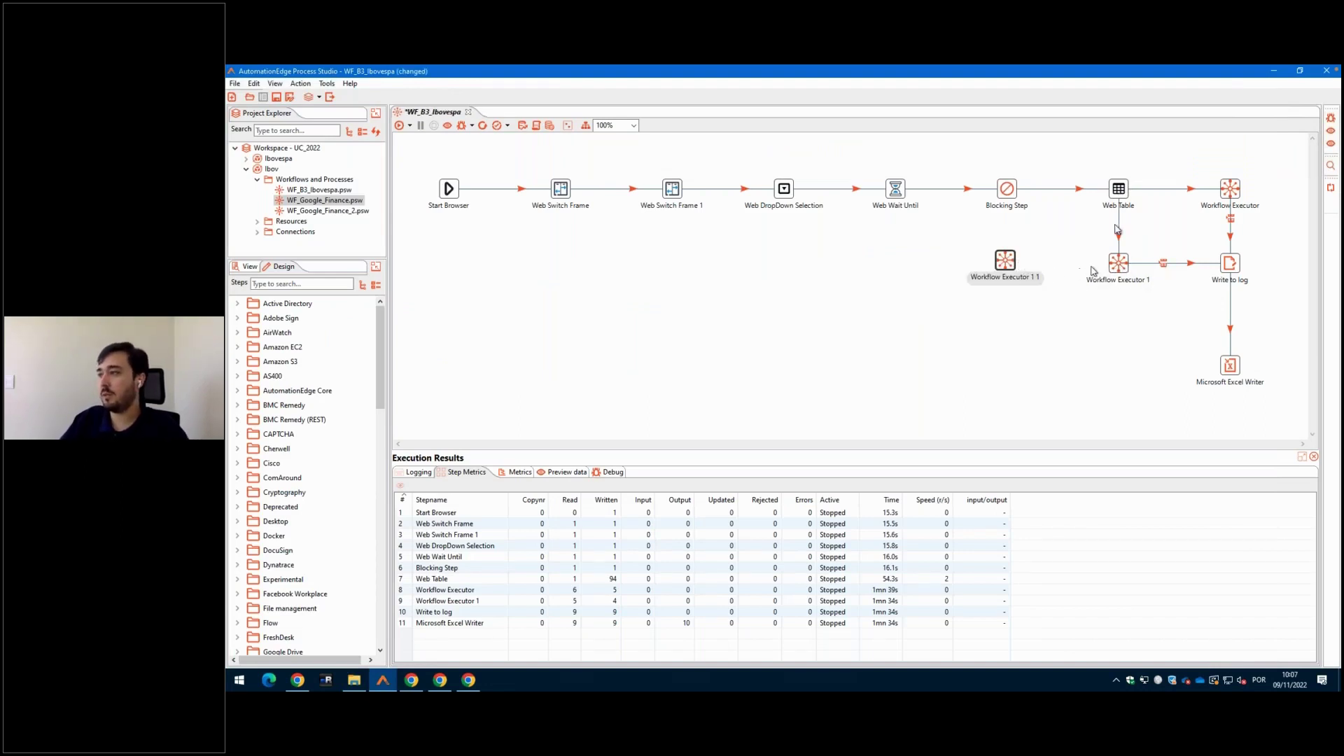
{"action": "left_click_drag", "start_coordinate": [1119, 196], "coordinate": [1008, 265]}
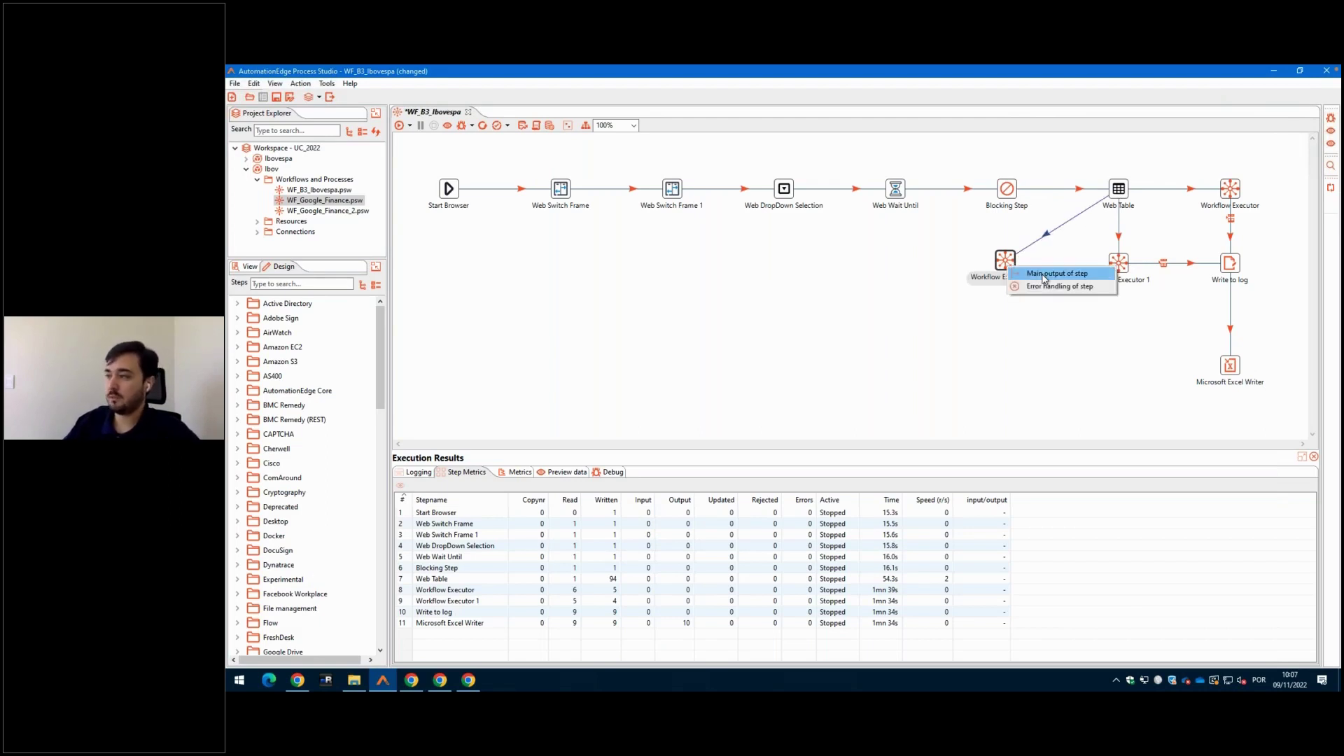
{"action": "left_click", "coordinate": [1044, 276]}
- Open the workflow referenced by the copied Workflow Executor step
{"action": "right_click", "coordinate": [1000, 269]}
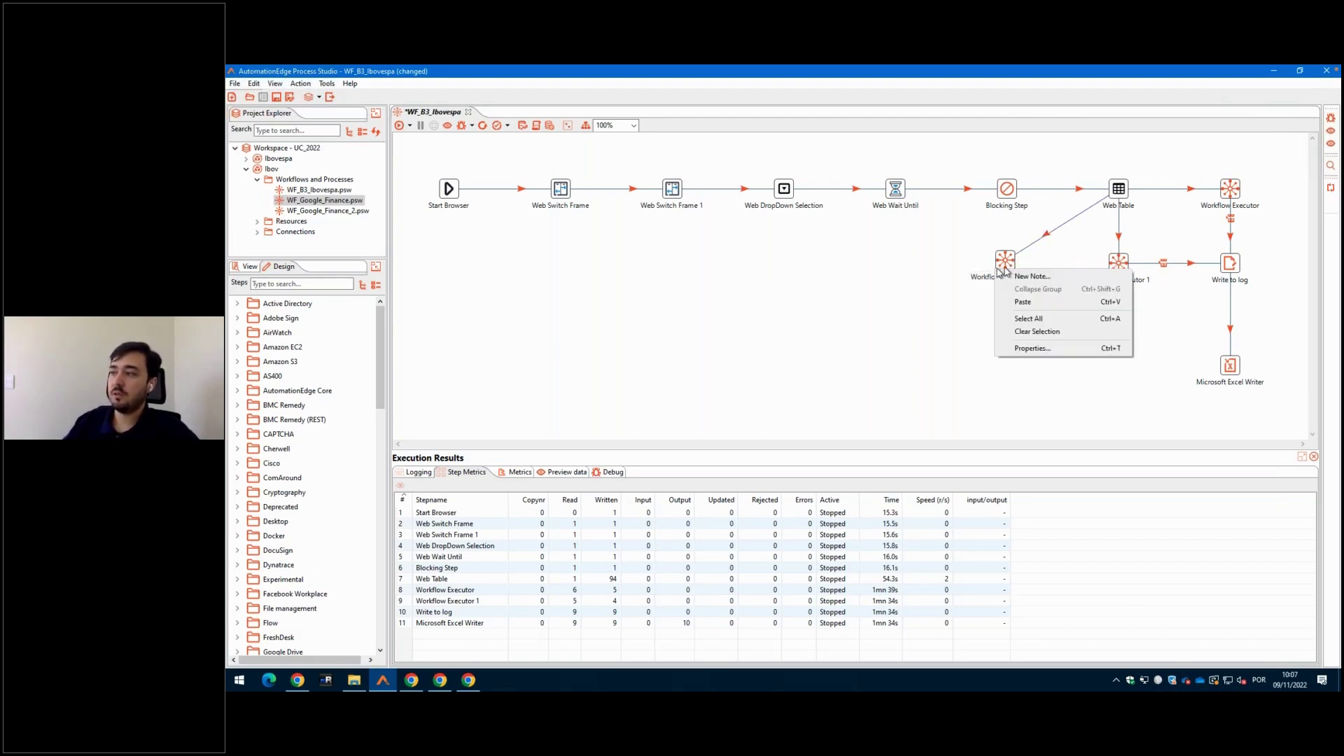
{"action": "right_click", "coordinate": [1006, 261]}
{"action": "mouse_move", "coordinate": [1058, 306]}
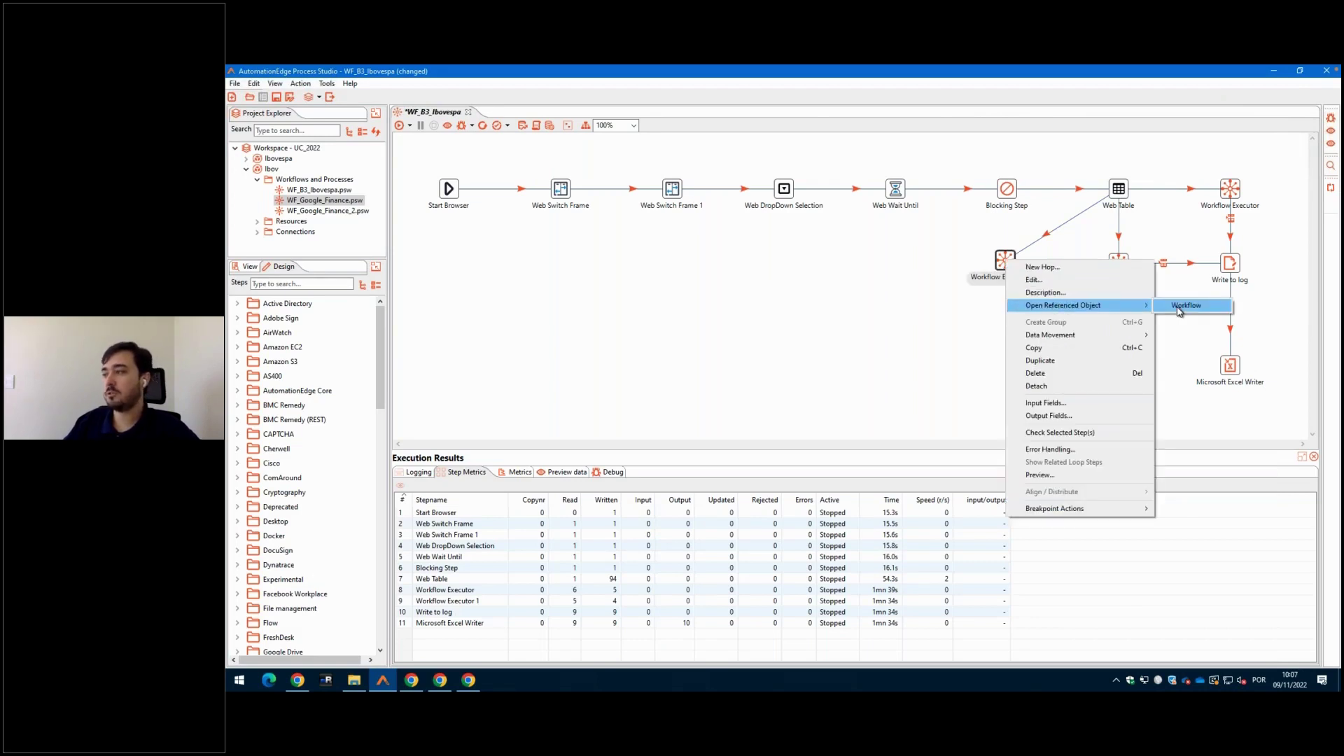
{"action": "left_click", "coordinate": [1180, 308]}
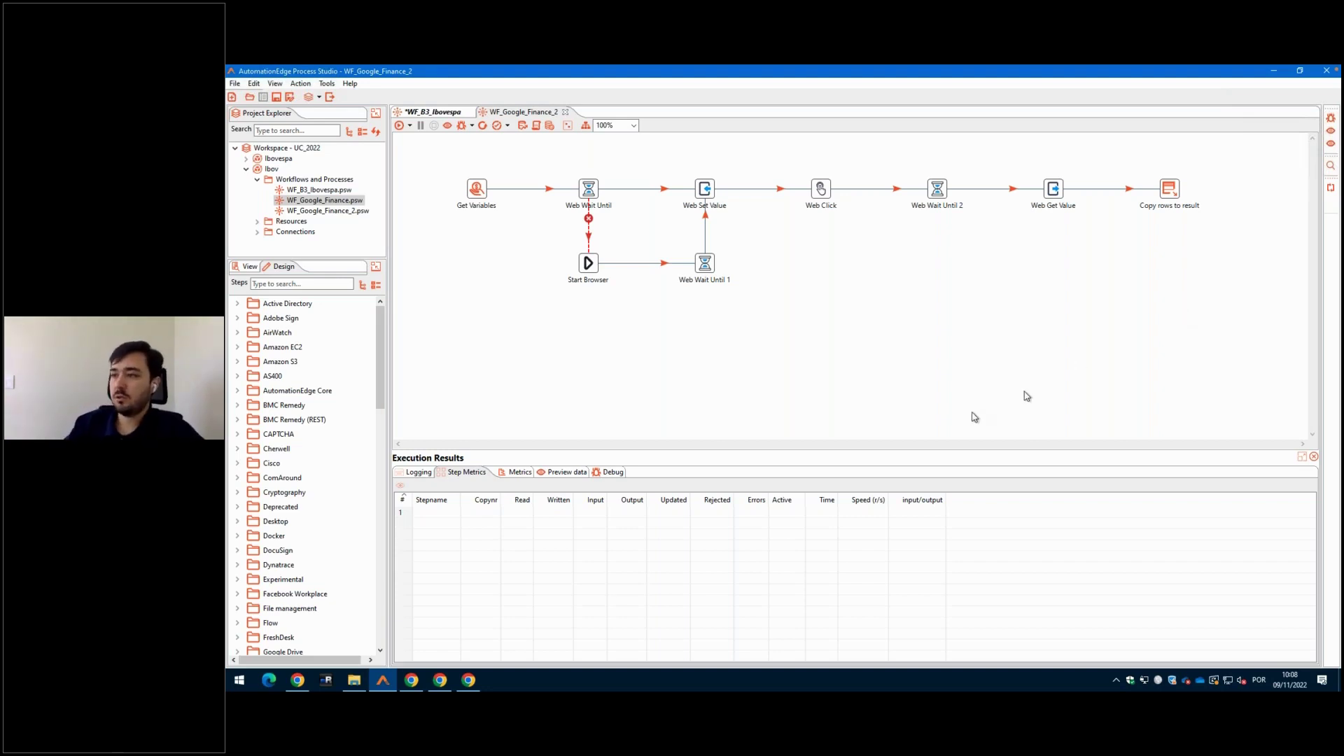
- Inspect the settings of the Start Browser and Web Wait Until steps in WF_Google_Finance_2, closing both without changes
{"action": "left_click", "coordinate": [589, 266]}
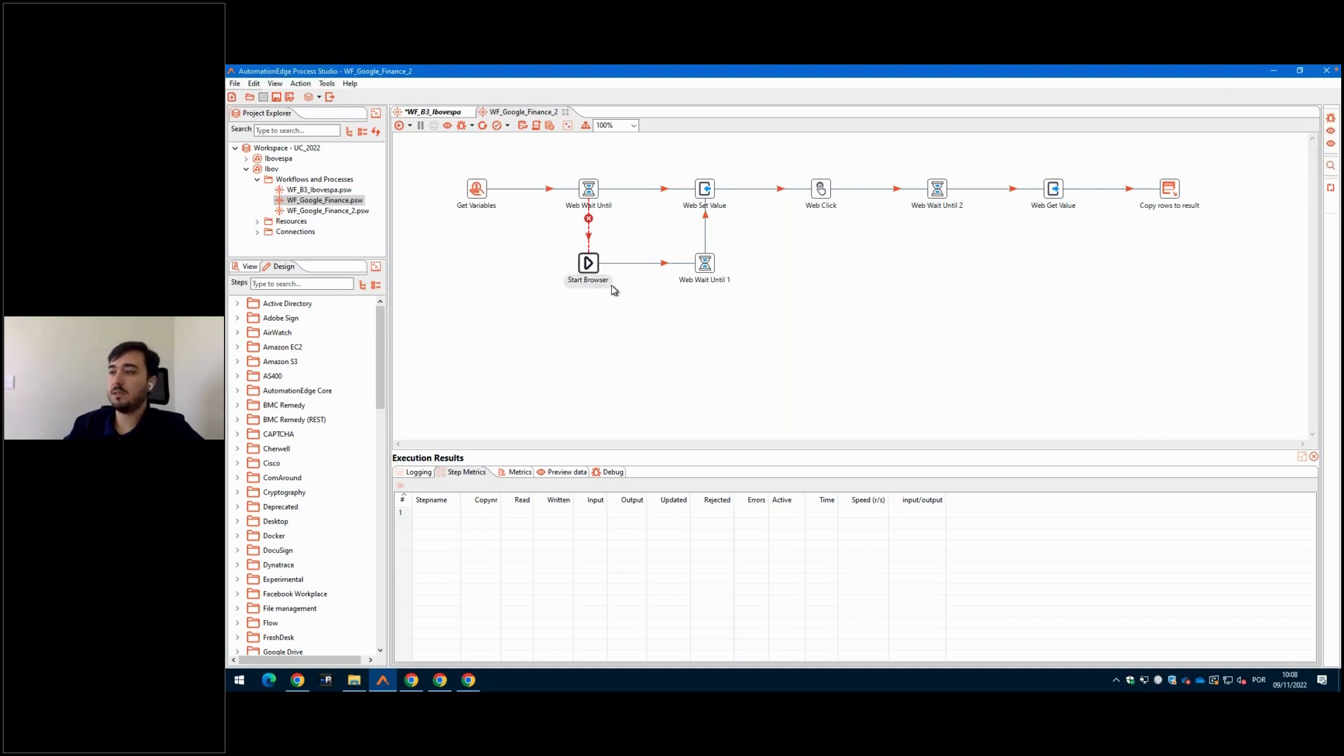
{"action": "double_click", "coordinate": [589, 265]}
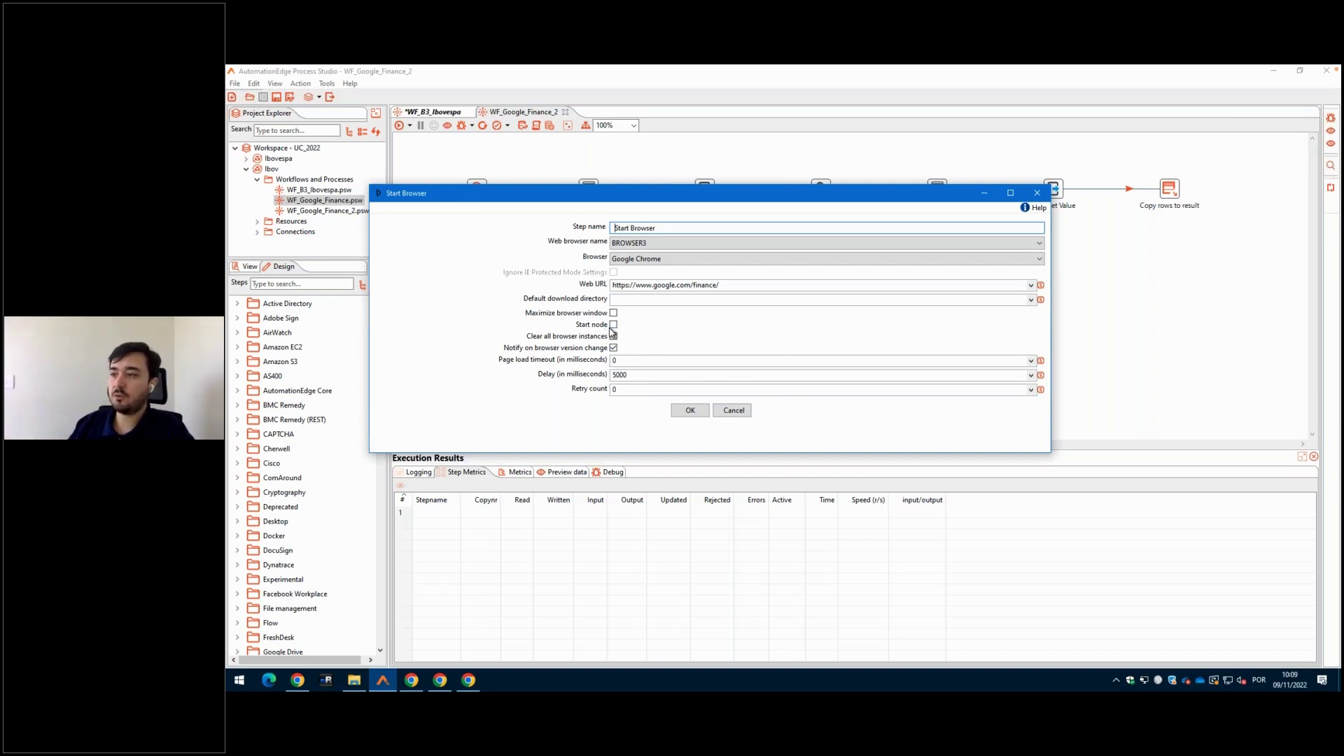
{"action": "left_click", "coordinate": [732, 411]}
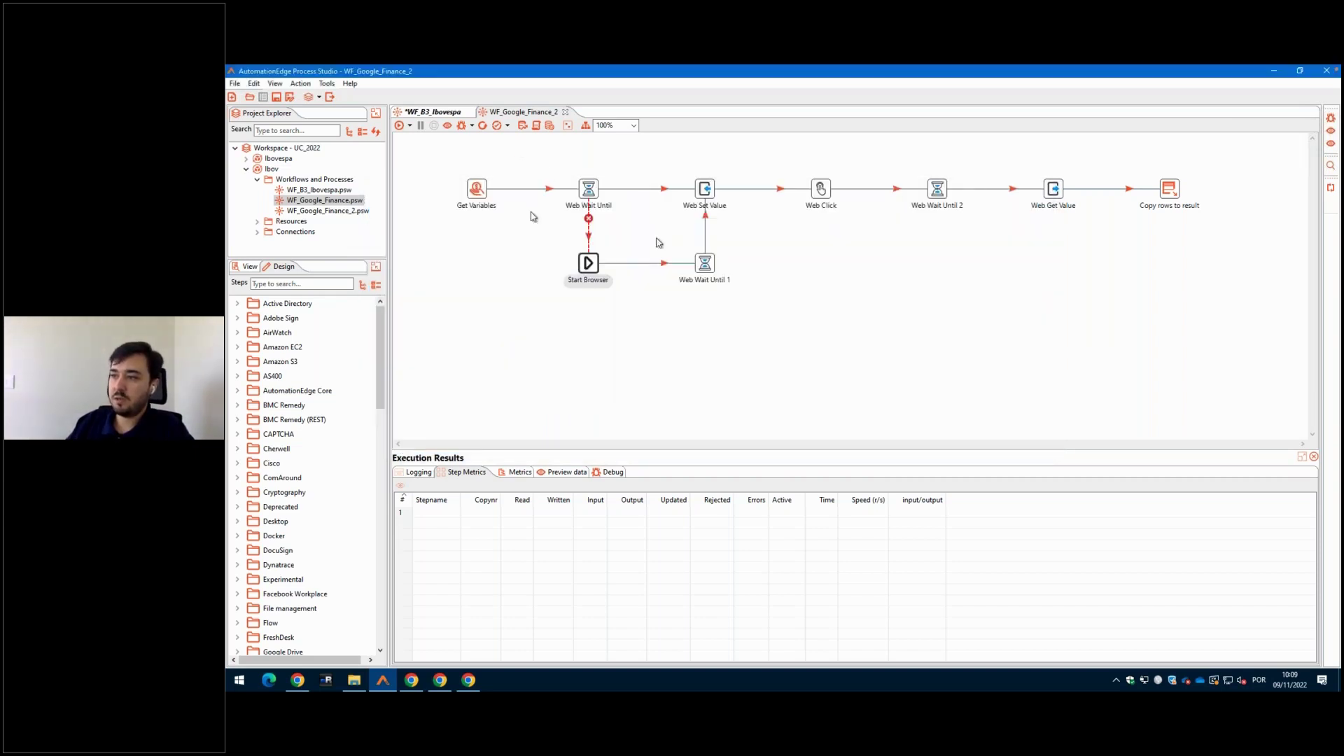
{"action": "left_click", "coordinate": [598, 205]}
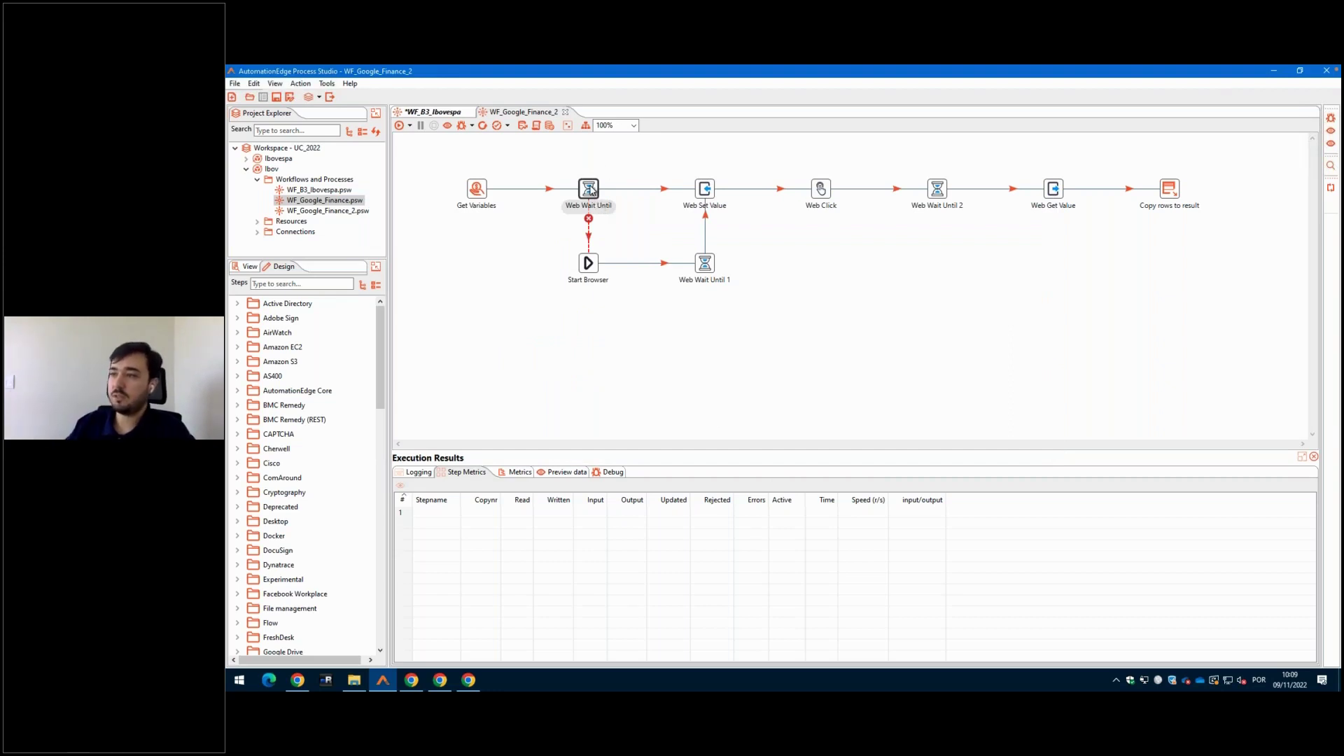
{"action": "double_click", "coordinate": [590, 190]}
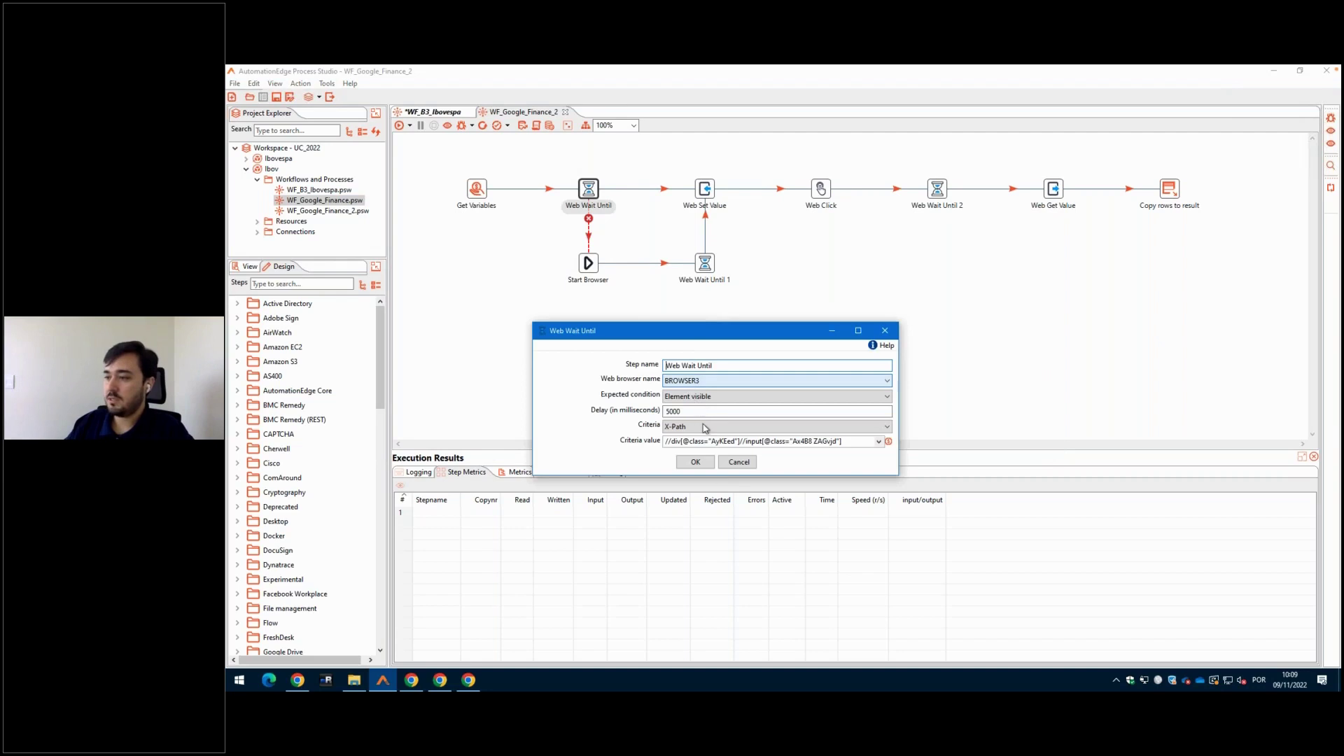
{"action": "key", "text": "Escape"}
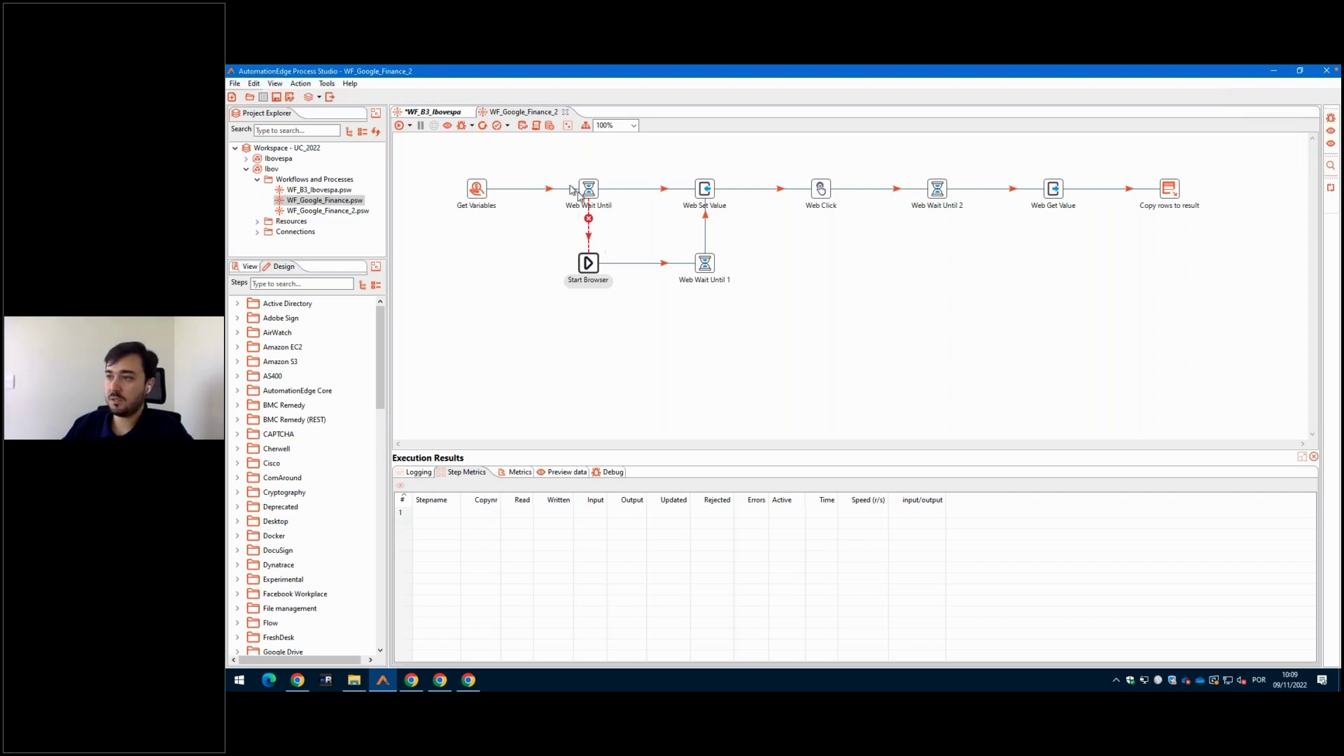
- Close the WF_Google_Finance_2 workflow and return to WF_B3_Ibovespa
{"action": "left_click_drag", "start_coordinate": [560, 170], "coordinate": [632, 302]}
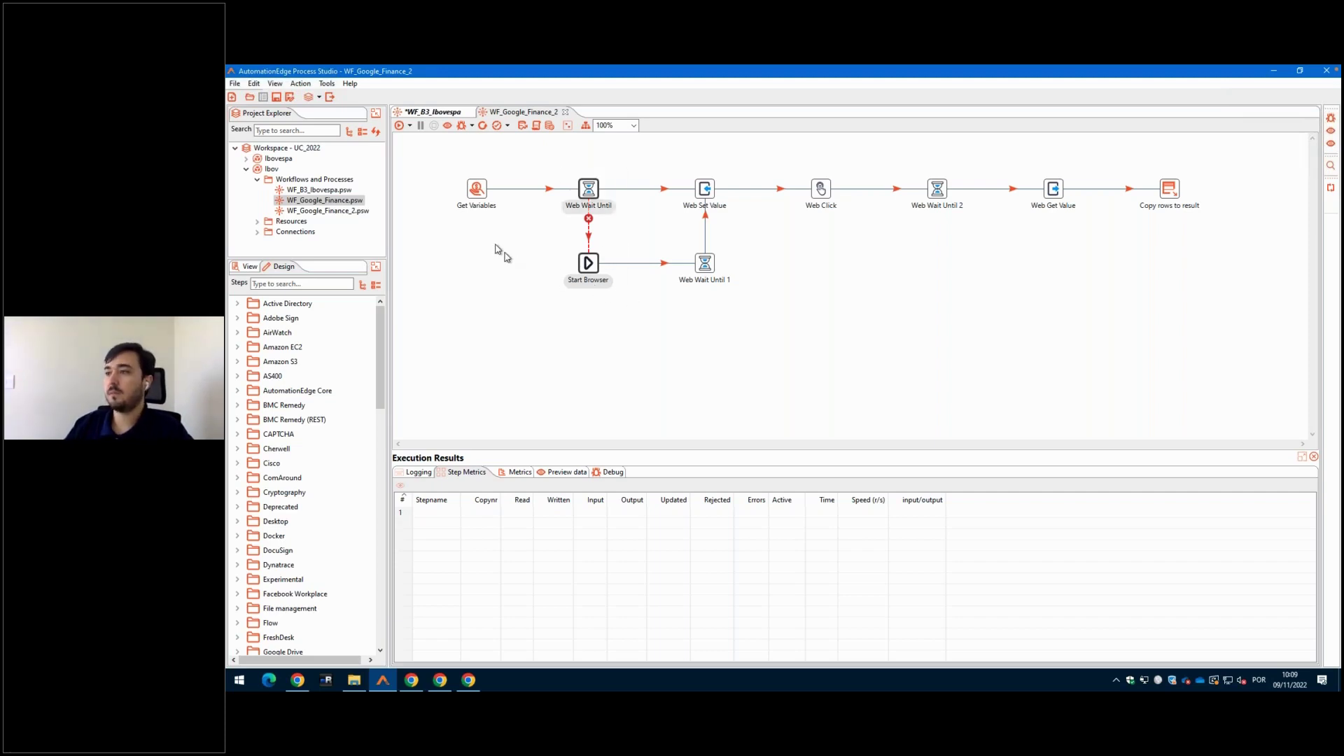
{"action": "left_click", "coordinate": [518, 210]}
{"action": "left_click", "coordinate": [564, 114]}
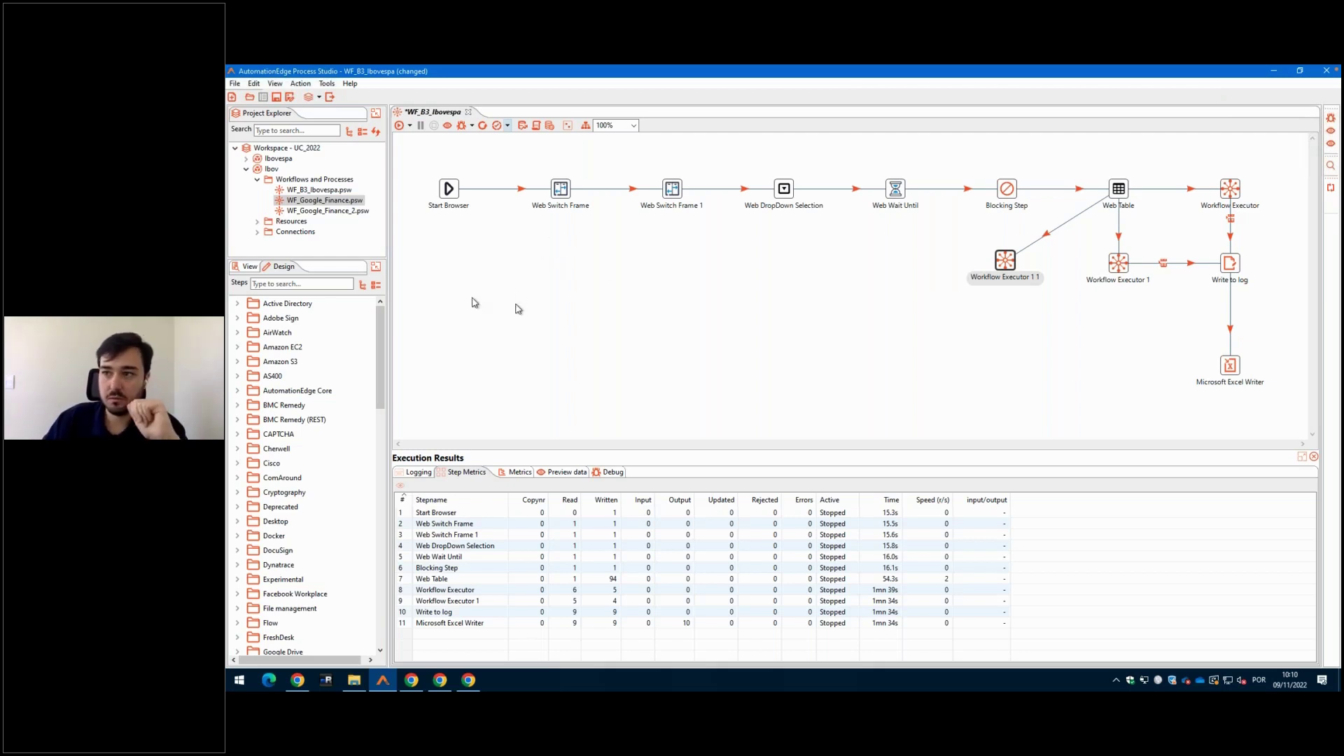
- Add a Table input step in the empty area below the main flow, view its settings and close them without changes
{"action": "left_click", "coordinate": [296, 282]}
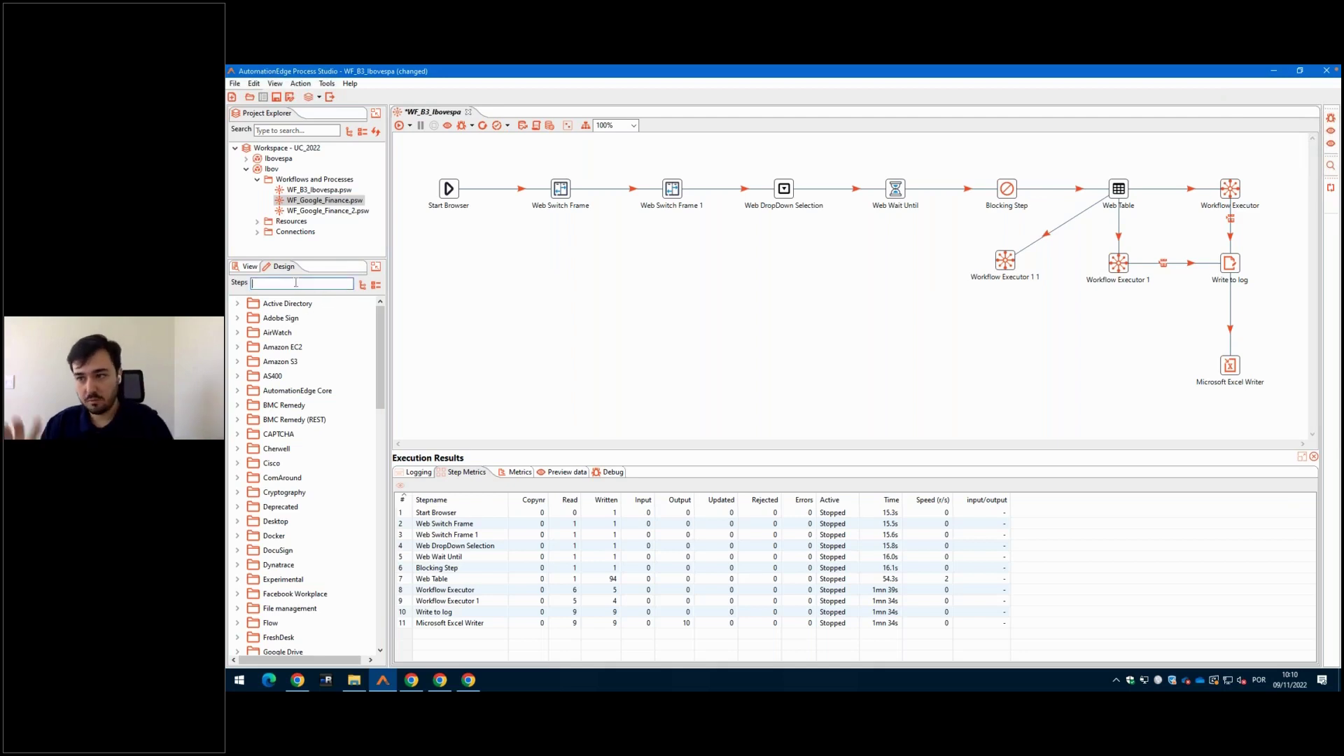
{"action": "type", "text": "table"}
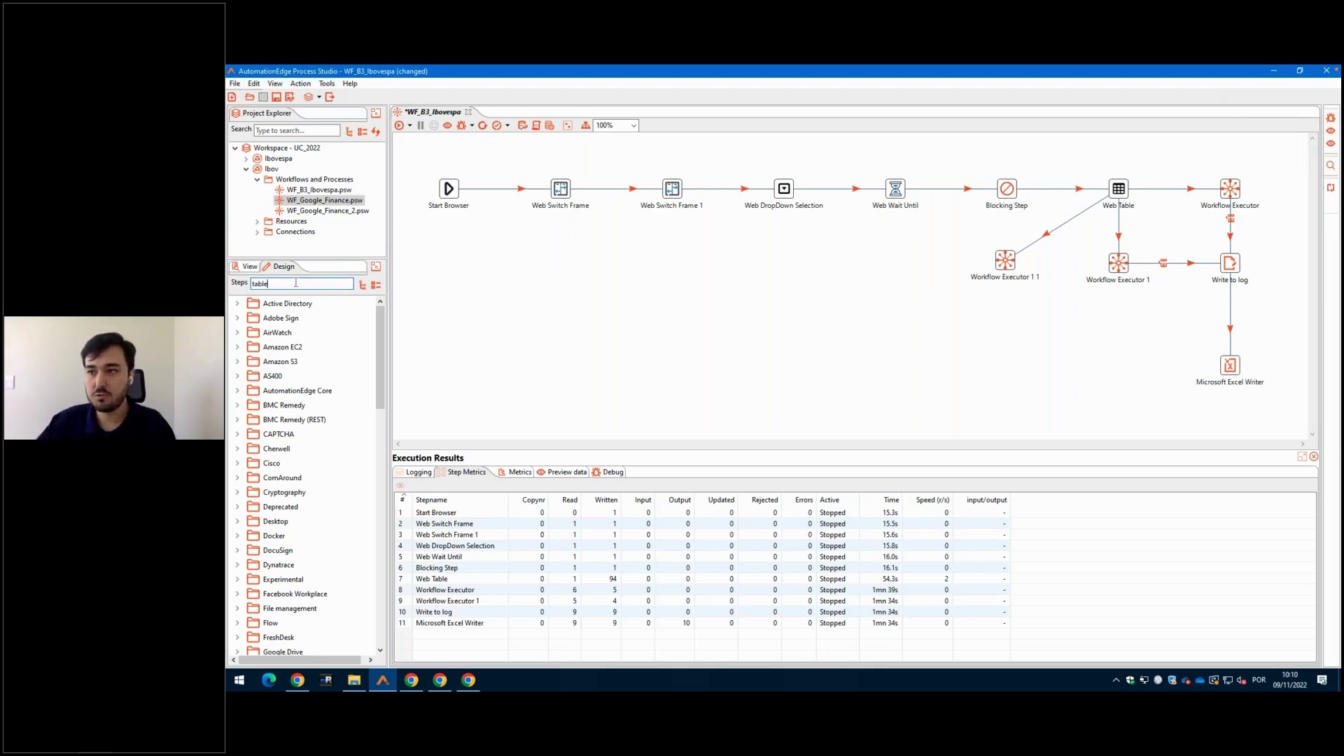
{"action": "left_click_drag", "start_coordinate": [297, 391], "coordinate": [532, 340]}
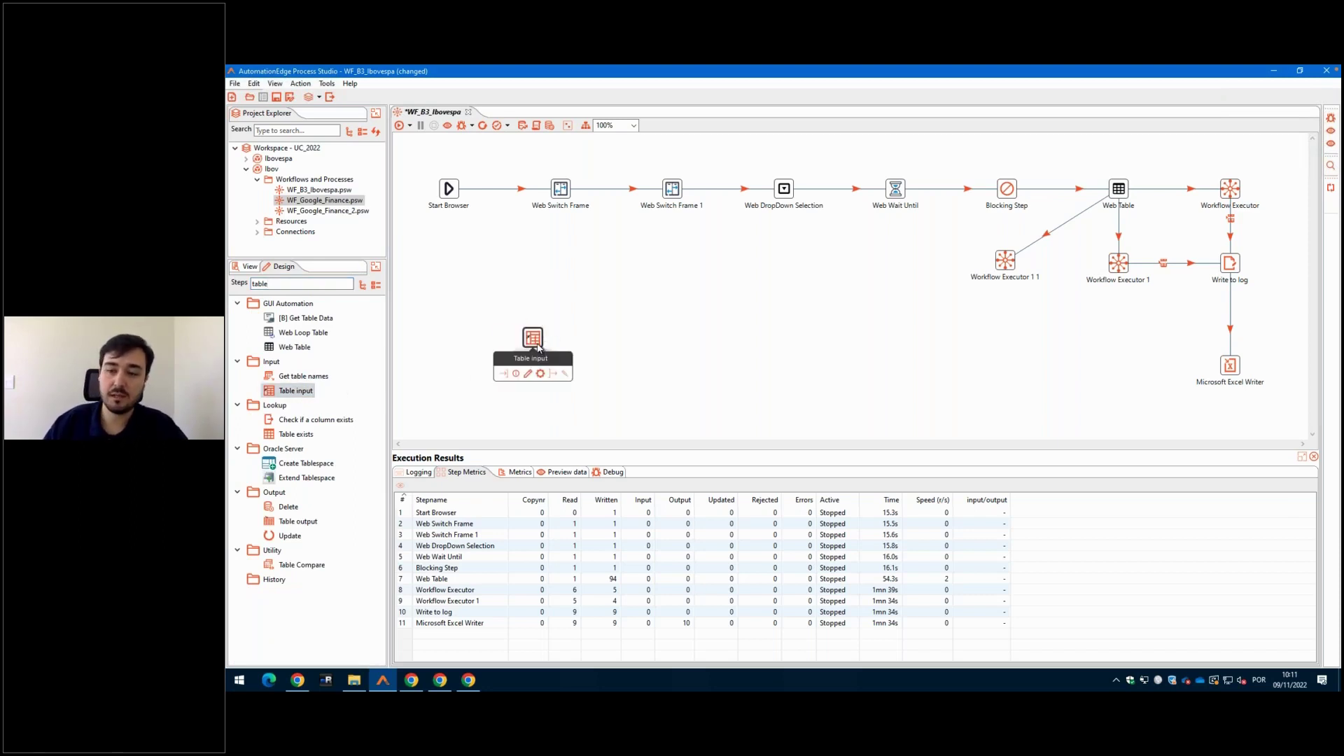
{"action": "double_click", "coordinate": [537, 348]}
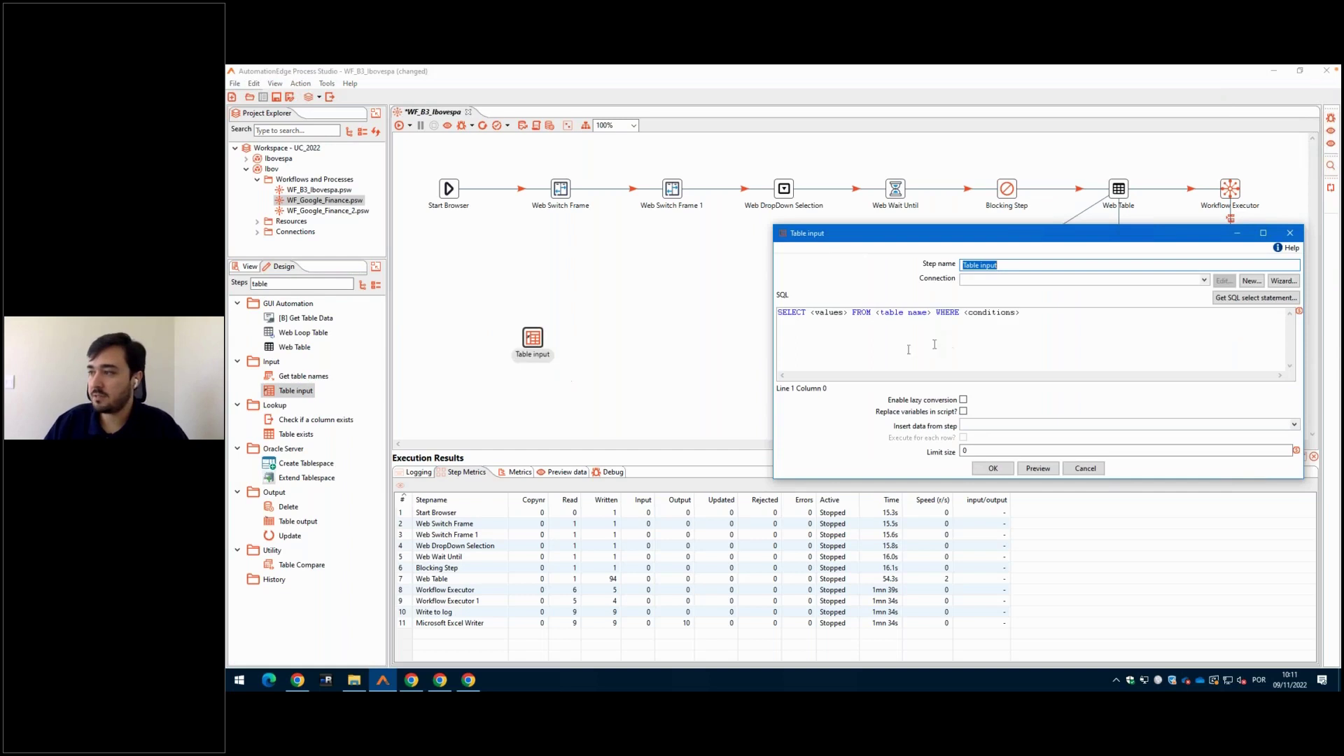
{"action": "left_click", "coordinate": [1085, 468]}
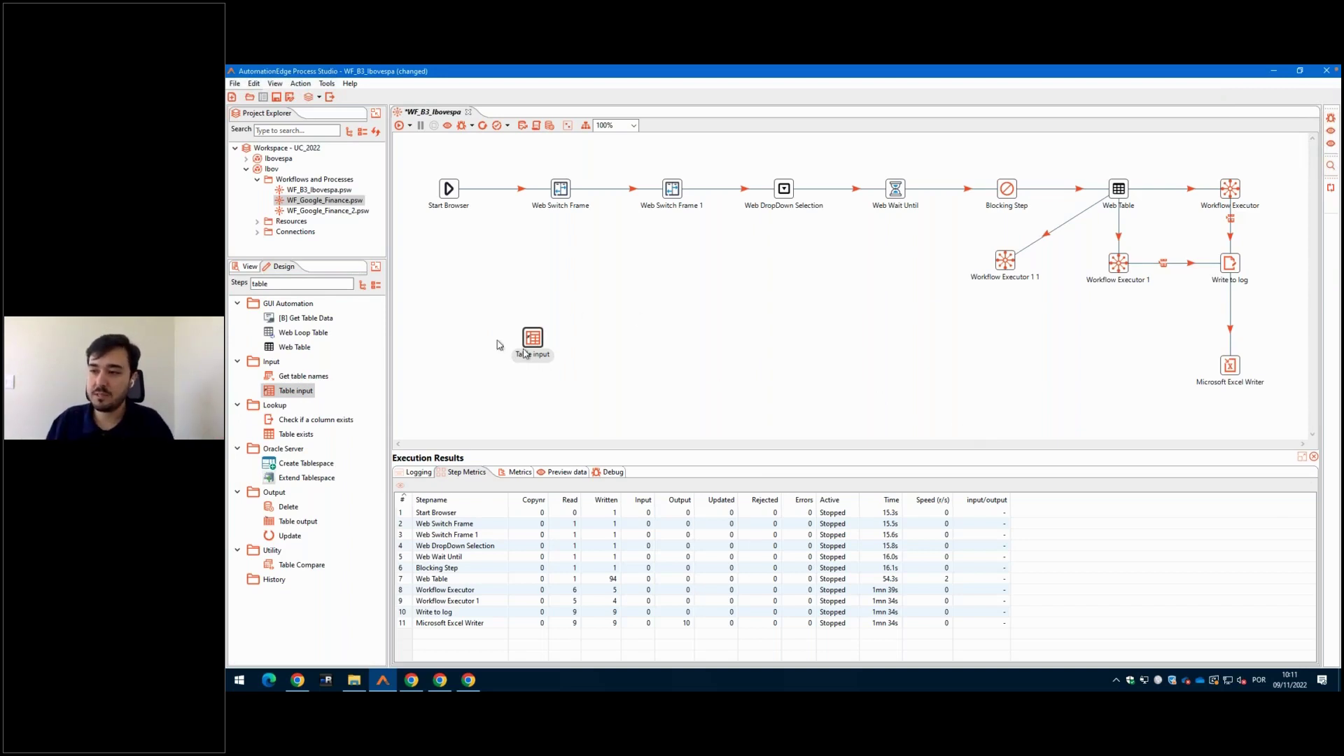
- Find the Workflow Executor step and add it beside Table input, linked to receive its rows
{"action": "double_click", "coordinate": [289, 283]}
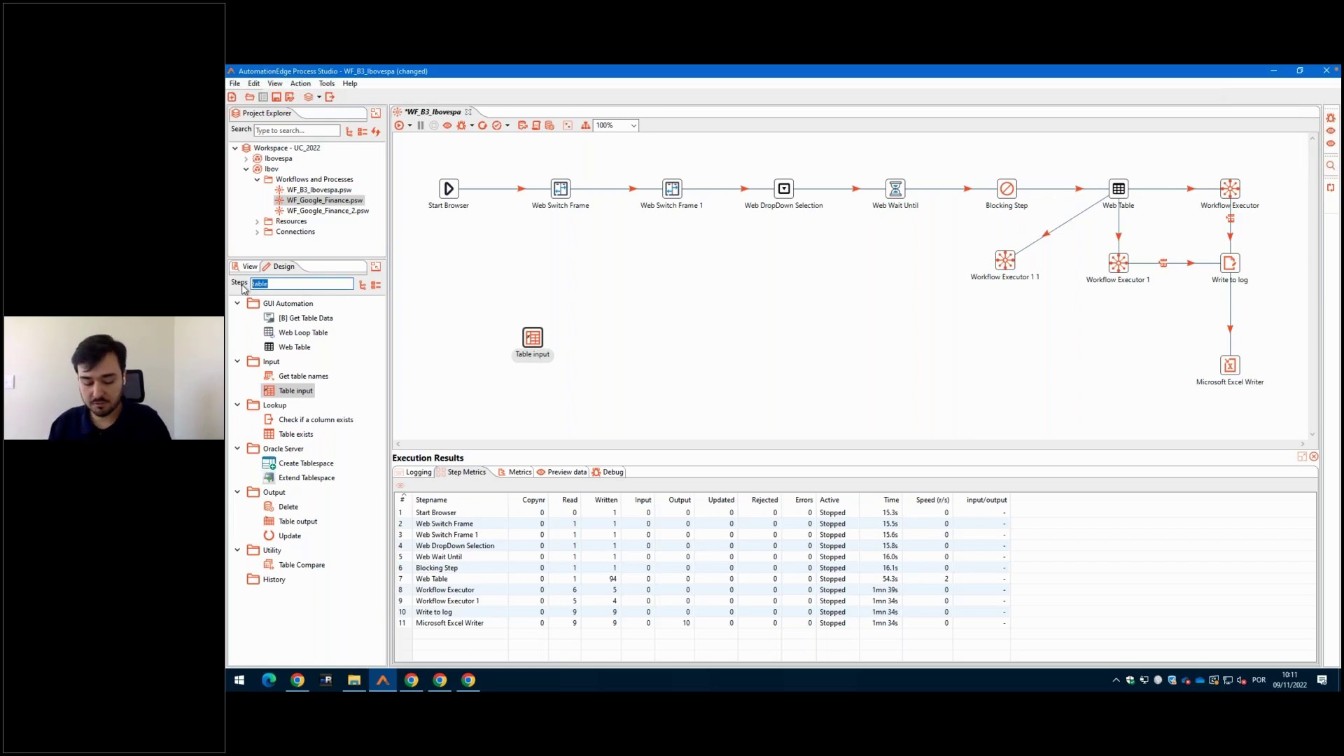
{"action": "type", "text": "t"}
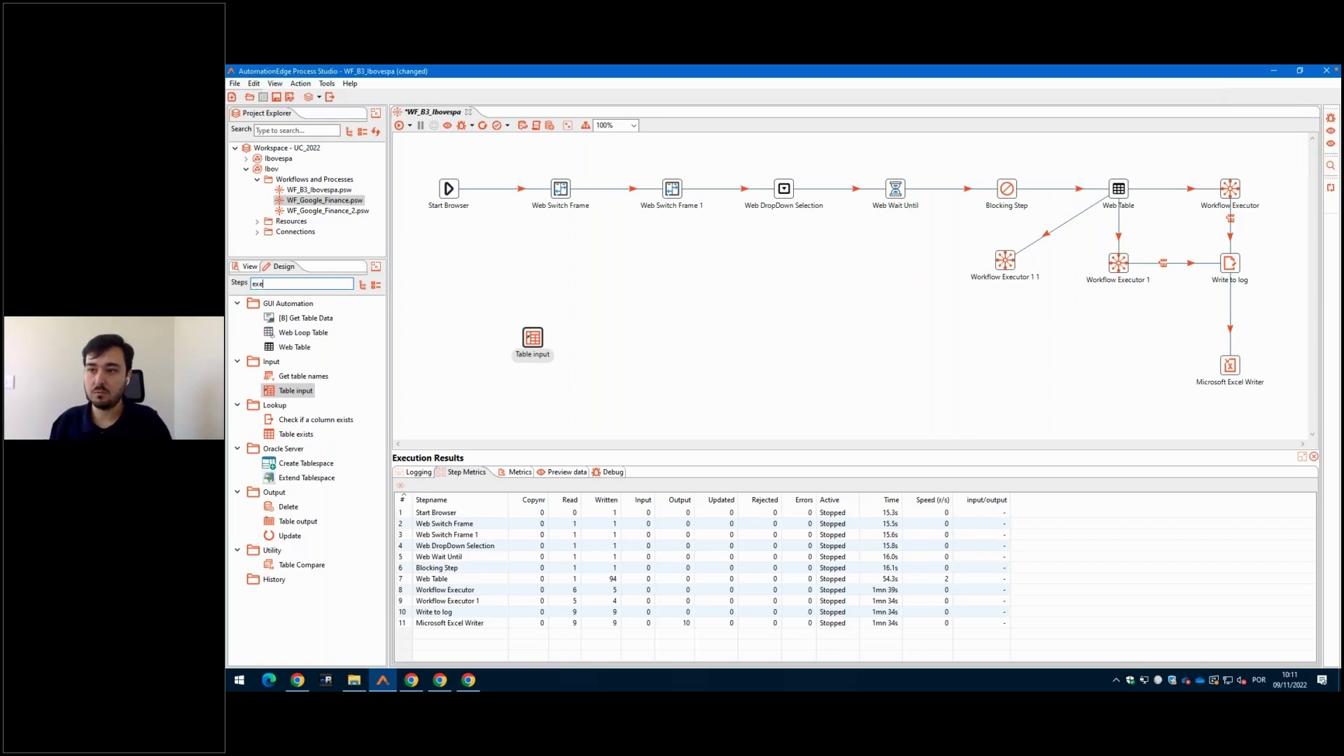
{"action": "key", "text": "BackSpace"}
{"action": "key", "text": "BackSpace"}
{"action": "key", "text": "BackSpace"}
{"action": "type", "text": "workflow"}
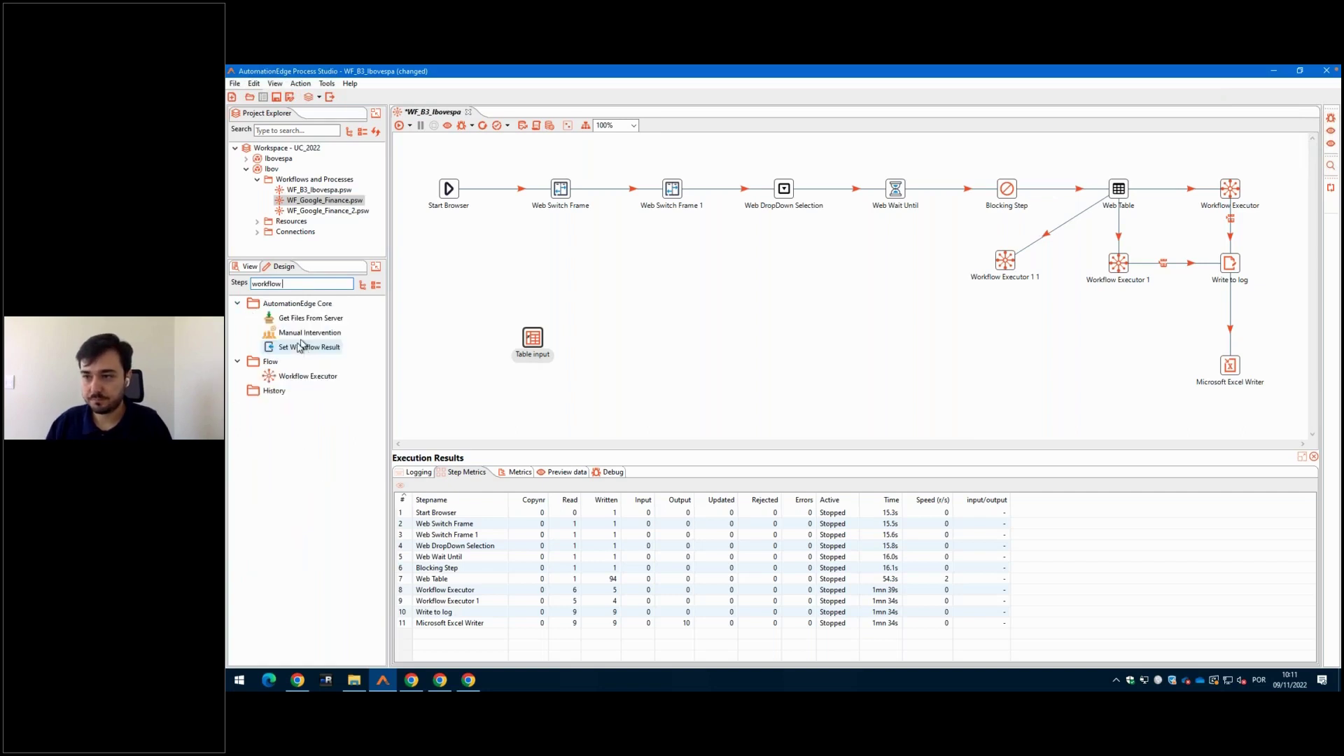
{"action": "left_click_drag", "start_coordinate": [301, 376], "coordinate": [649, 338]}
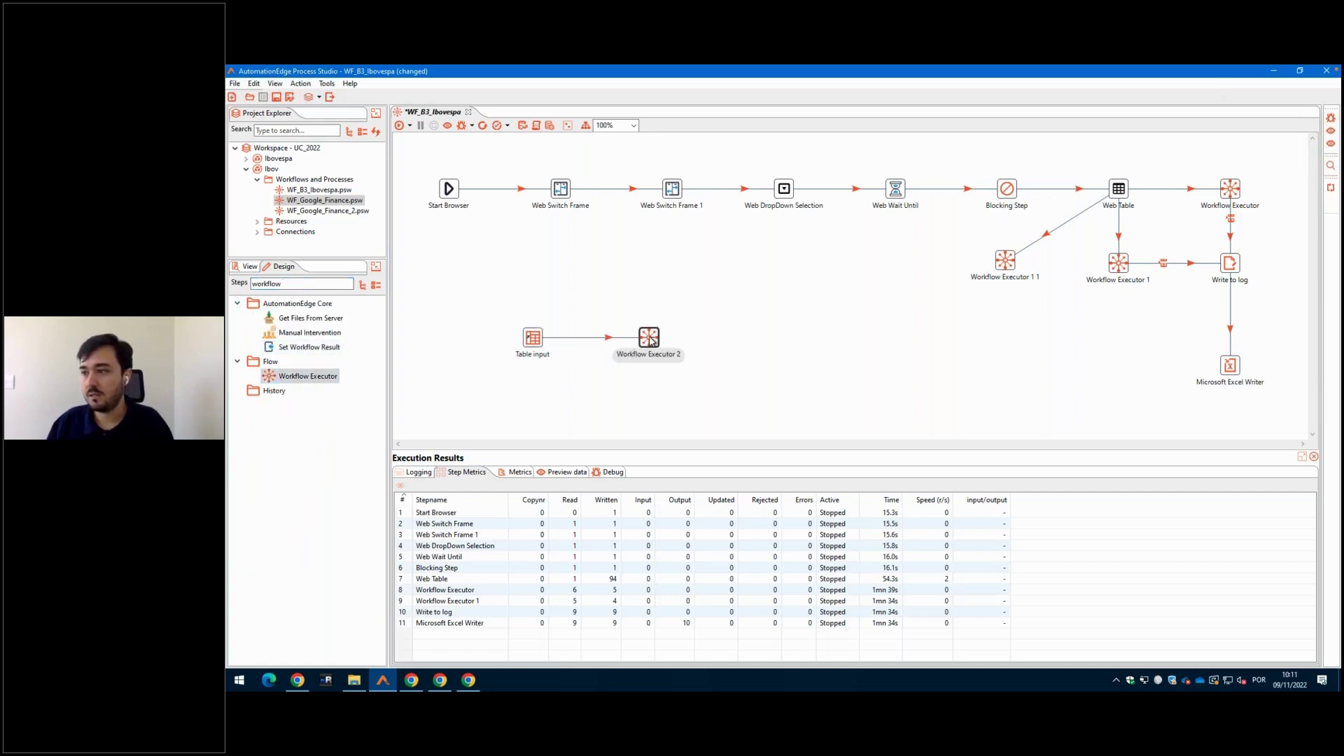
{"action": "double_click", "coordinate": [649, 338]}
{"action": "type", "text": "AD"}
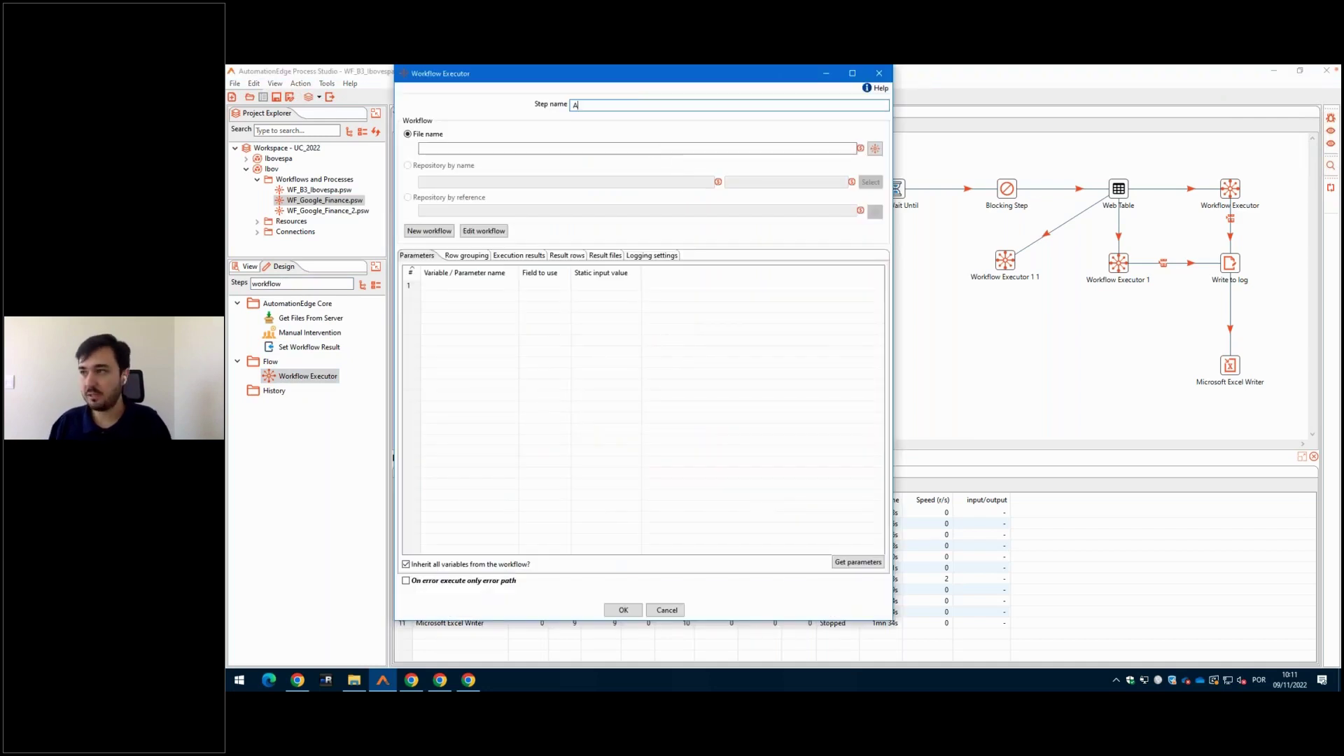
{"action": "left_click", "coordinate": [624, 610]}
{"action": "left_click", "coordinate": [643, 429]}
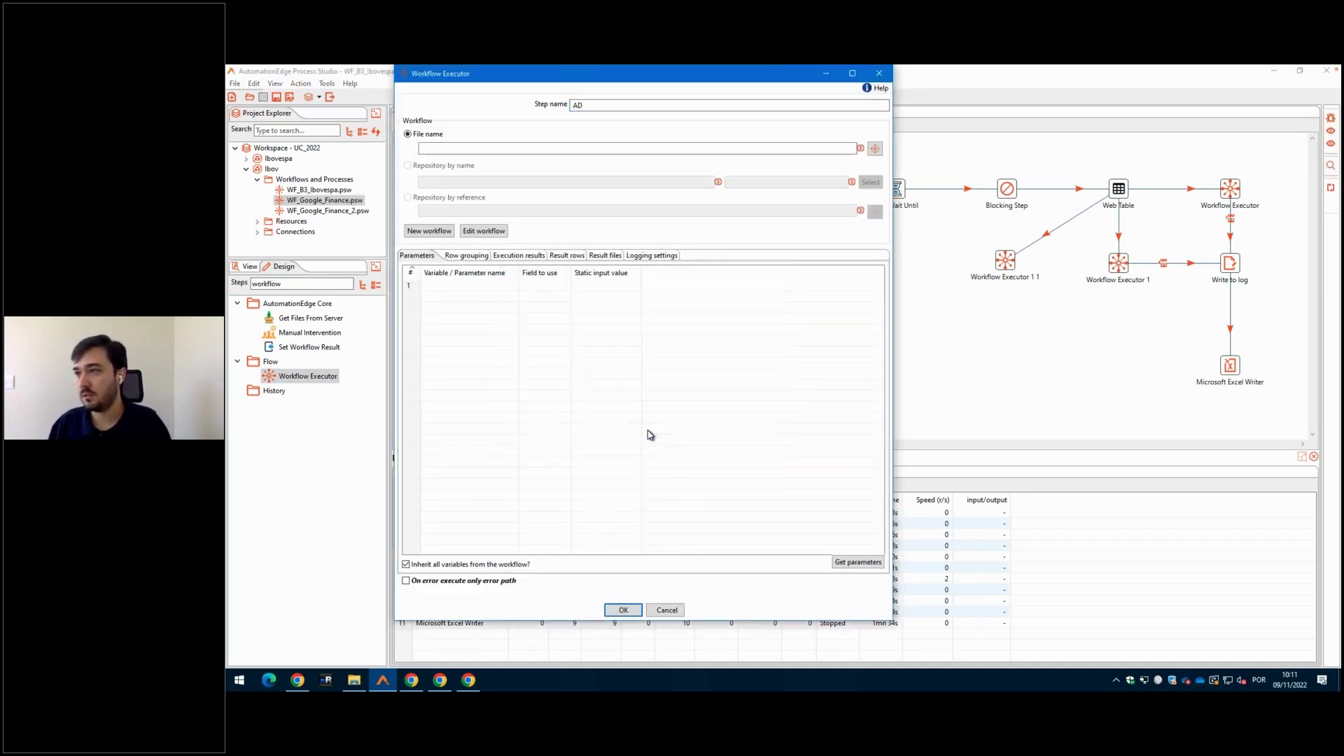
{"action": "left_click", "coordinate": [666, 611]}
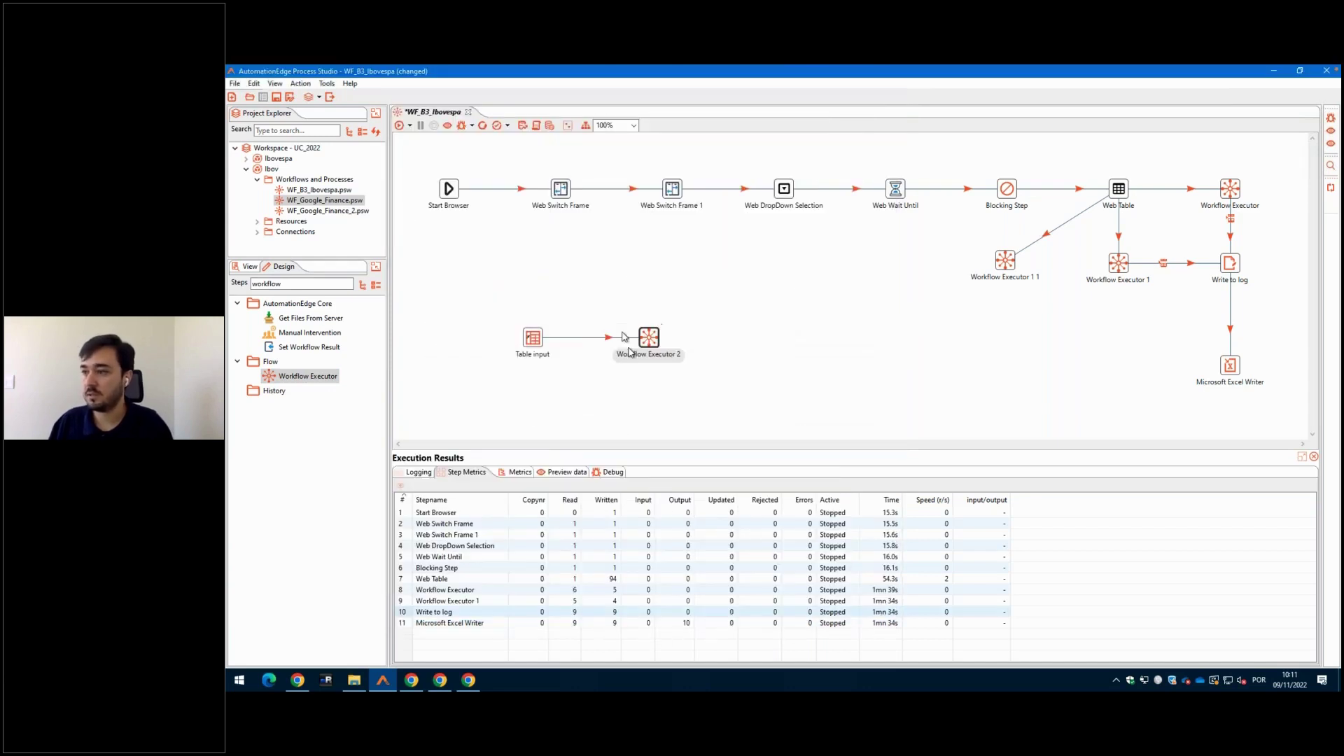
- Paste a copy of Workflow Executor 2 below it, connect Table input to it with Distribute, and move Table input farther from the executors
{"action": "mouse_move", "coordinate": [644, 340]}
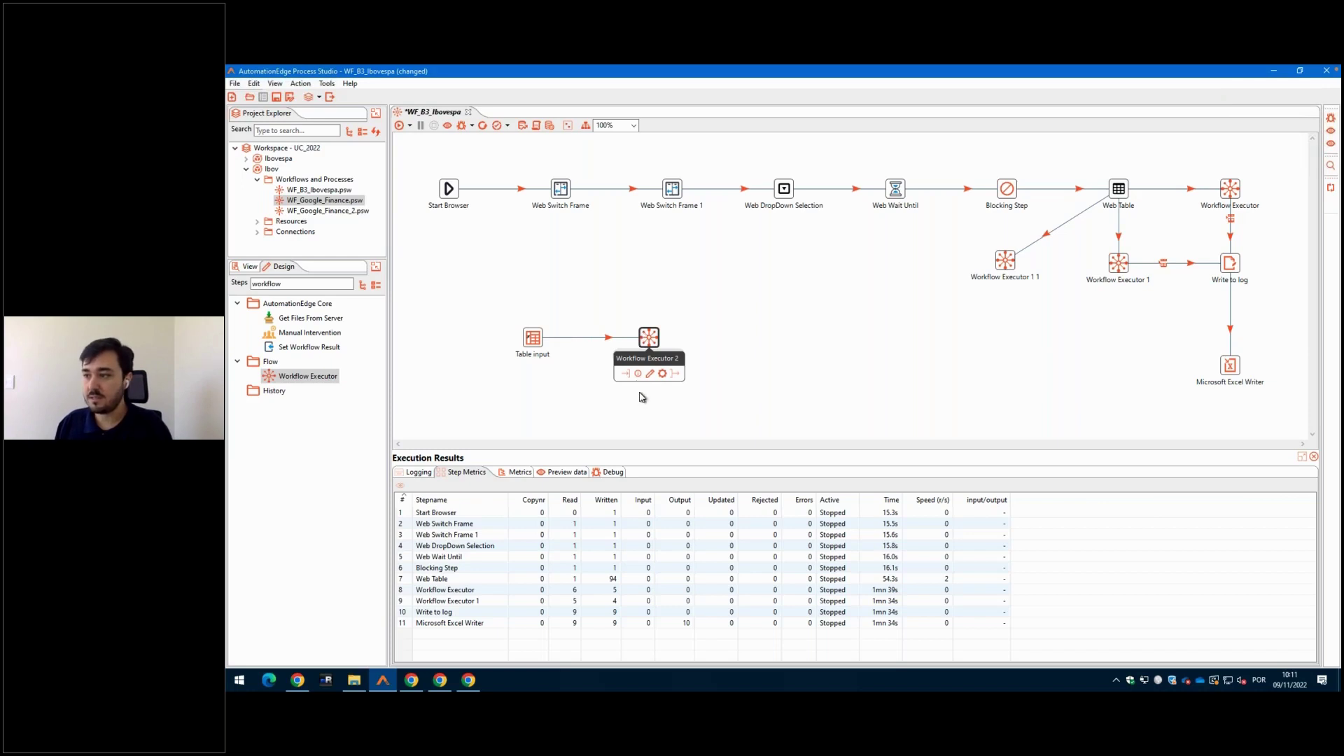
{"action": "key", "text": "ctrl+v"}
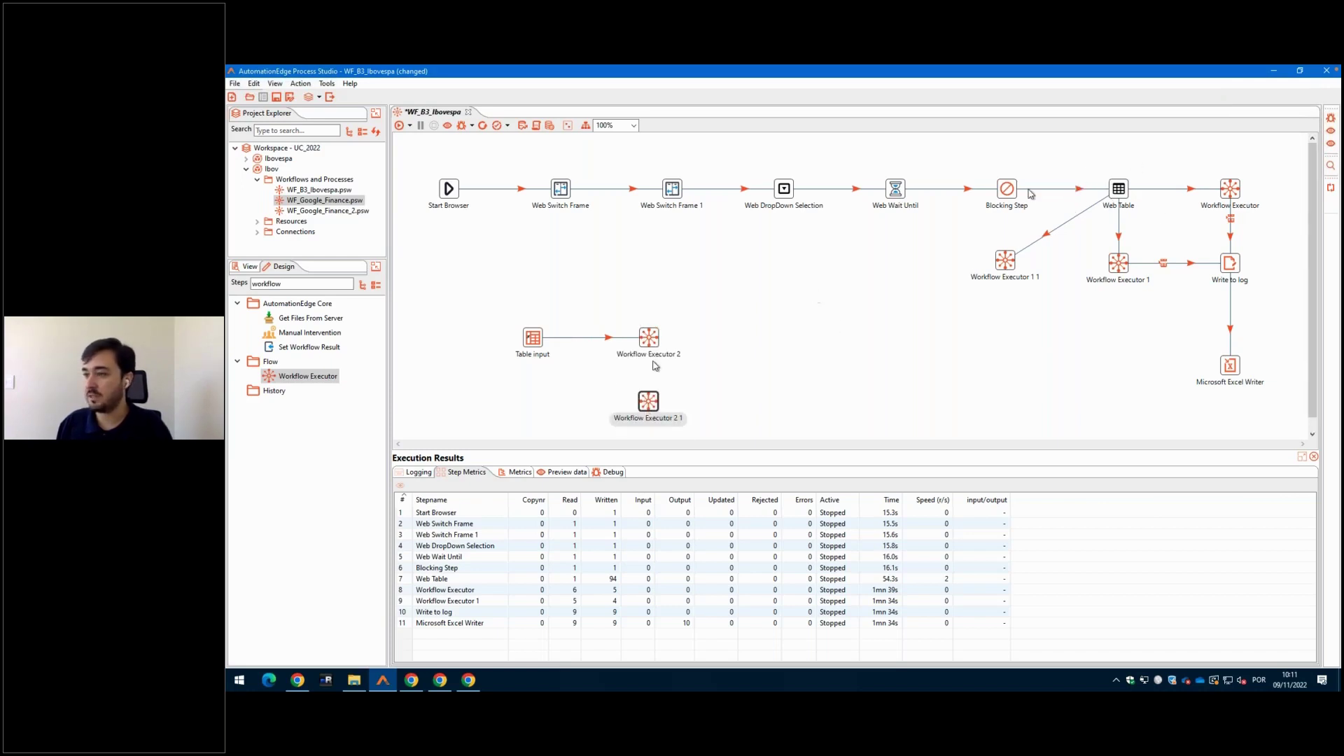
{"action": "left_click_drag", "start_coordinate": [533, 337], "coordinate": [648, 400]}
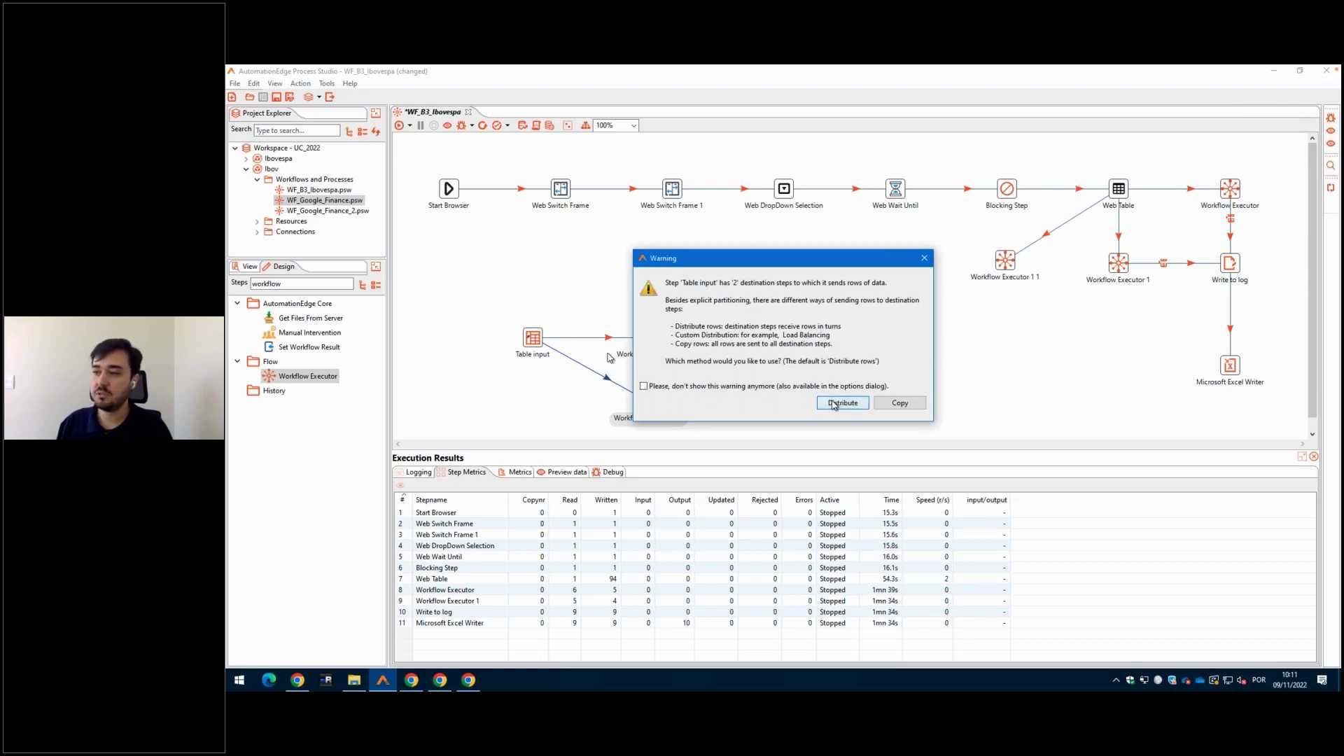
{"action": "left_click", "coordinate": [835, 403]}
{"action": "left_click_drag", "start_coordinate": [533, 339], "coordinate": [459, 329]}
{"action": "left_click_drag", "start_coordinate": [632, 290], "coordinate": [695, 469]}
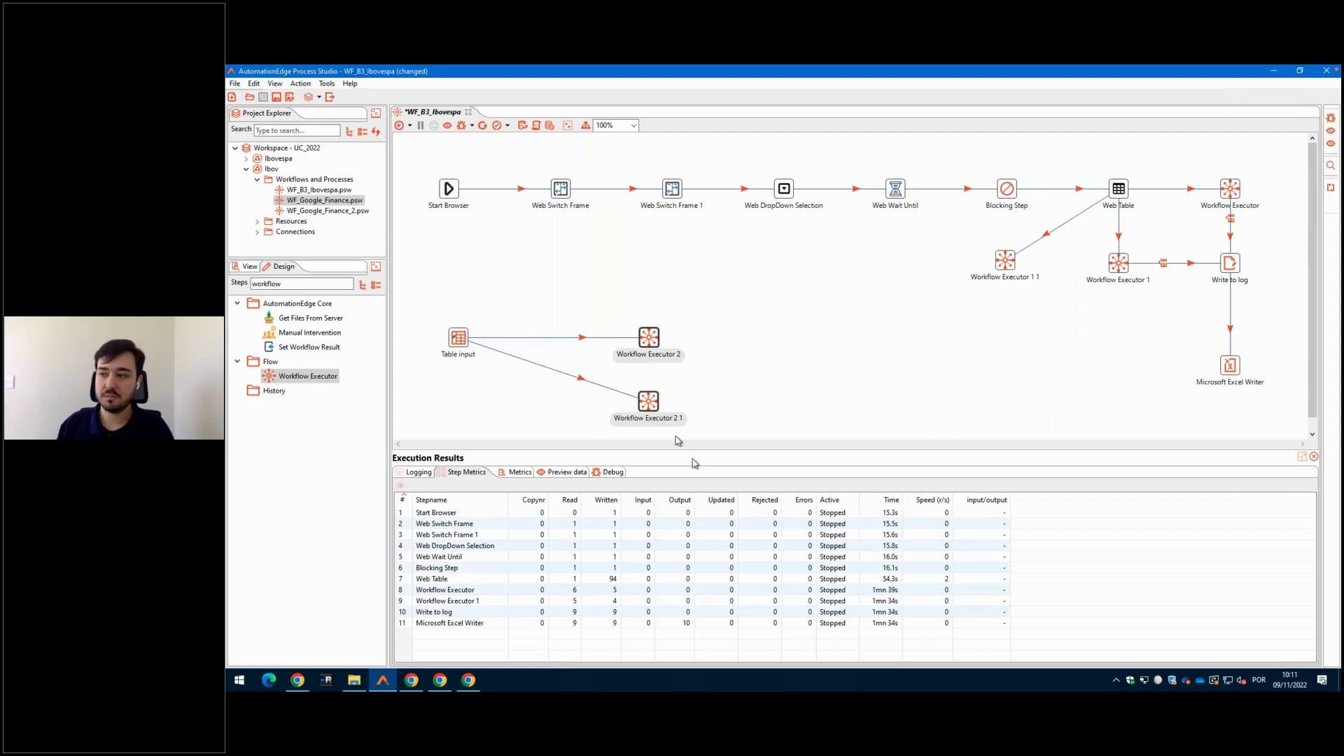
{"action": "left_click", "coordinate": [653, 405]}
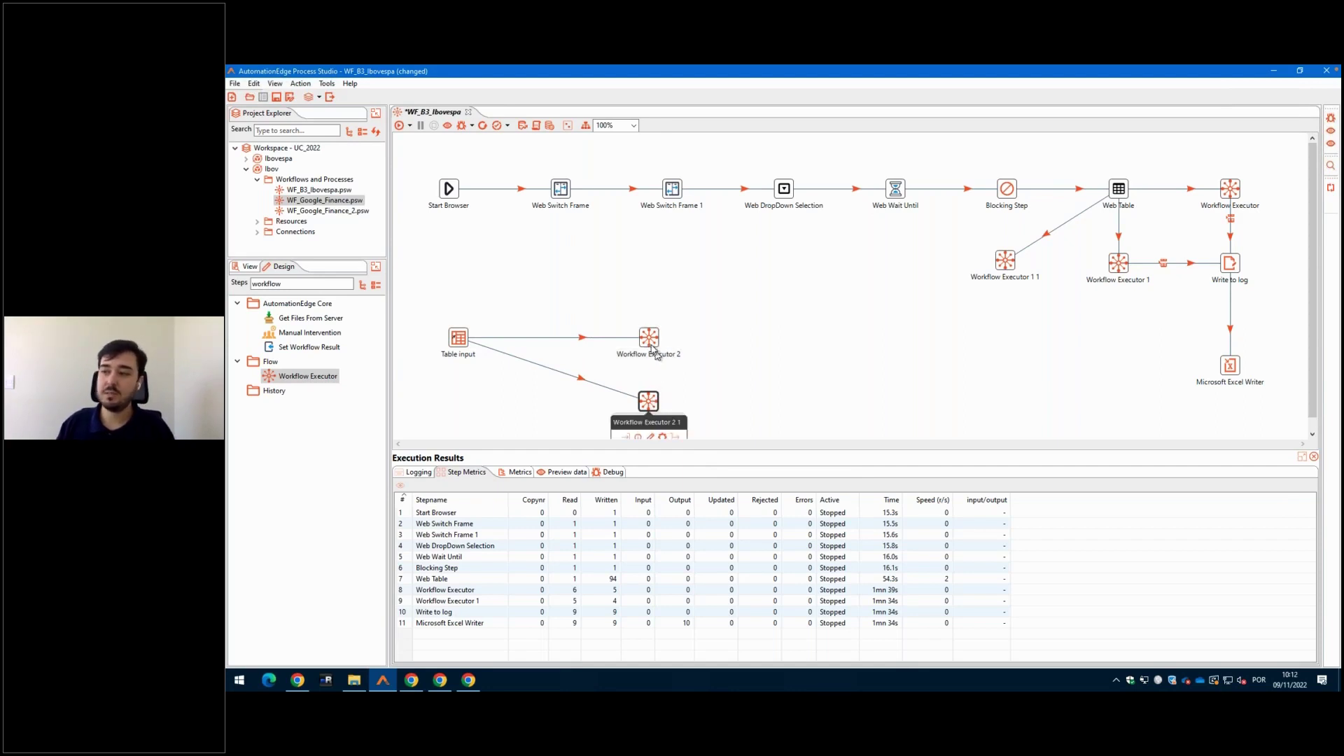
{"action": "mouse_move", "coordinate": [653, 349]}
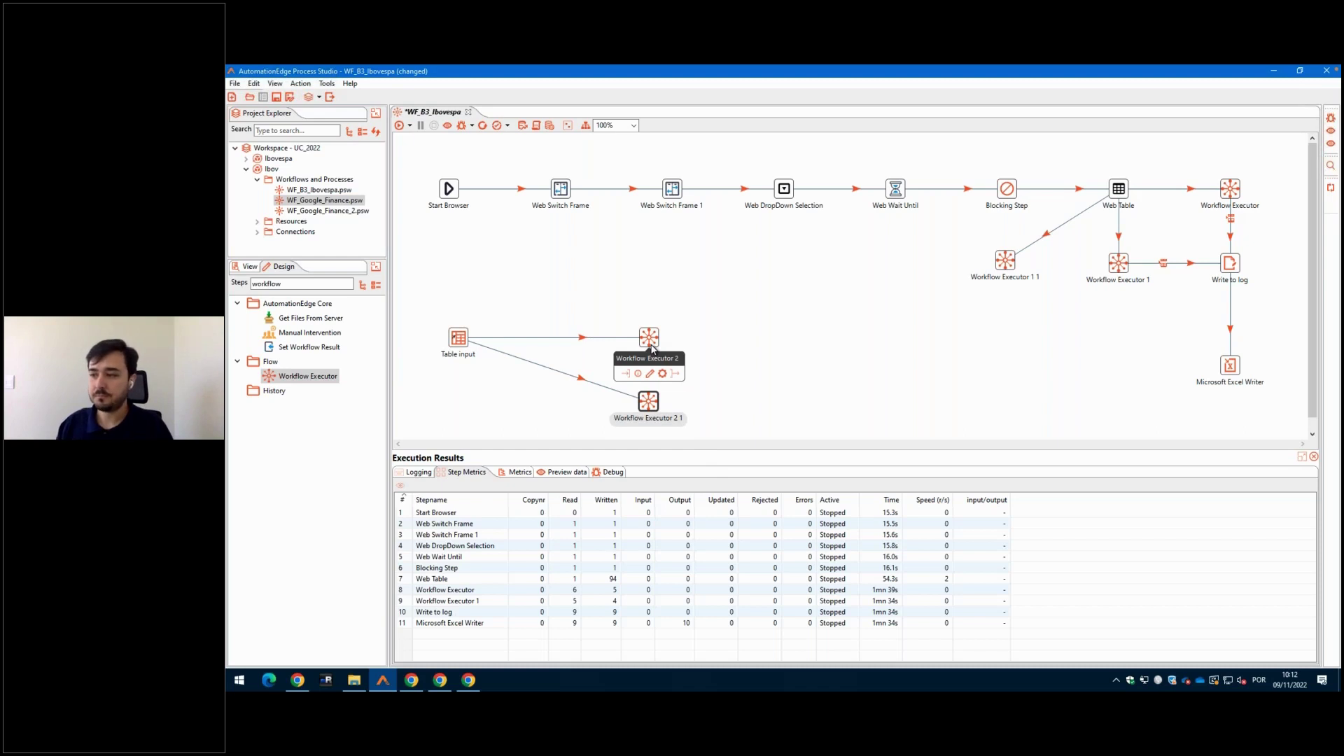
{"action": "left_click", "coordinate": [459, 339]}
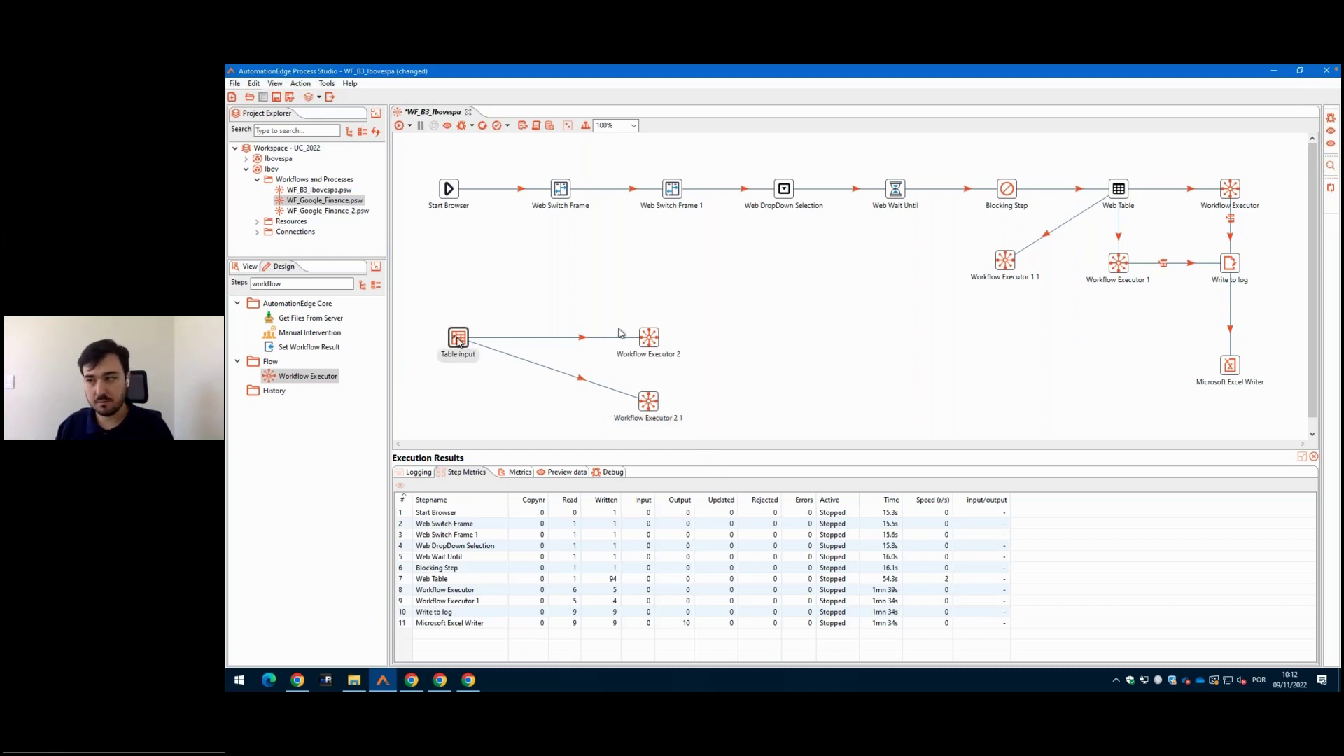
- Paste a copy of Workflow Executor 2 1 above Workflow Executor 2 and connect Table input to it
{"action": "mouse_move", "coordinate": [650, 413]}
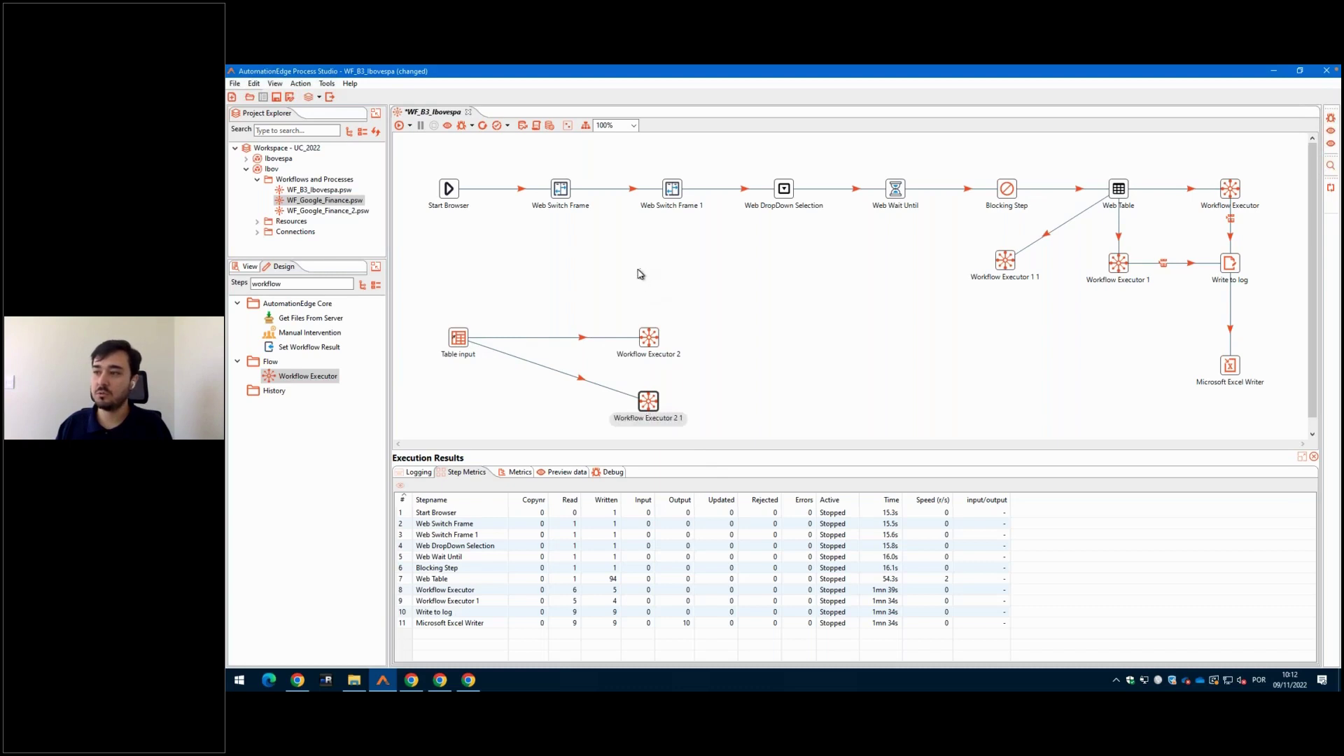
{"action": "key", "text": "ctrl+v"}
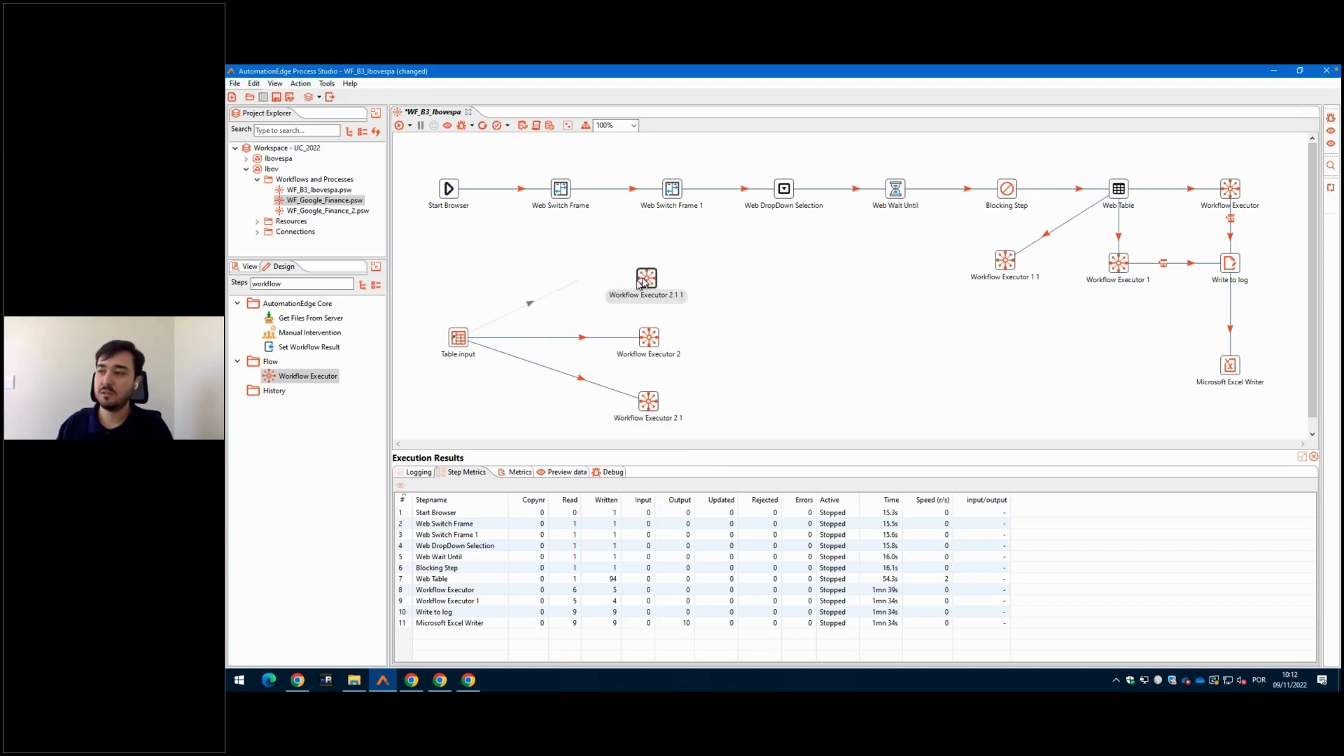
{"action": "left_click_drag", "start_coordinate": [641, 283], "coordinate": [644, 281]}
{"action": "mouse_move", "coordinate": [646, 280]}
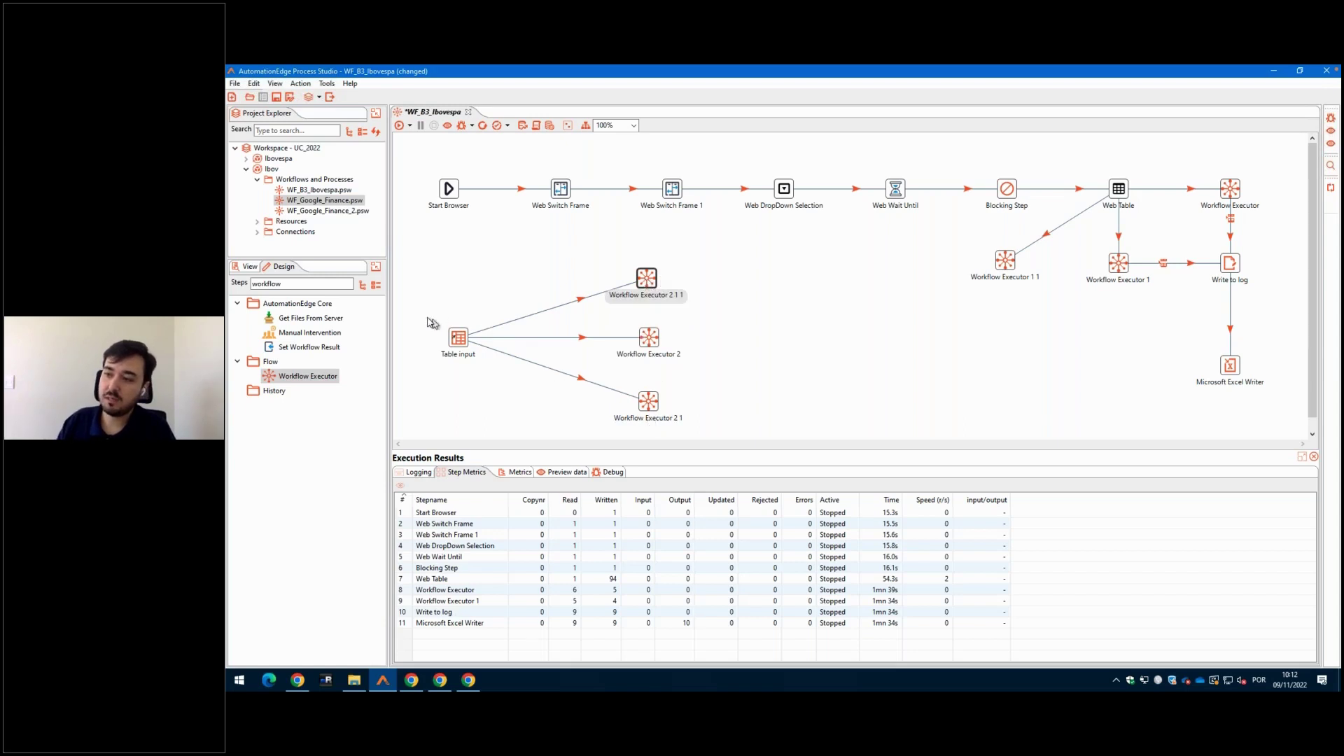
- Check the Data Movement options of the Table input step without changing them
{"action": "left_click", "coordinate": [469, 358]}
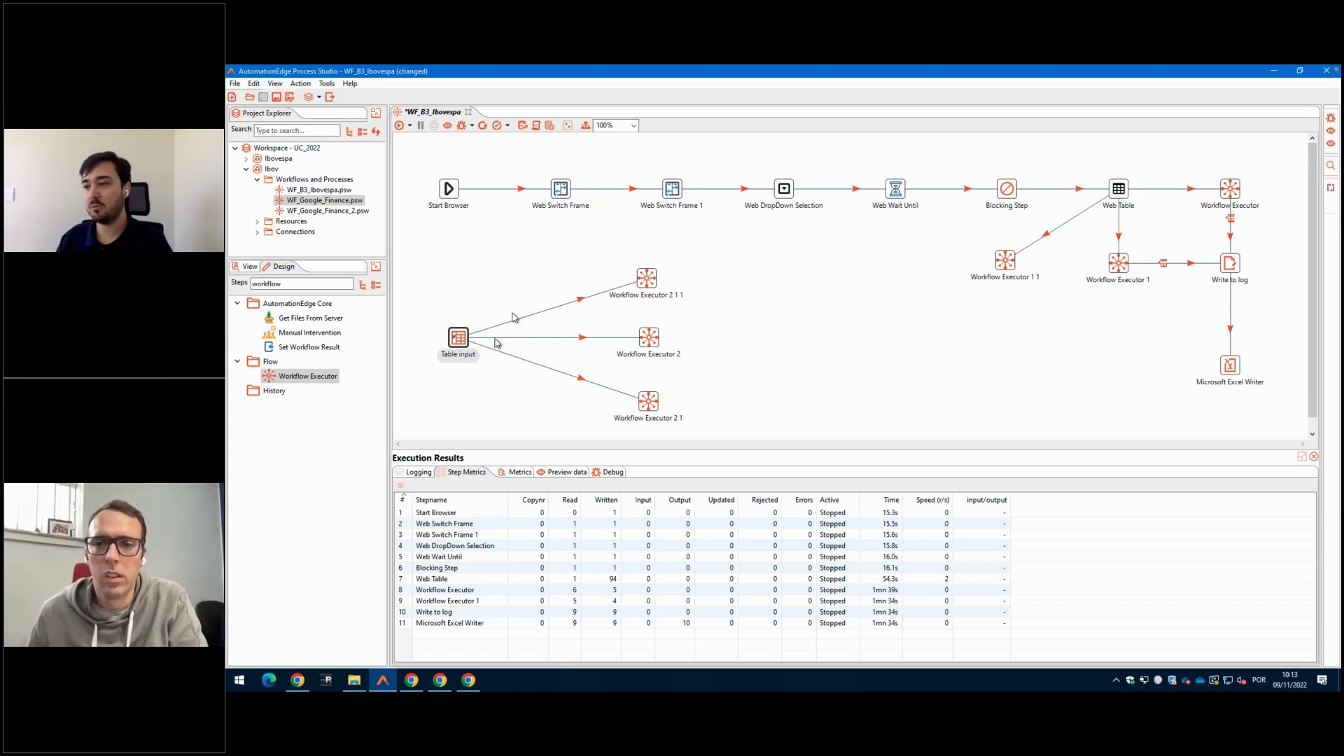
{"action": "right_click", "coordinate": [464, 336]}
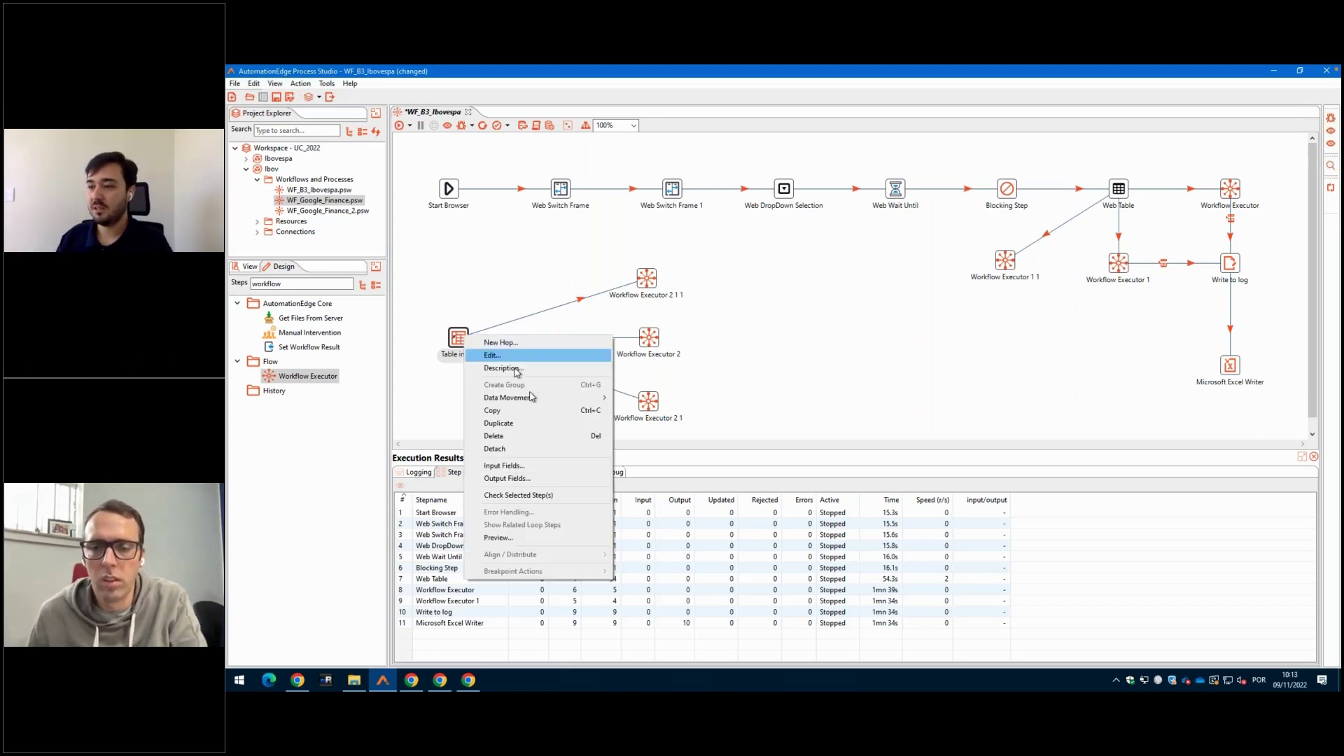
{"action": "mouse_move", "coordinate": [560, 397]}
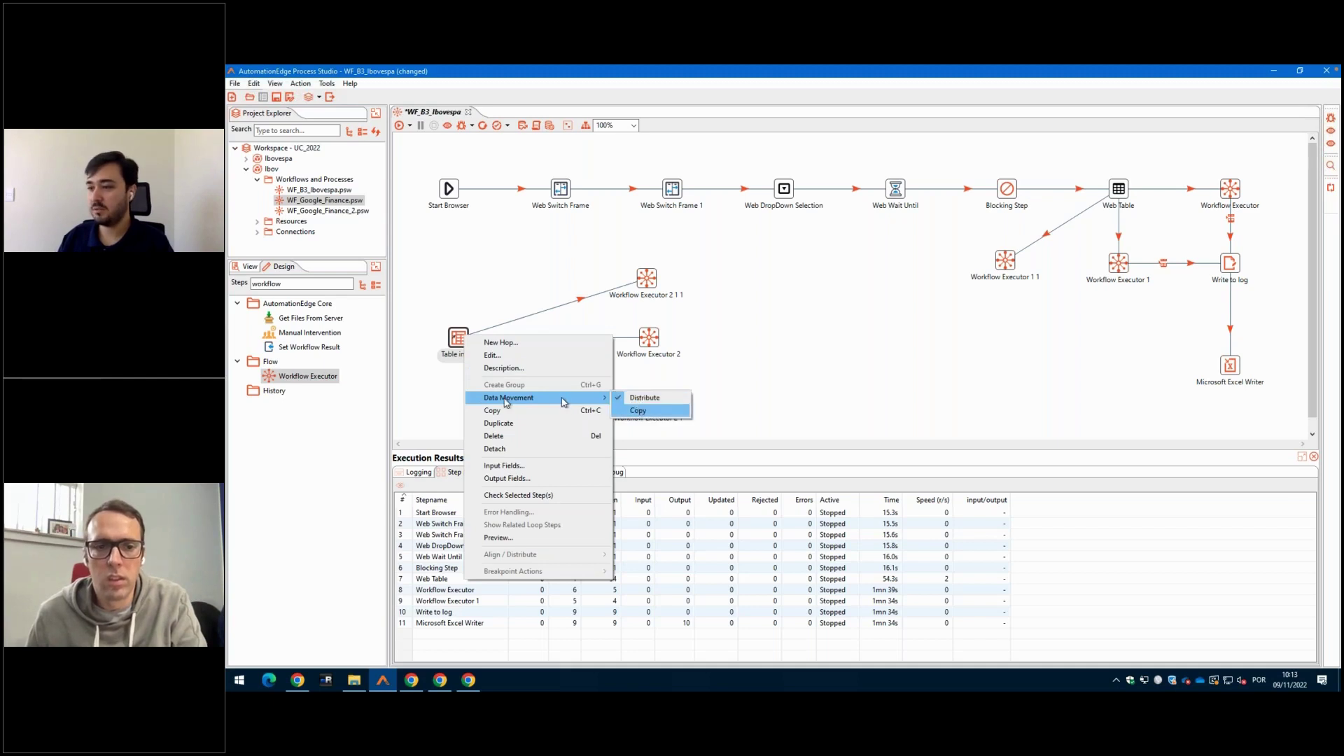
{"action": "left_click", "coordinate": [753, 320]}
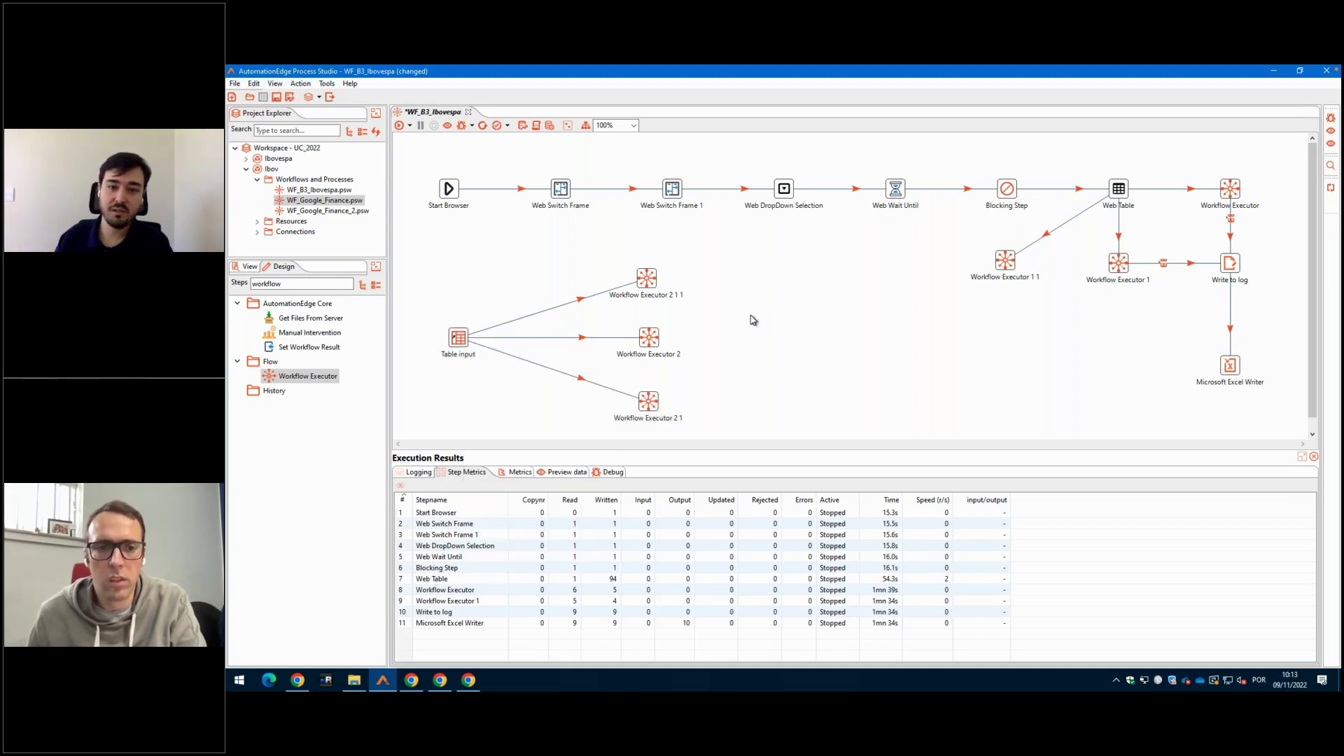
- Delete the hops from Table input to Workflow Executor 2 1 1 and Workflow Executor 2 1
{"action": "right_click", "coordinate": [530, 314]}
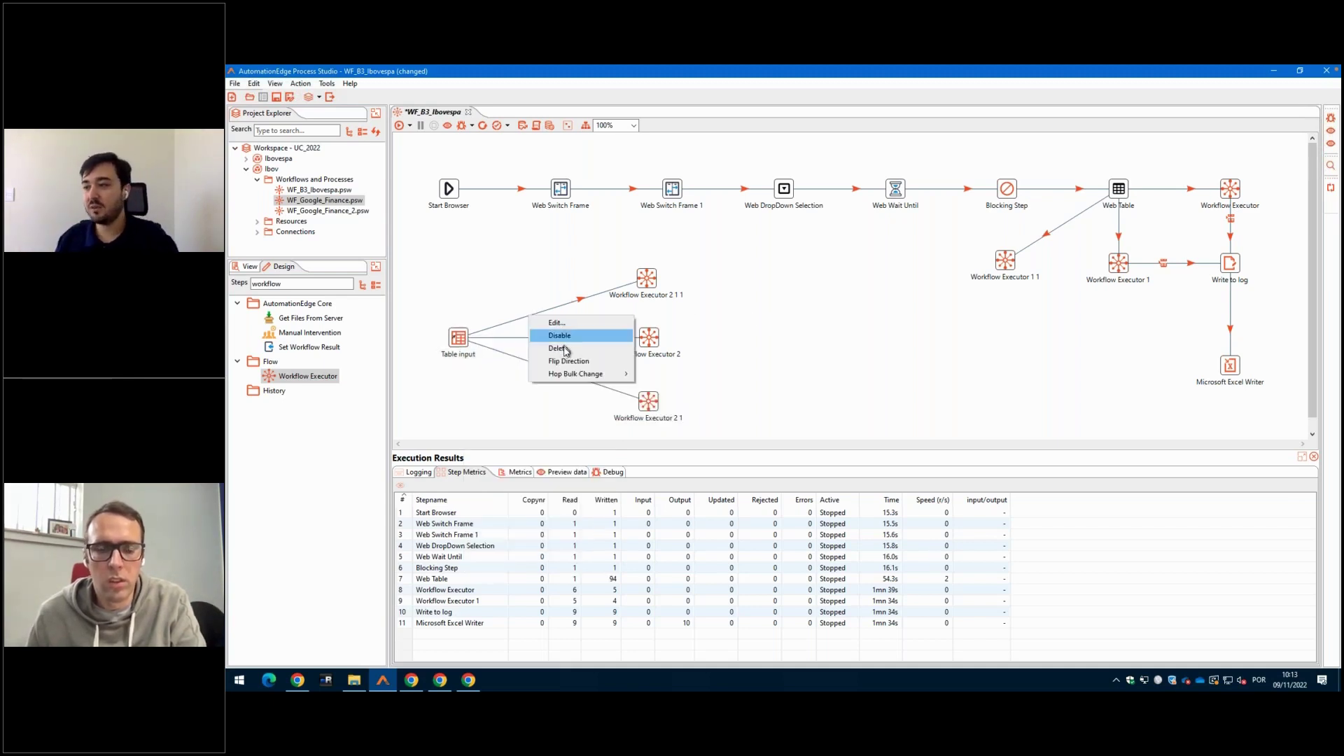
{"action": "left_click", "coordinate": [565, 349]}
{"action": "right_click", "coordinate": [570, 338]}
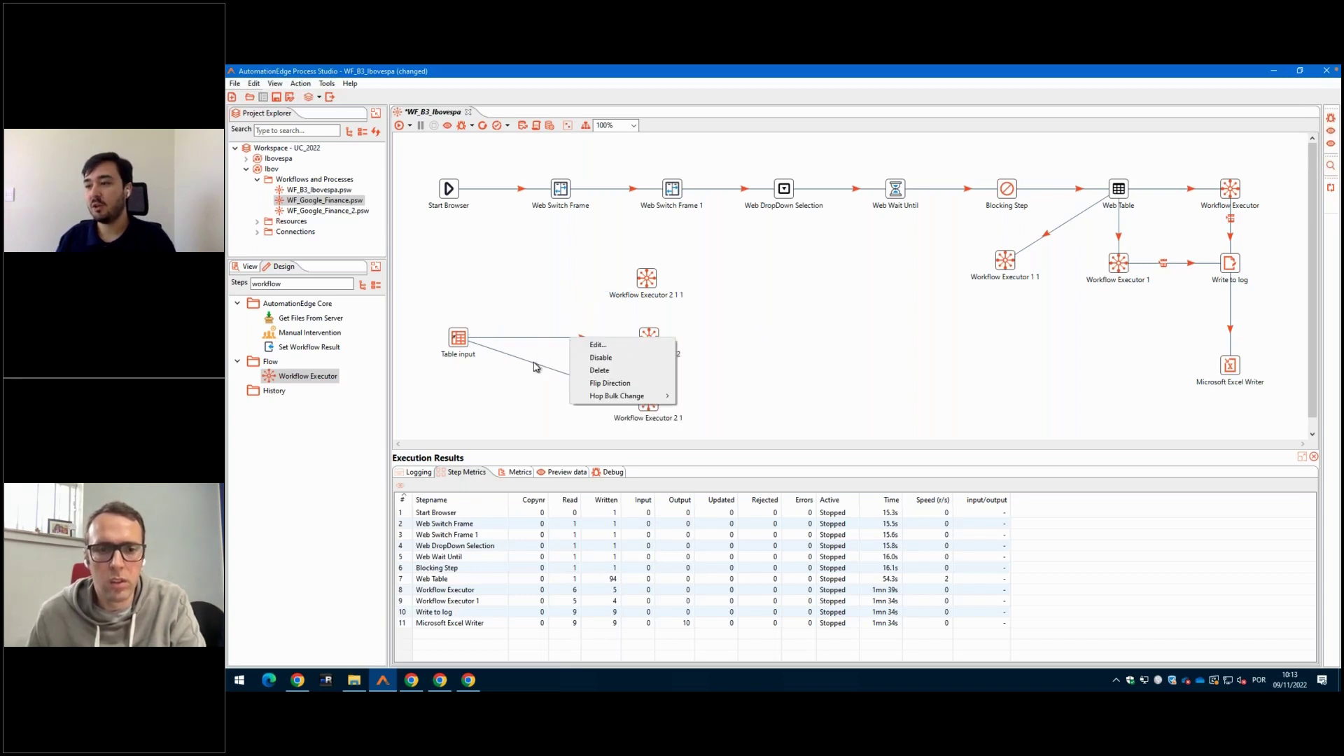
{"action": "right_click", "coordinate": [534, 363]}
{"action": "left_click", "coordinate": [574, 390]}
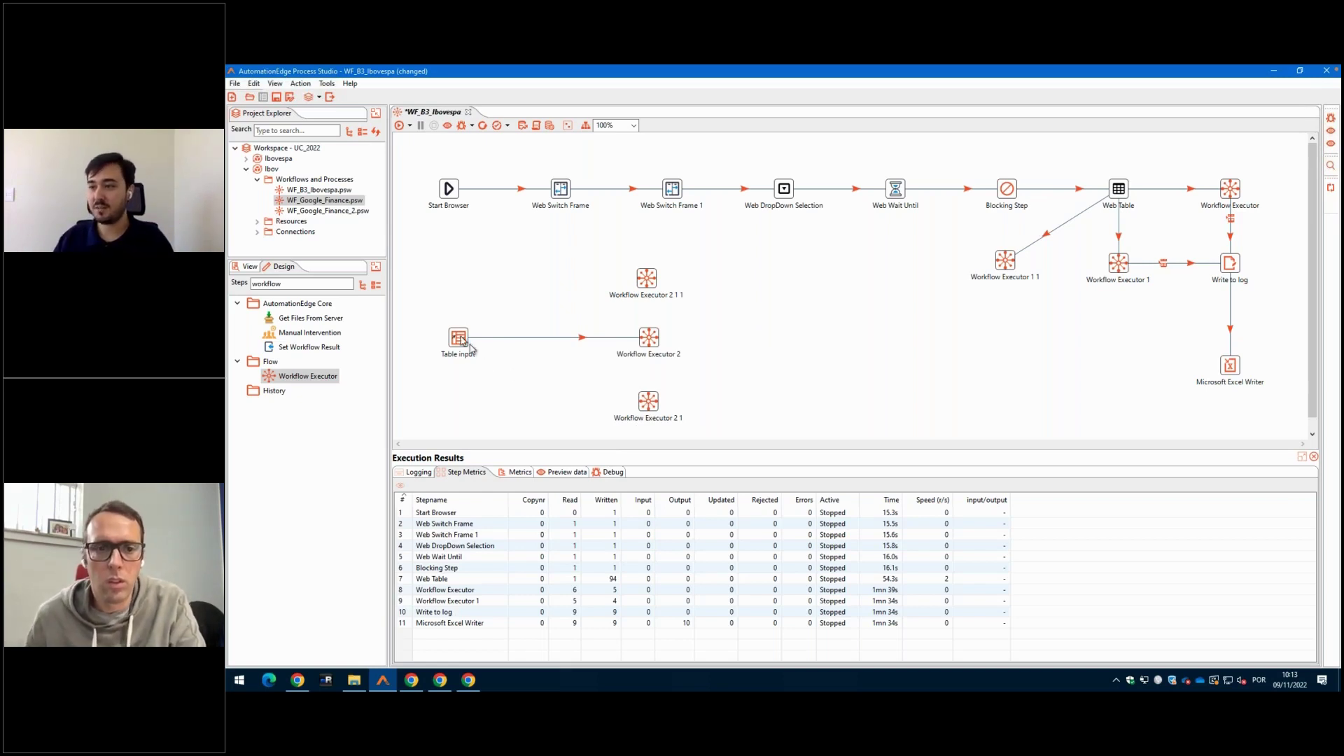
- Reconnect Table input to Workflow Executor 2 1 1, choosing Distribute as the row-sending method
{"action": "mouse_move", "coordinate": [649, 289]}
{"action": "left_mouse_down"}
{"action": "mouse_move", "coordinate": [620, 280]}
{"action": "mouse_move", "coordinate": [644, 283]}
{"action": "left_mouse_up"}
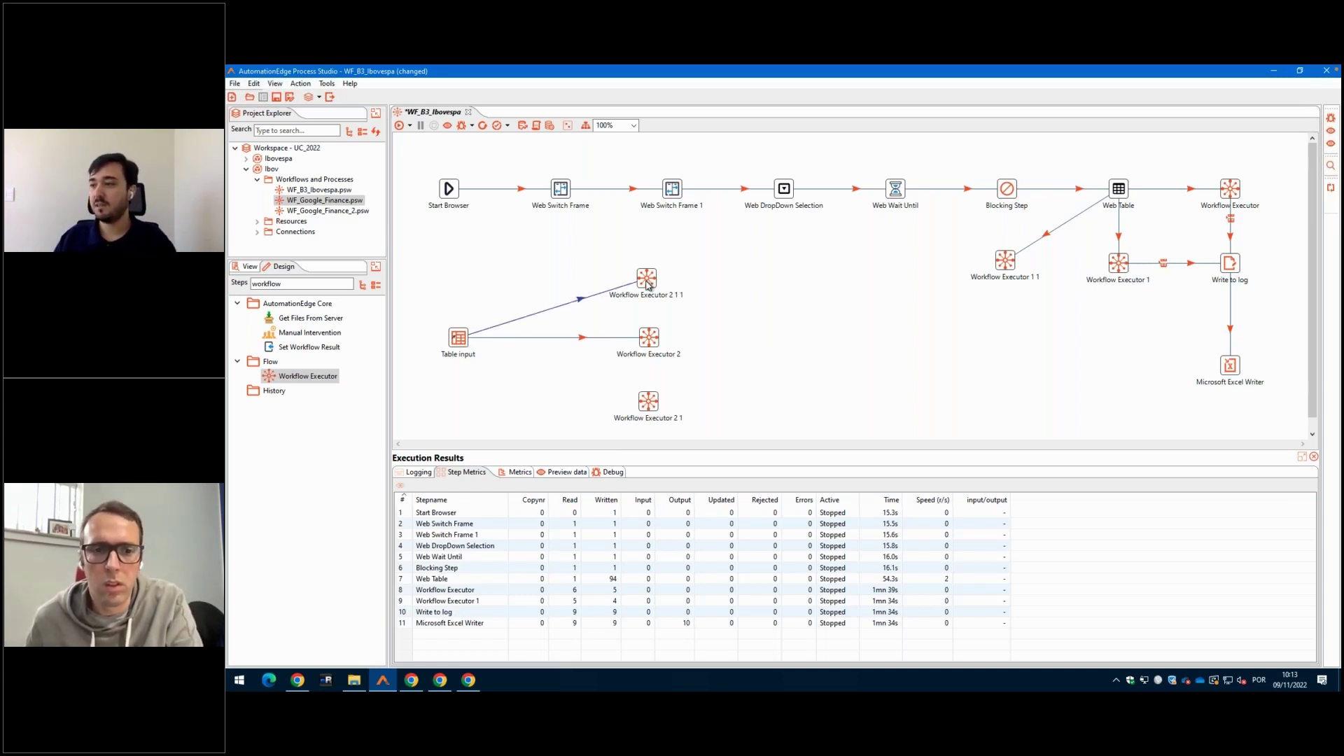
{"action": "left_click", "coordinate": [645, 387]}
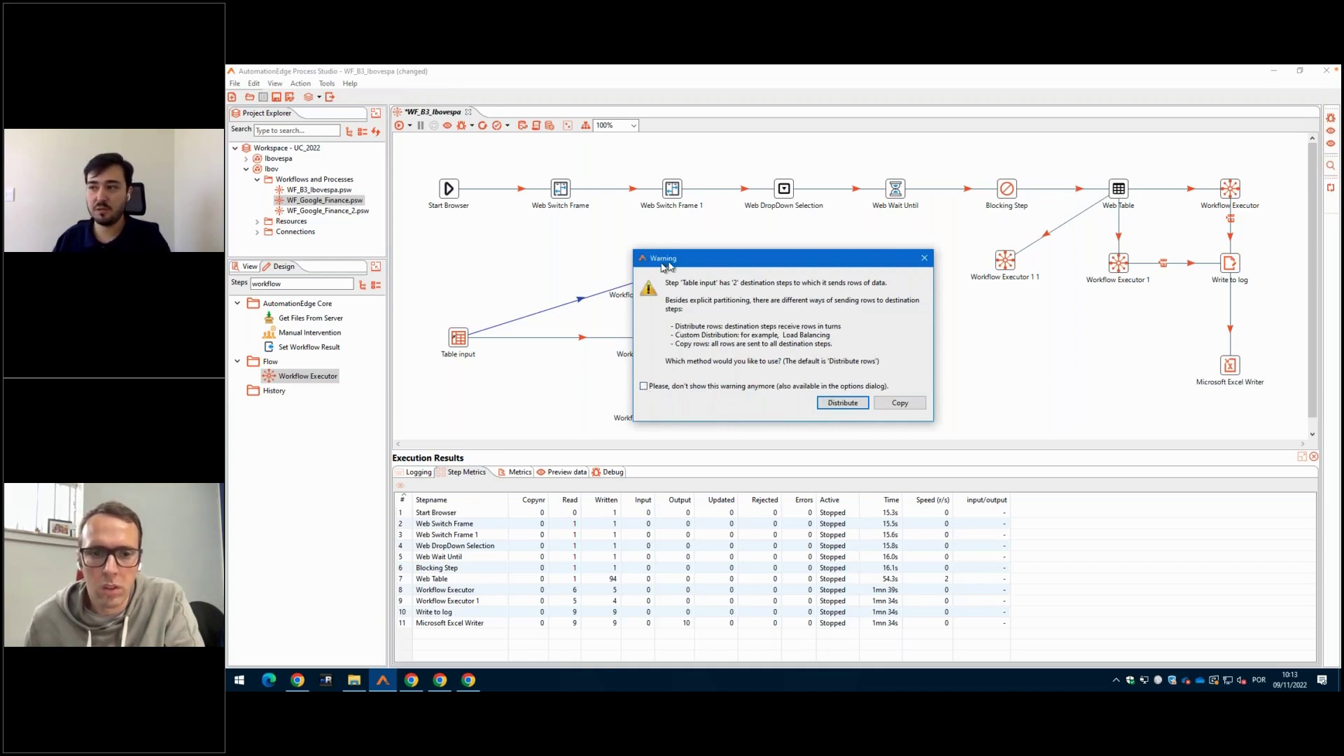
{"action": "left_click", "coordinate": [644, 387]}
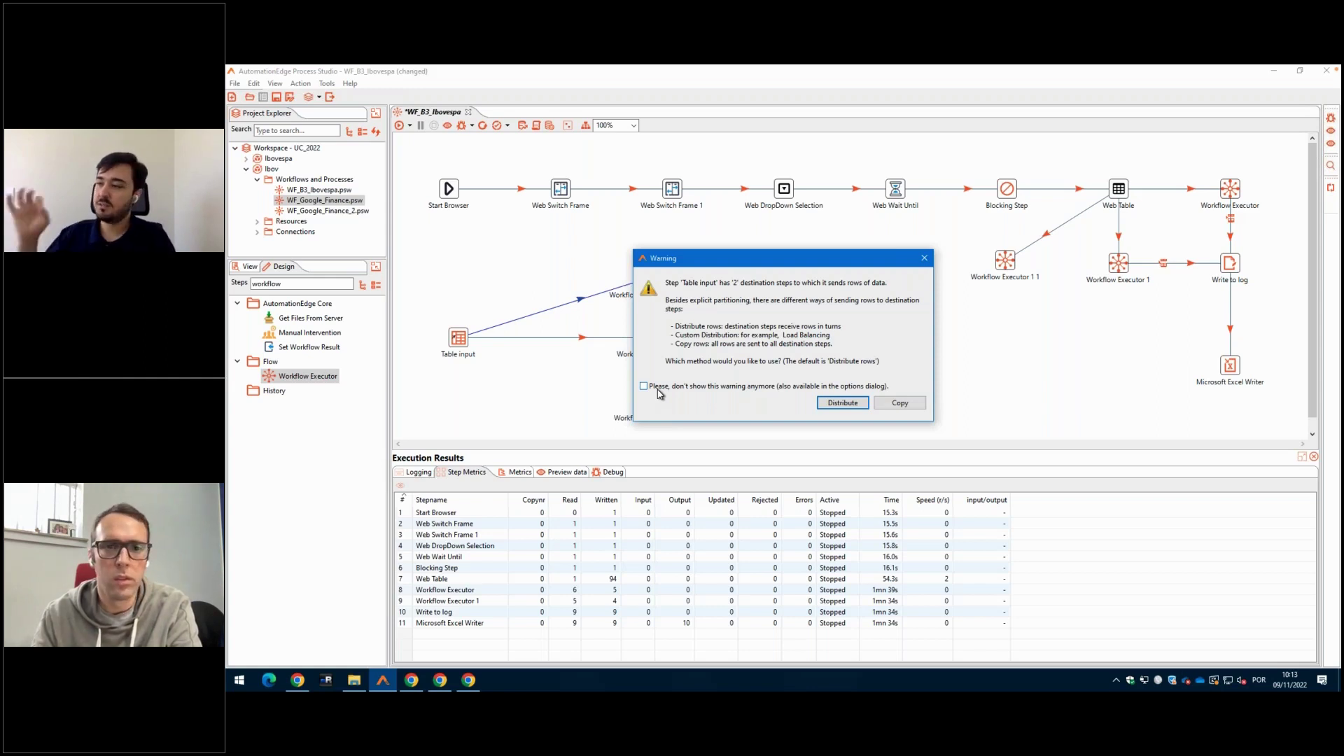
{"action": "left_click", "coordinate": [842, 403]}
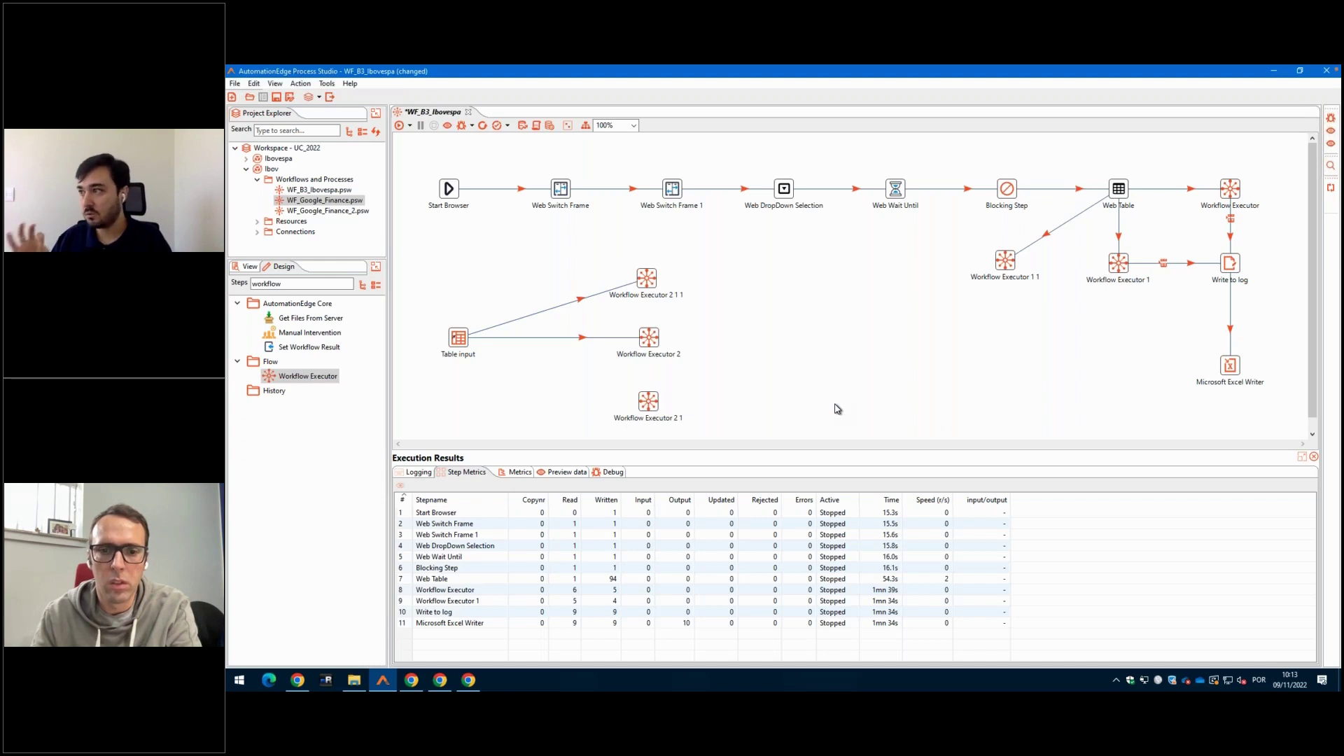